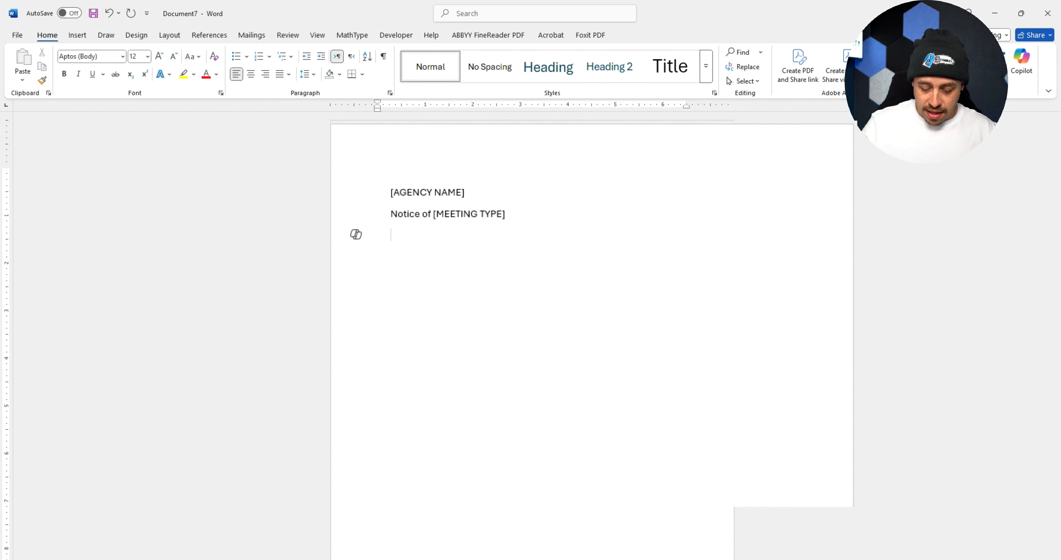
Fill the third line with the placeholders "[STATION NUMBER]: [ENTER ADDRESS (St, Town, State, Zip)]".
text(STATION NU)
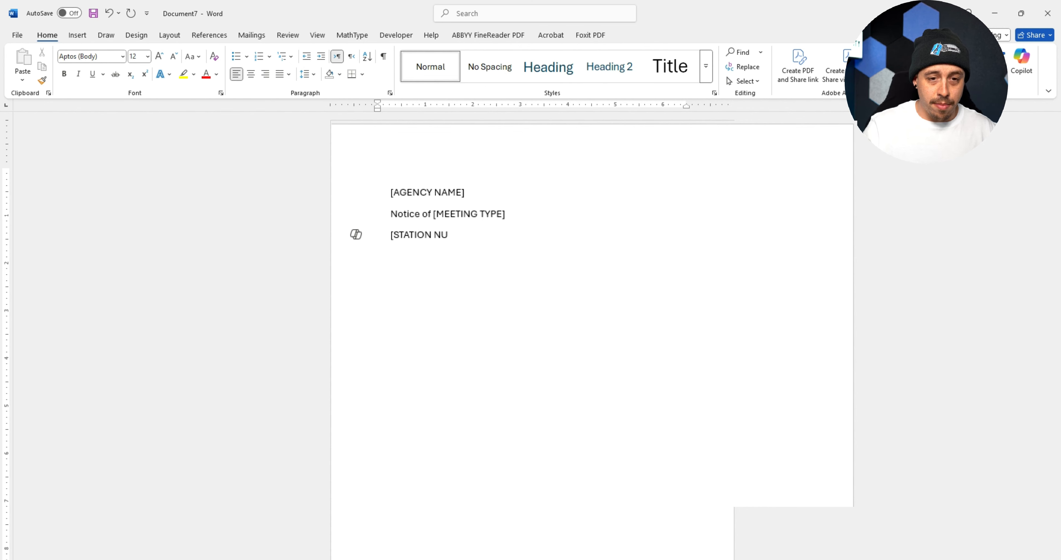
text(MBER]; [ENTER ADDRESS)
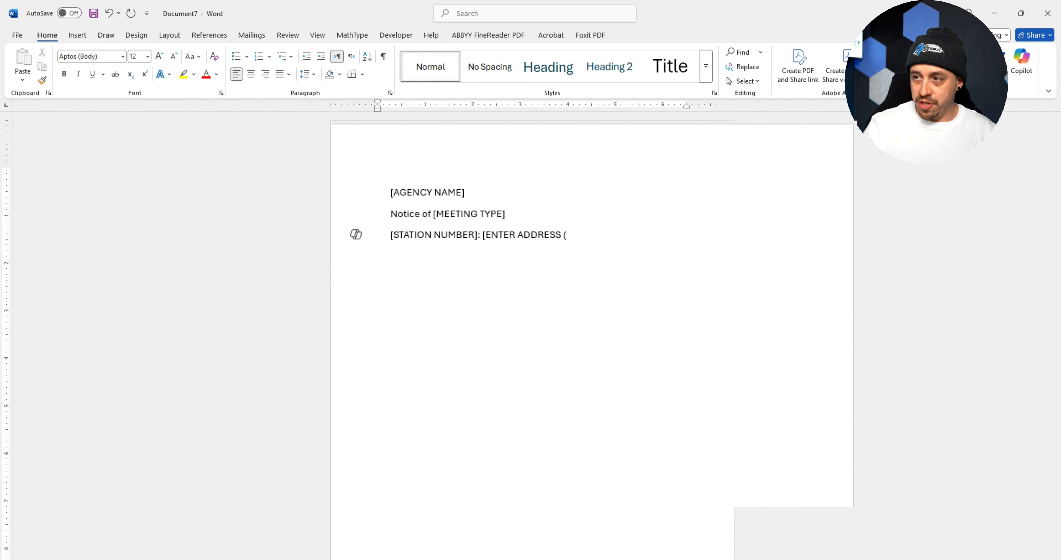
text( (St, Town,)
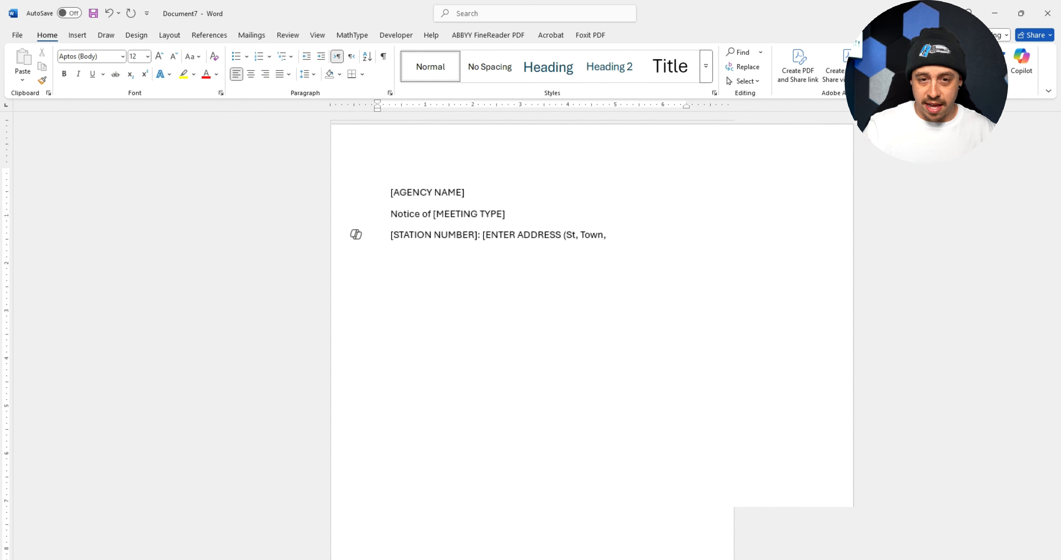
text( State, )
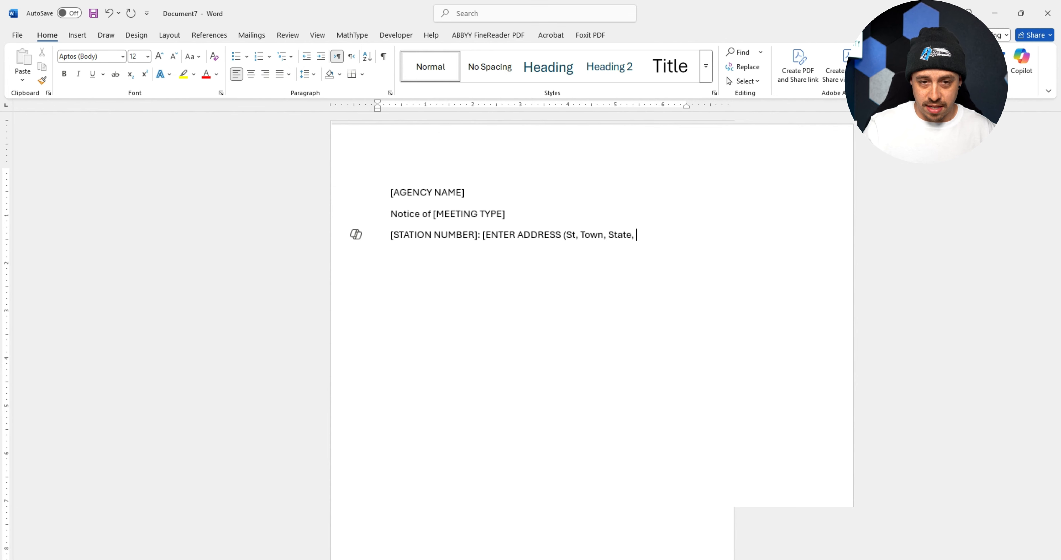
text(Zip)))
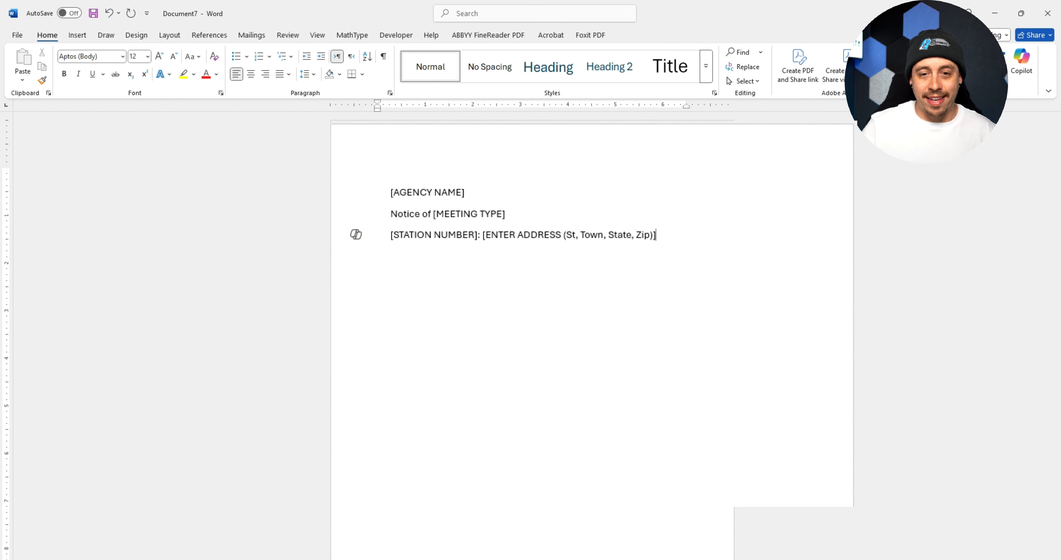
Add two lines below the address reading "Phone: [ENTER PHONE]" and "Fax: [ENTER FAX]".
key(Return)
text(Phone: [ENTER PHONE])
key(Return)
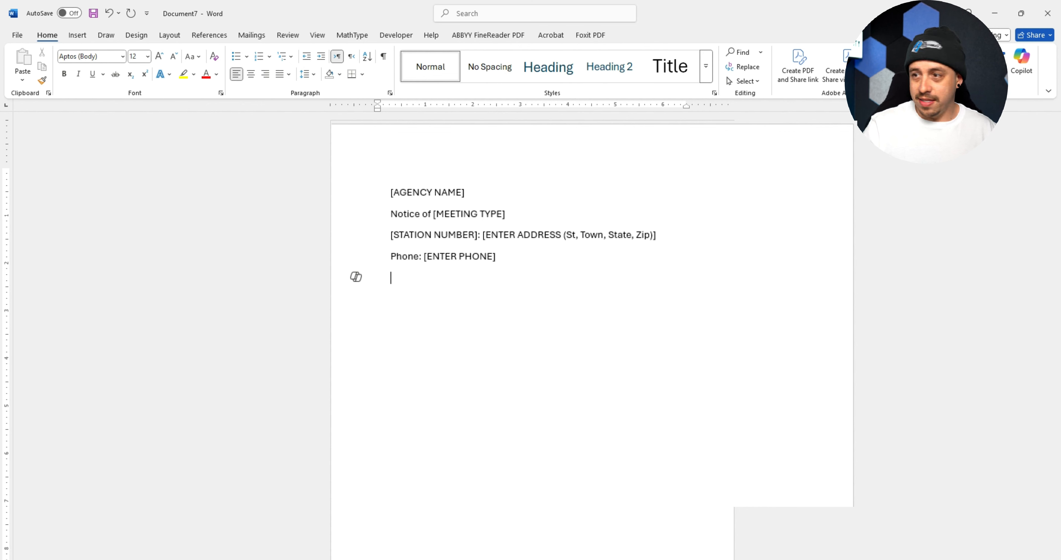
text(Fax: [ENTER FAX])
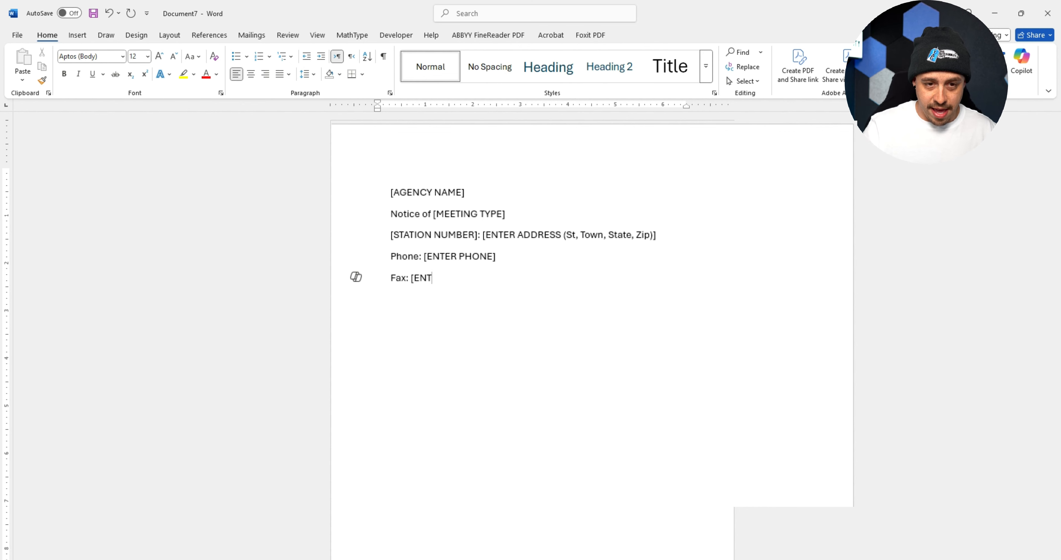
key(Return)
Add the line "Notice of Regular Board Meeting" below the fax line and start a new paragraph.
text(Notice of Regul)
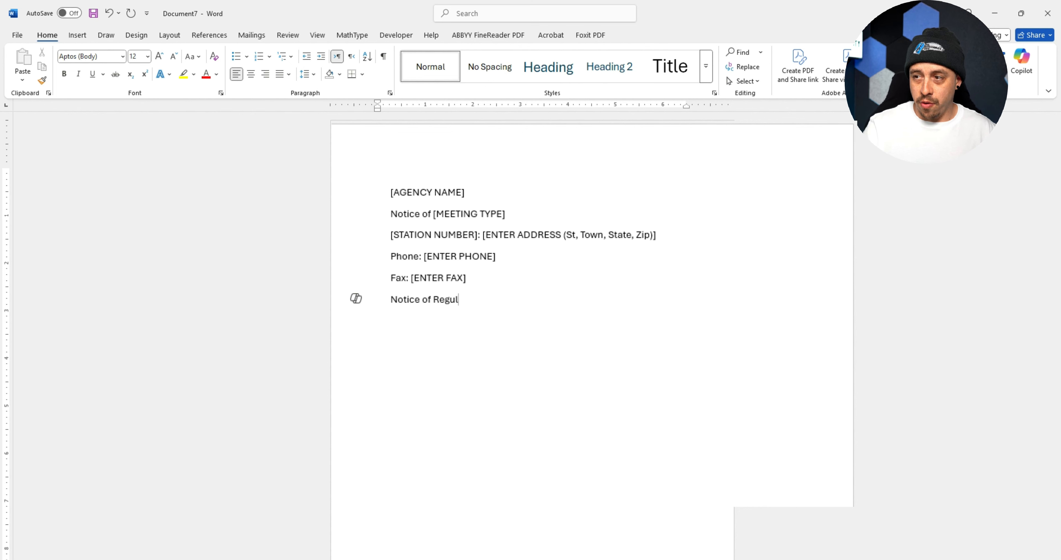
text(ar Board Meeting)
key(Return)
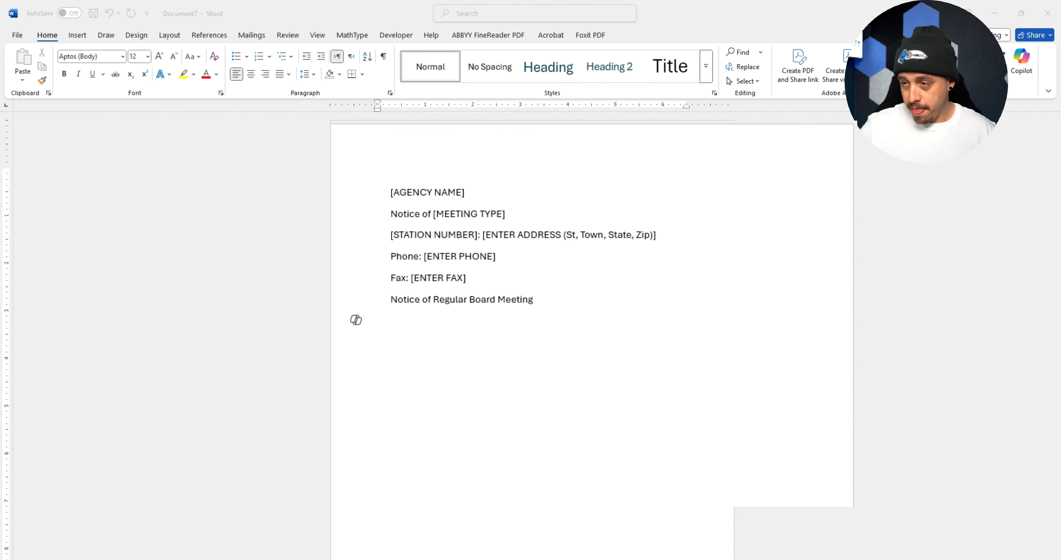
Paste the Board of Directors paragraph as text only and replace its meeting place with "[MEETING LOCATION AND ADDRESS]".
right_click(399, 328)
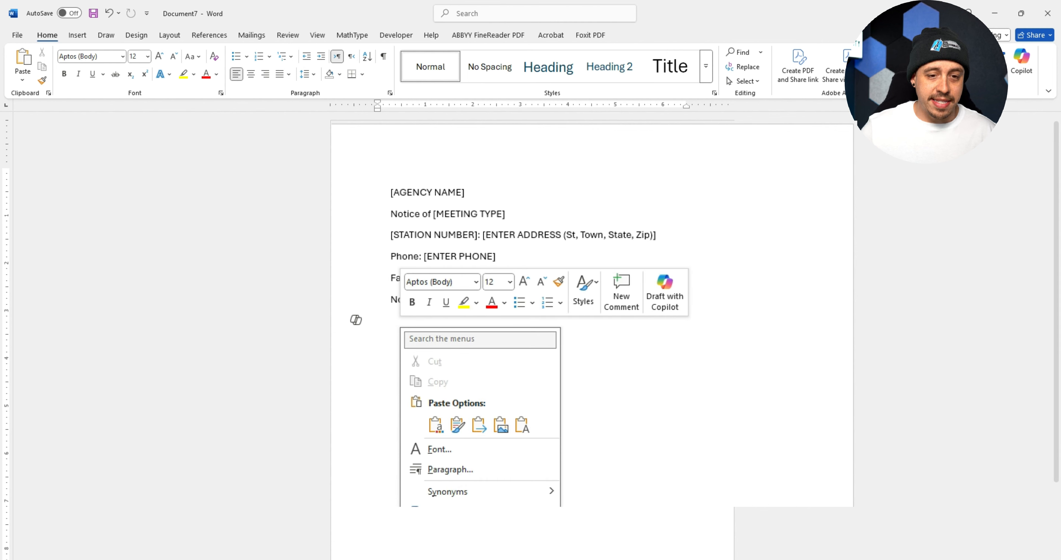
click(521, 424)
drag(585, 320, 718, 320)
text(MEETING LO)
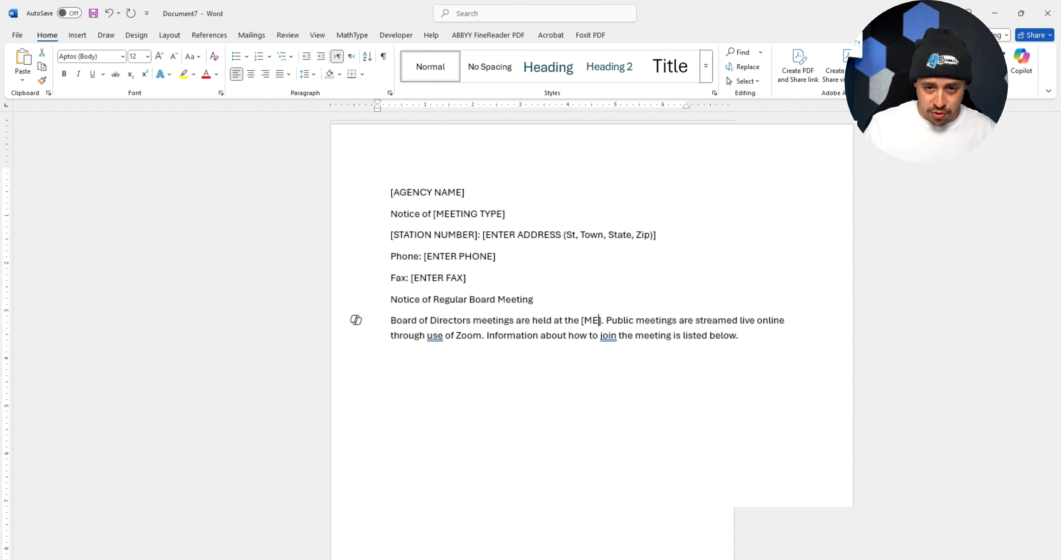
text(CATION AND A)
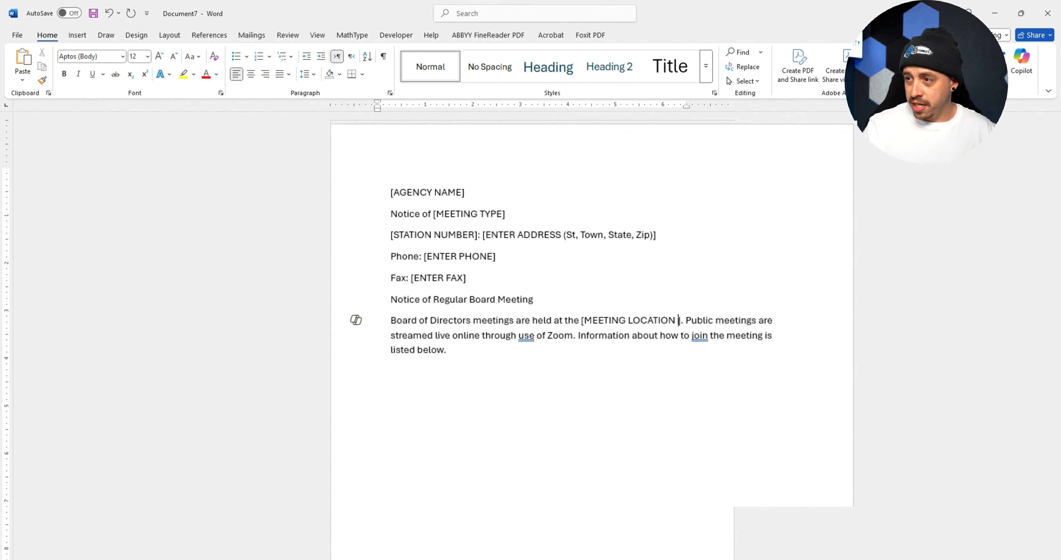
text(DDRESS)
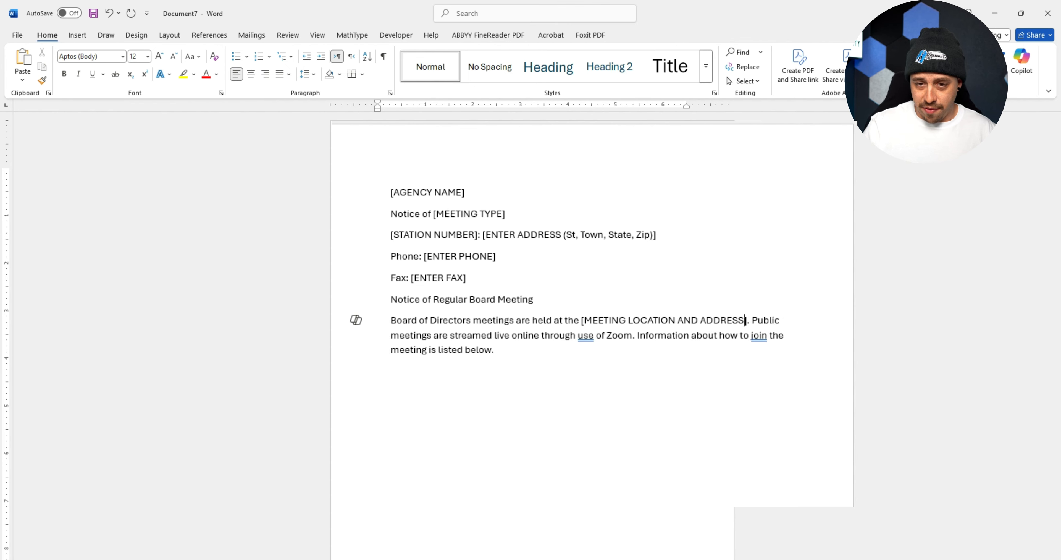
click(495, 350)
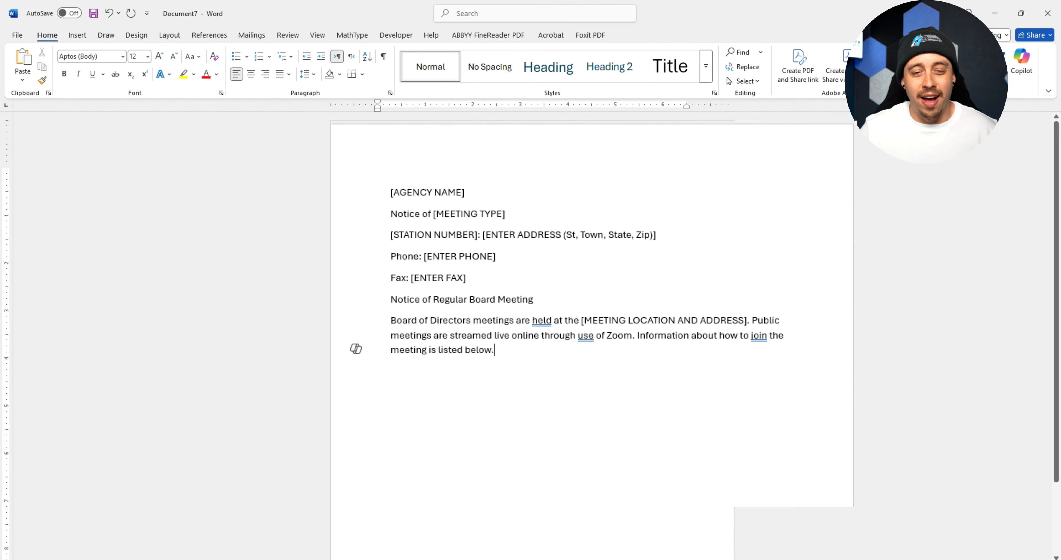
Paste the copied Zoom access information, date and agenda items as text only in a new paragraph below the Board of Directors text.
ctrl+scroll(531, 297, down, 3)
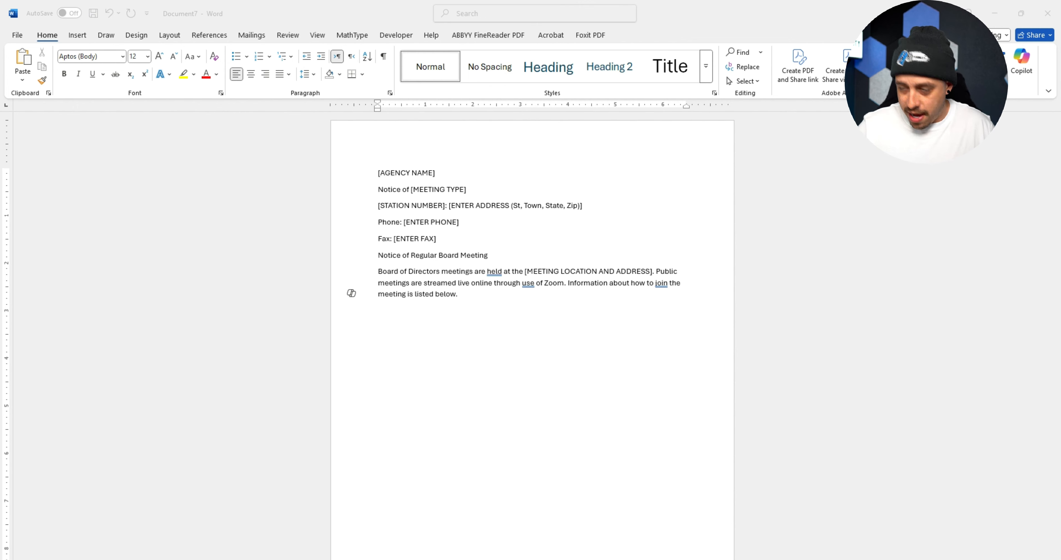
key(alt+Tab)
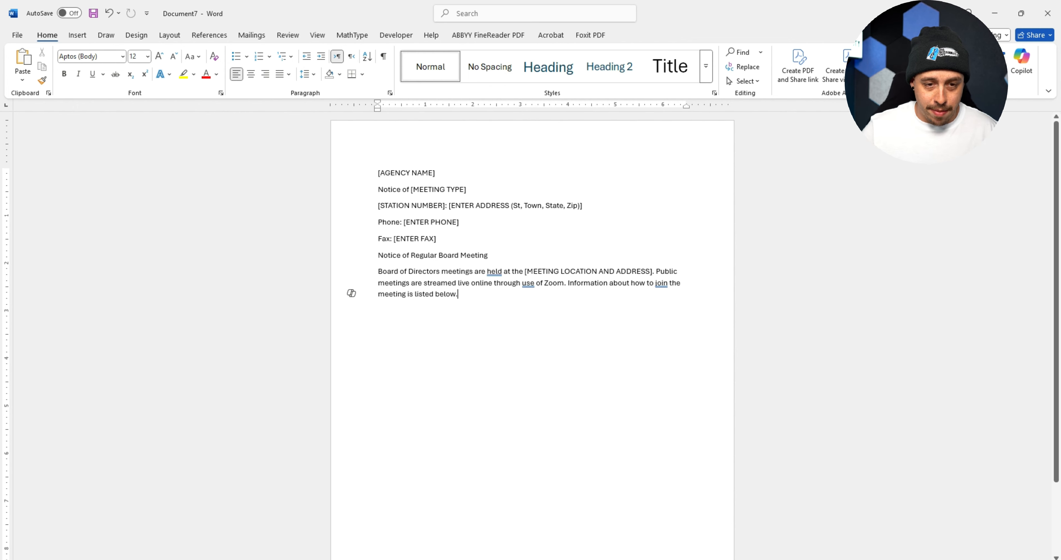
key(Return)
key(shift+F10)
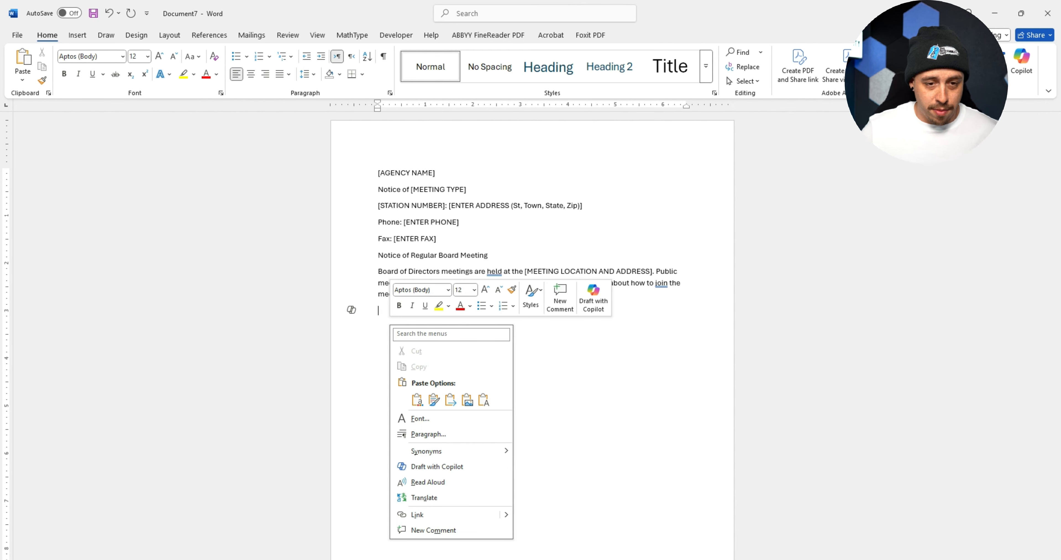
click(483, 400)
scroll(531, 335, up, 7)
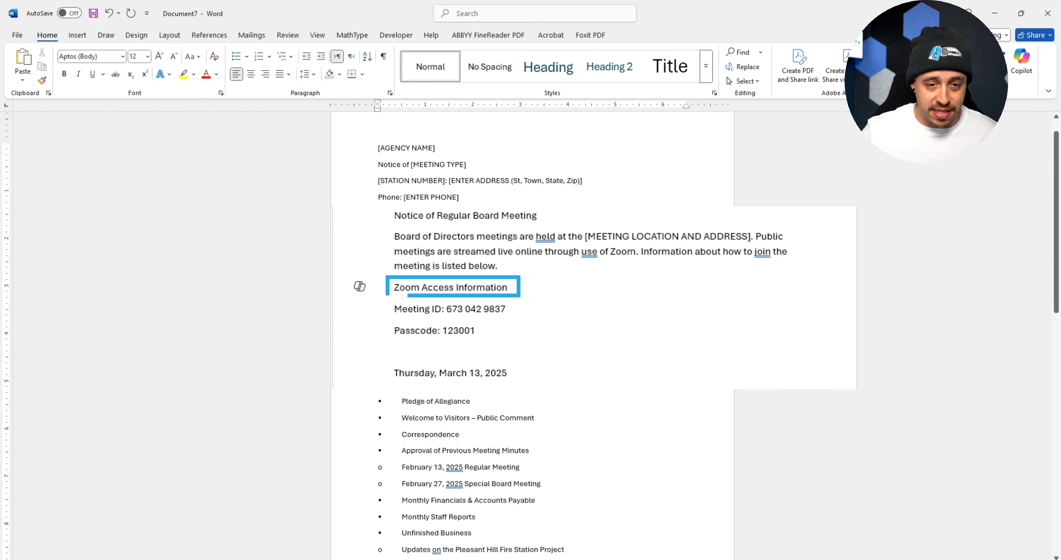
Replace the Zoom meeting ID line with "[ENTER MEETING ID]" and the passcode line with "[ENTER PASSCODE]".
click(377, 301)
text([ENTER )
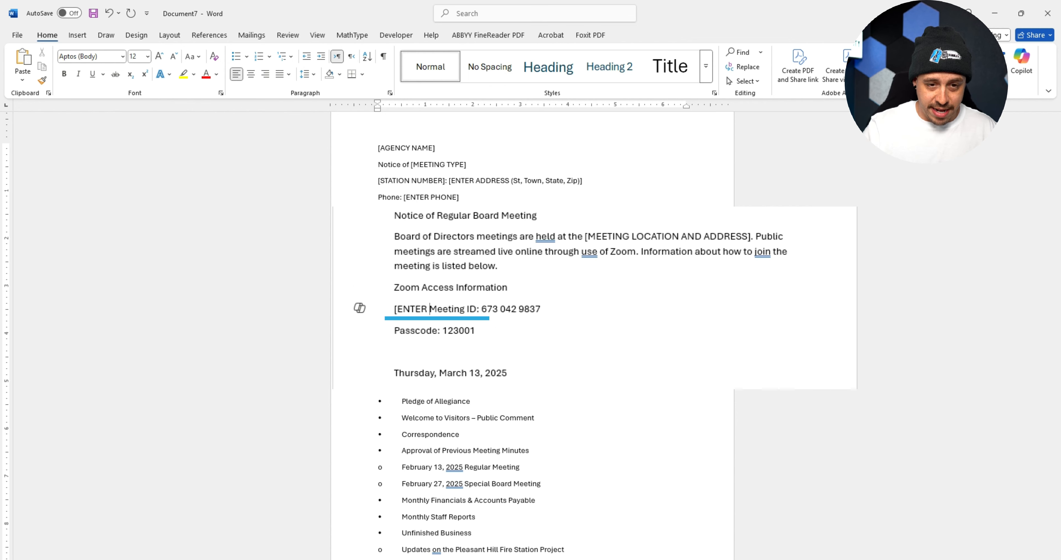
text(MEETING ID)
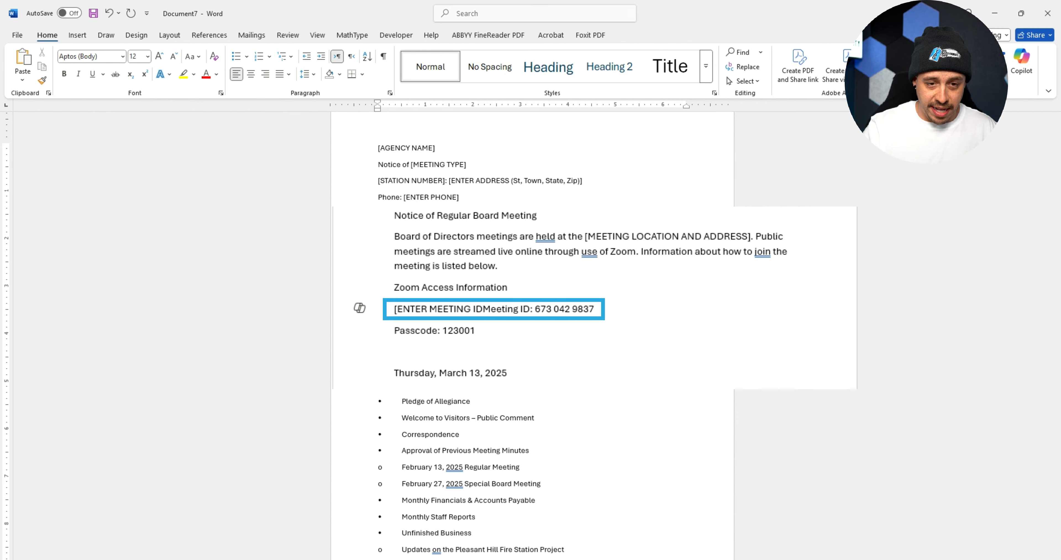
text(])
drag(476, 330, 394, 312)
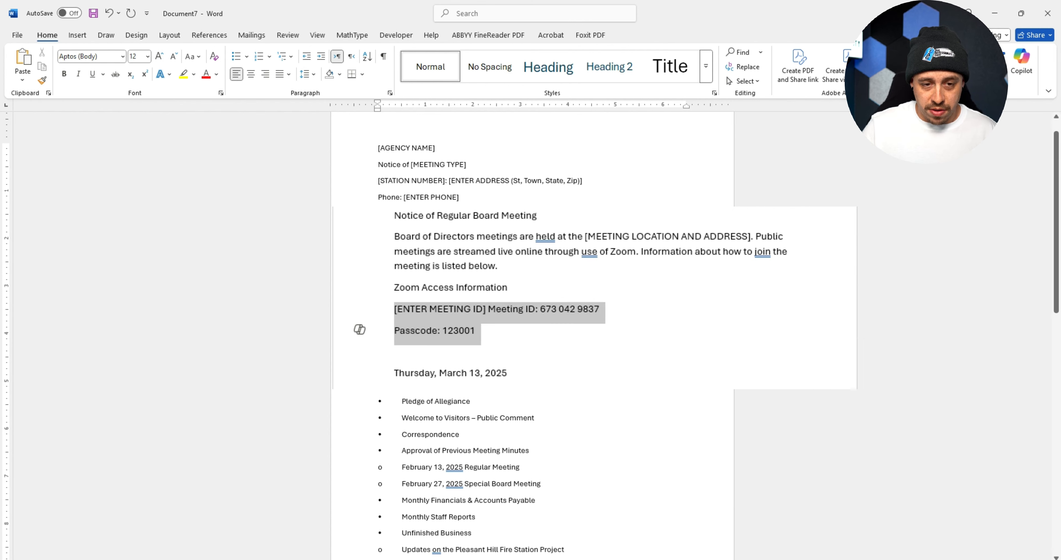
key(shift+Down)
text([ENTER )
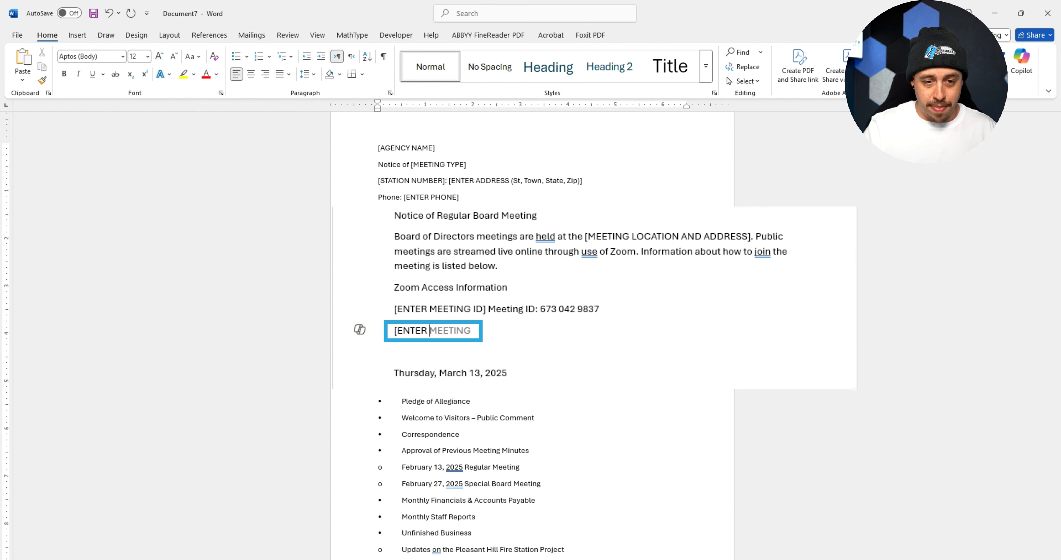
text(PASSCODE])
drag(600, 309, 487, 308)
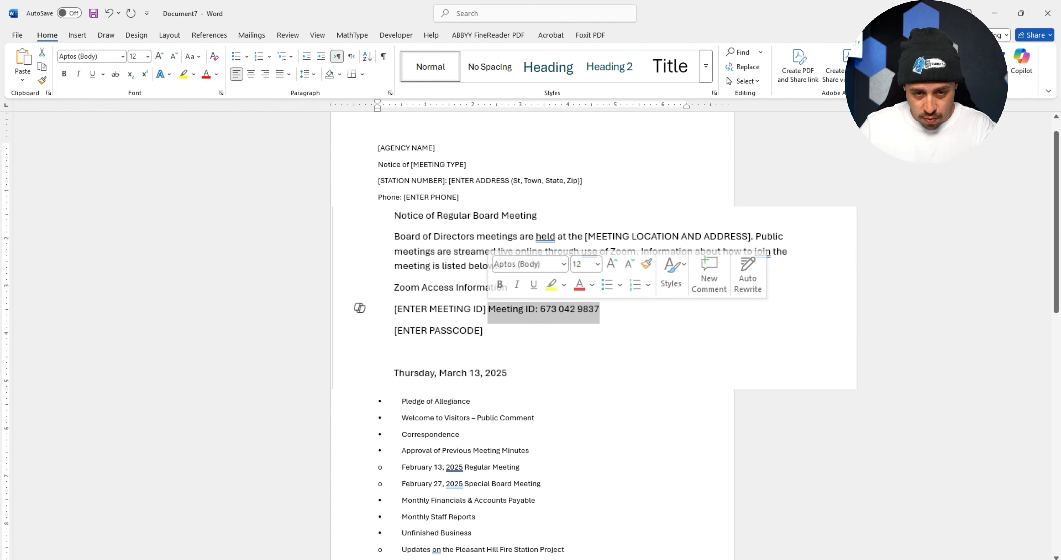
key(Delete)
Turn the meeting date into the placeholder "[ENTER DATE (Ex: Thursday, March 13, 2025)]" directly below the passcode placeholder.
click(394, 351)
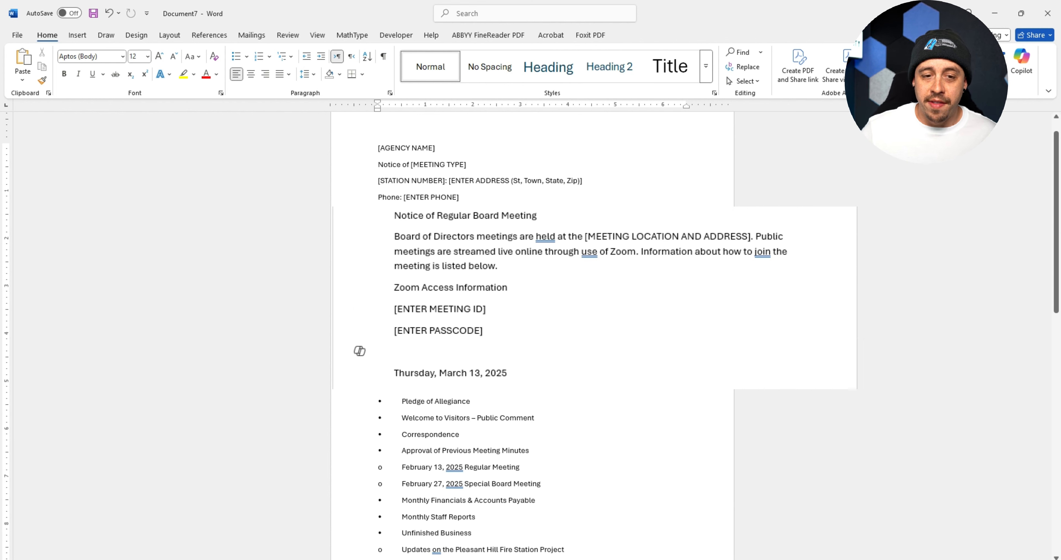
drag(508, 373, 394, 373)
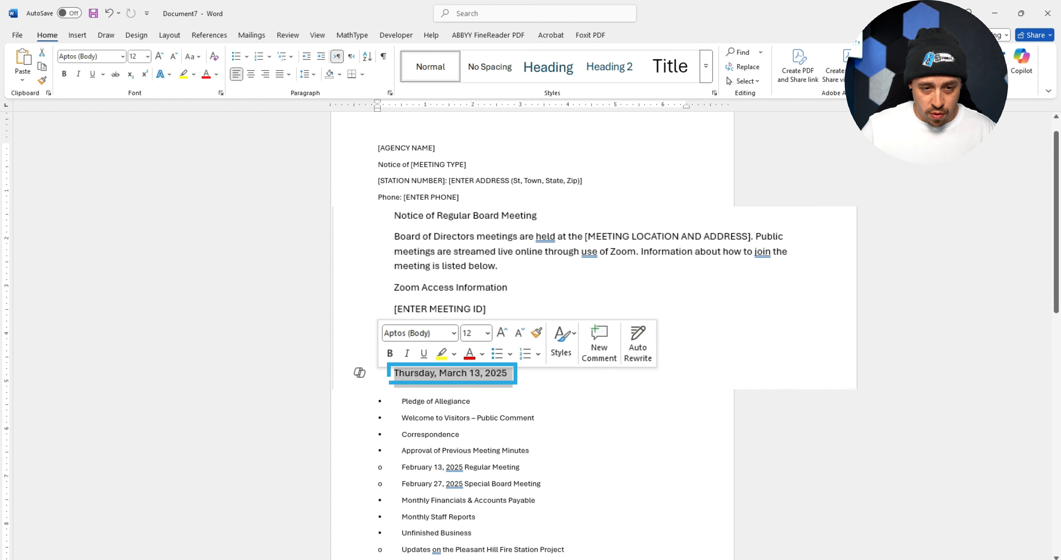
click(499, 266)
click(394, 351)
text([ENTER D)
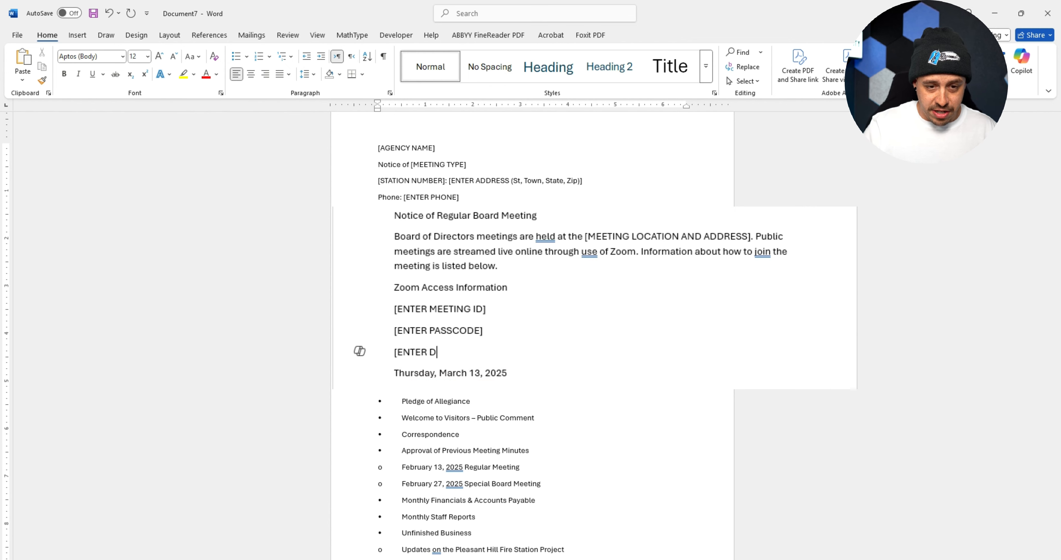
text(ATE (Ex:)
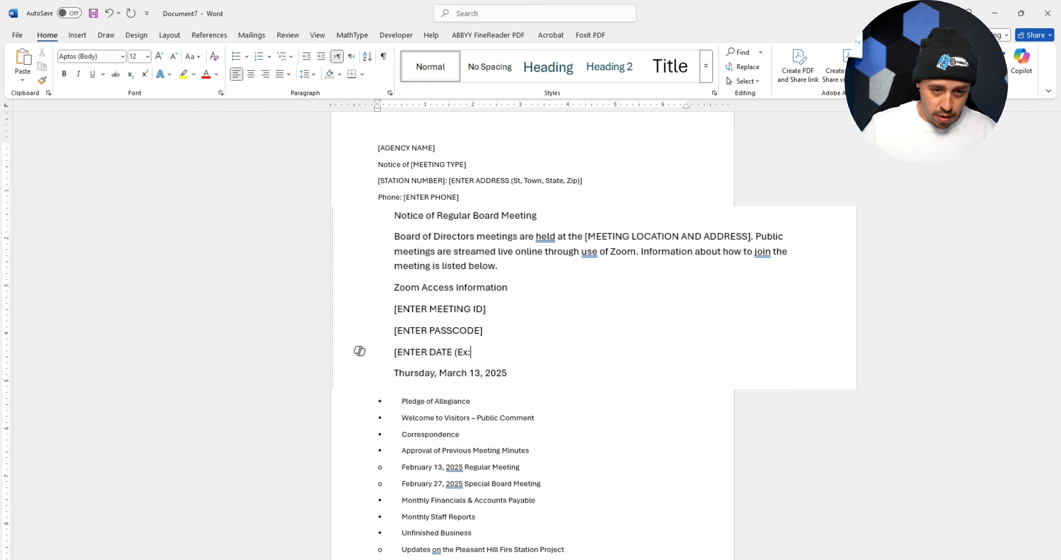
triple_click(450, 372)
key(ctrl+x)
click(471, 352)
key(ctrl+v)
key(BackSpace)
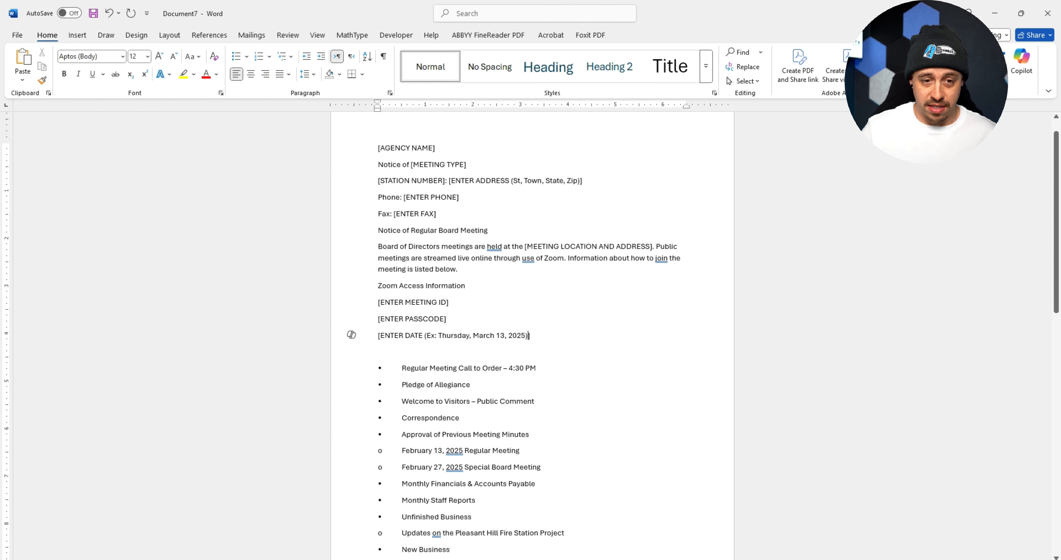
Remove the pasted bullet characters and tabs from the agenda items, from Regular Meeting Call to Order through Authorization for Purchase.
scroll(532, 335, up, 1)
scroll(532, 335, up, 2)
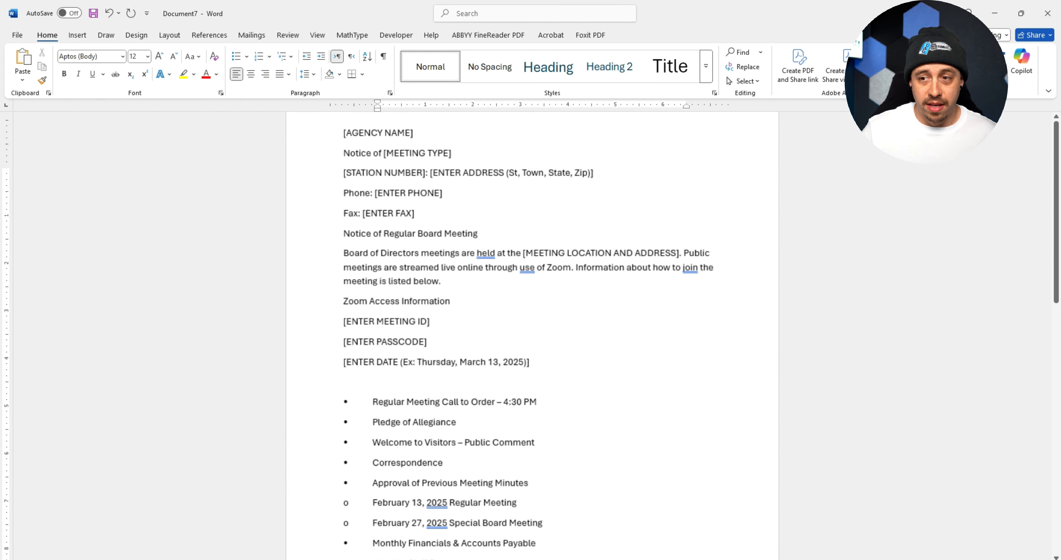
scroll(532, 336, up, 2)
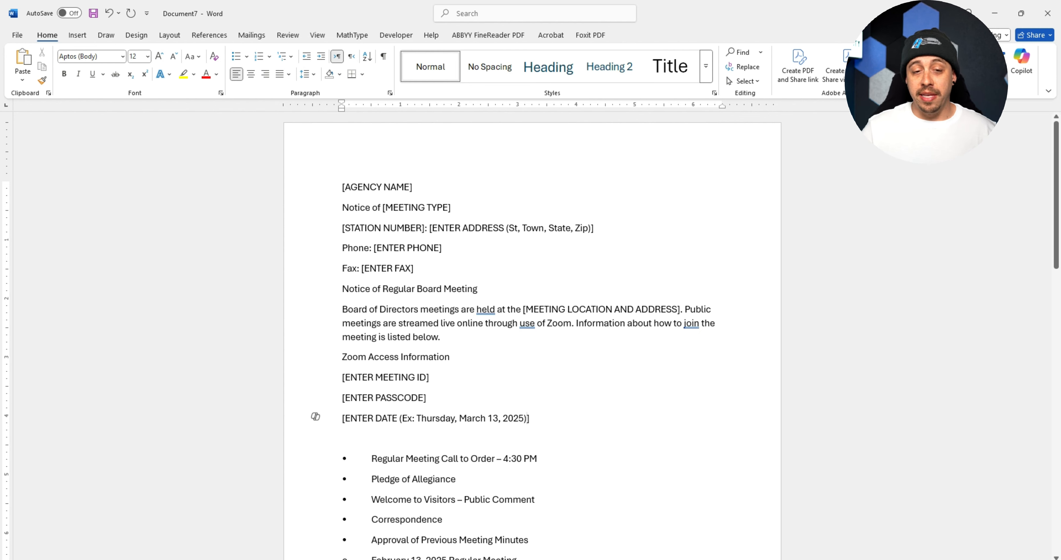
scroll(532, 336, down, 2)
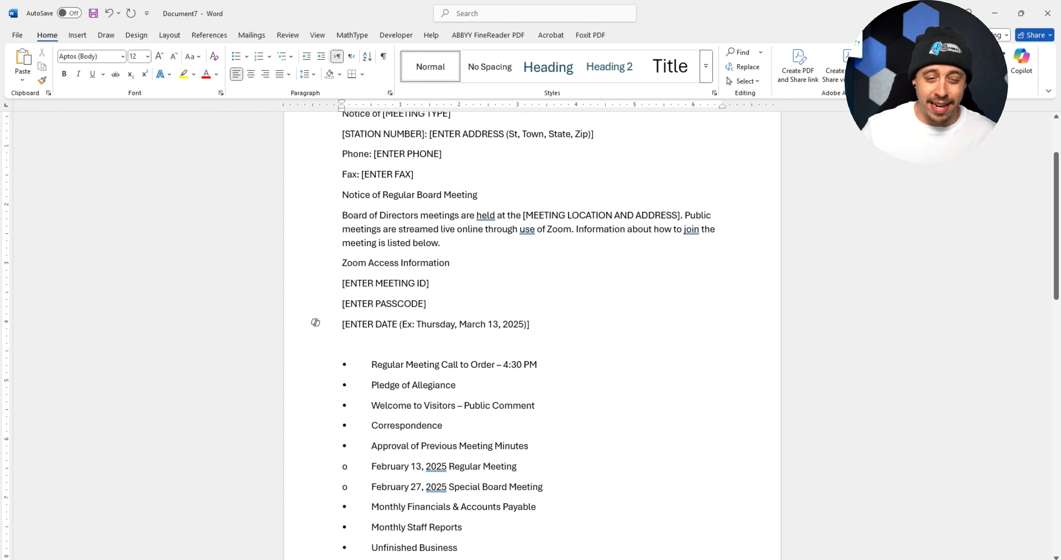
click(342, 344)
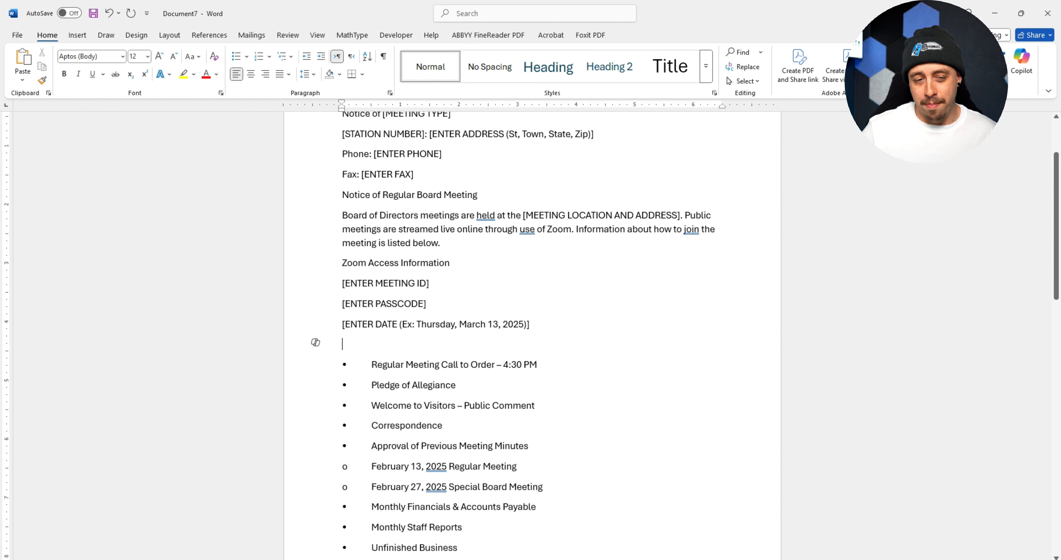
click(377, 364)
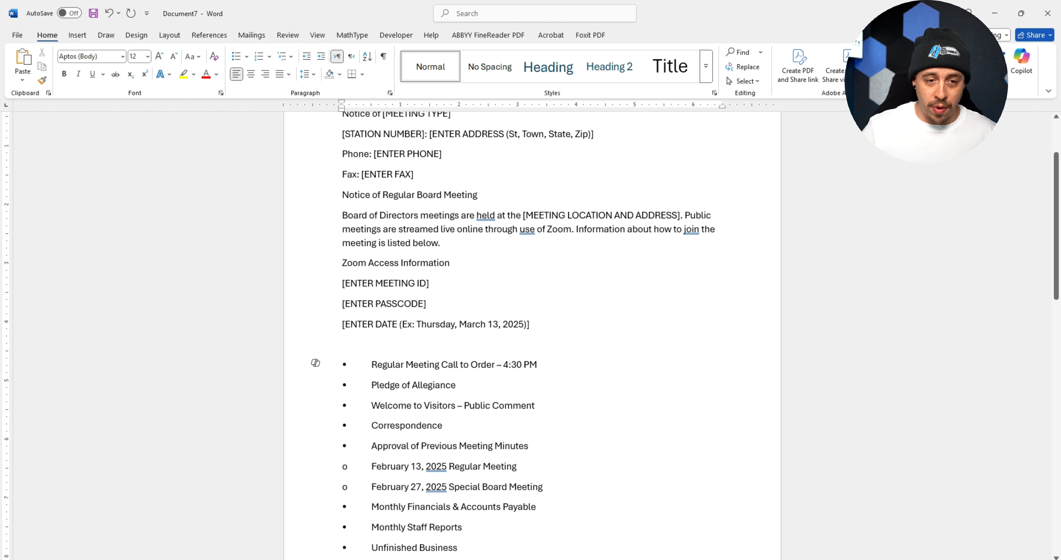
scroll(532, 335, down, 2)
key(Left)
key(BackSpace)
key(BackSpace)
key(Down)
key(BackSpace)
key(BackSpace)
key(Down)
key(BackSpace)
key(BackSpace)
key(Down)
key(BackSpace)
key(BackSpace)
key(Down)
key(BackSpace)
key(BackSpace)
key(Down)
key(BackSpace)
key(BackSpace)
key(Down)
key(BackSpace)
key(BackSpace)
key(Down)
key(BackSpace)
key(BackSpace)
key(Down)
key(BackSpace)
key(BackSpace)
key(Down)
key(BackSpace)
key(BackSpace)
key(Down)
key(BackSpace)
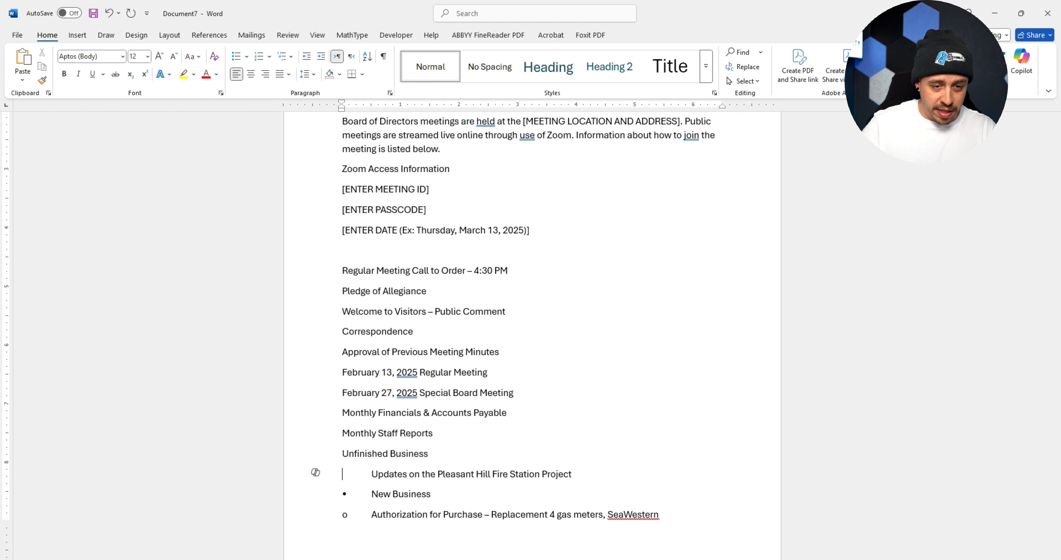
key(BackSpace)
key(Down)
key(BackSpace)
key(BackSpace)
key(Down)
key(BackSpace)
key(BackSpace)
Remove the pasted bullet character and tab from the Resolution 5.2025 item and delete the blank line above Regular Meeting Call to Order.
scroll(532, 329, down, 3)
click(332, 467)
click(342, 484)
click(335, 465)
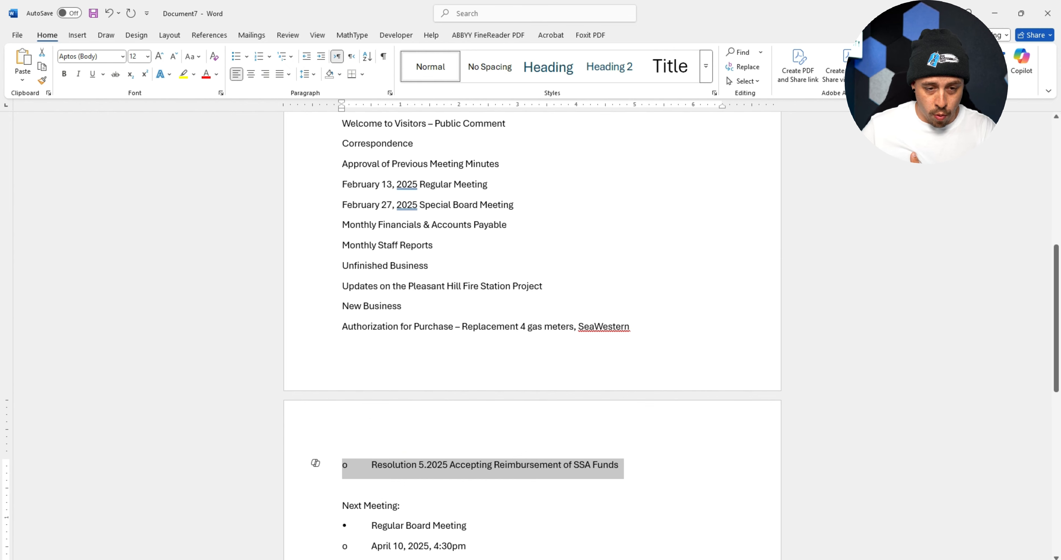
click(372, 465)
key(BackSpace)
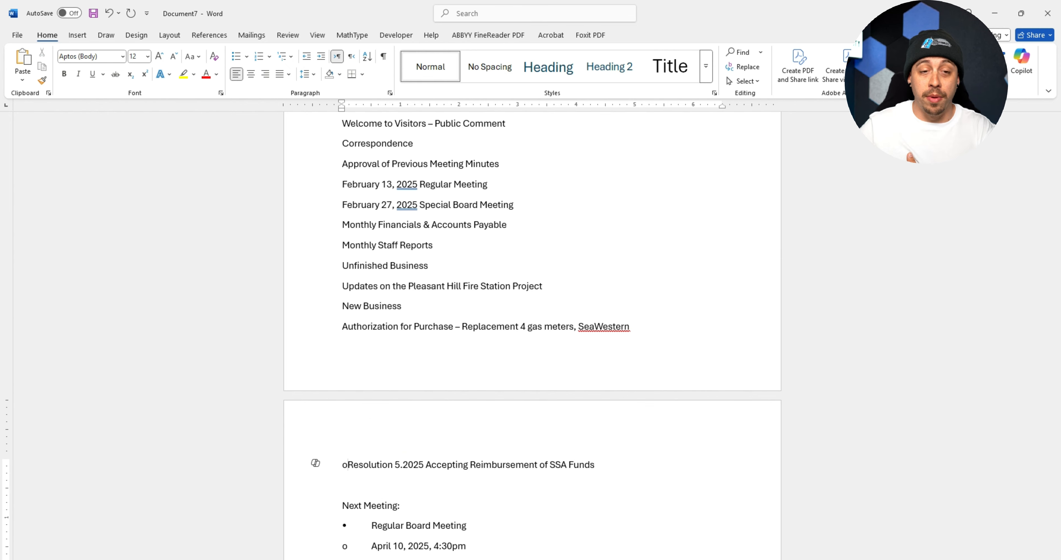
key(BackSpace)
scroll(532, 288, down, 2)
scroll(532, 329, up, 3)
key(BackSpace)
Format the five agenda items from Regular Meeting Call to Order through Approval of Previous Meeting Minutes as a bulleted list.
key(shift+Down)
key(shift+Down)
key(shift+Down)
key(shift+Down)
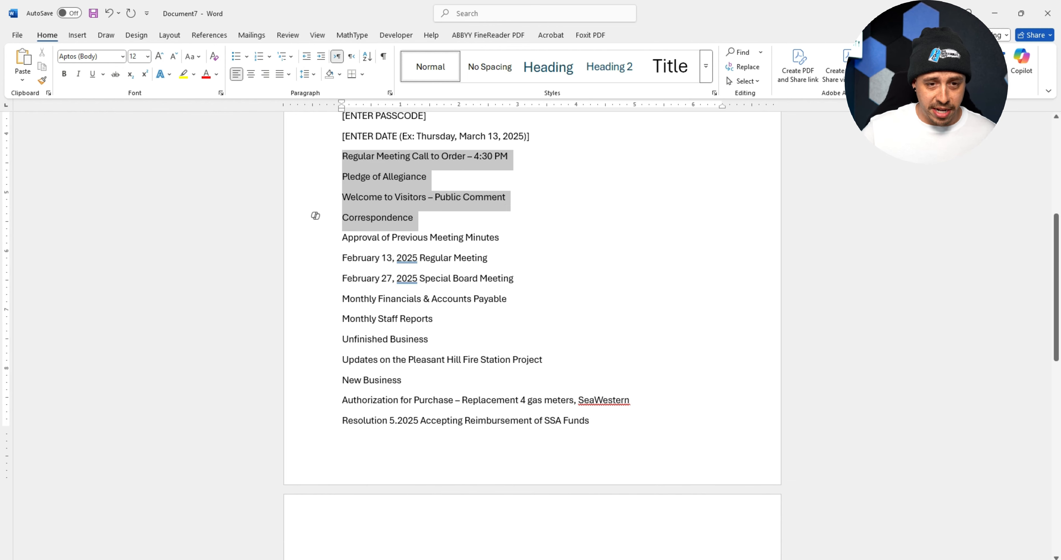
click(235, 57)
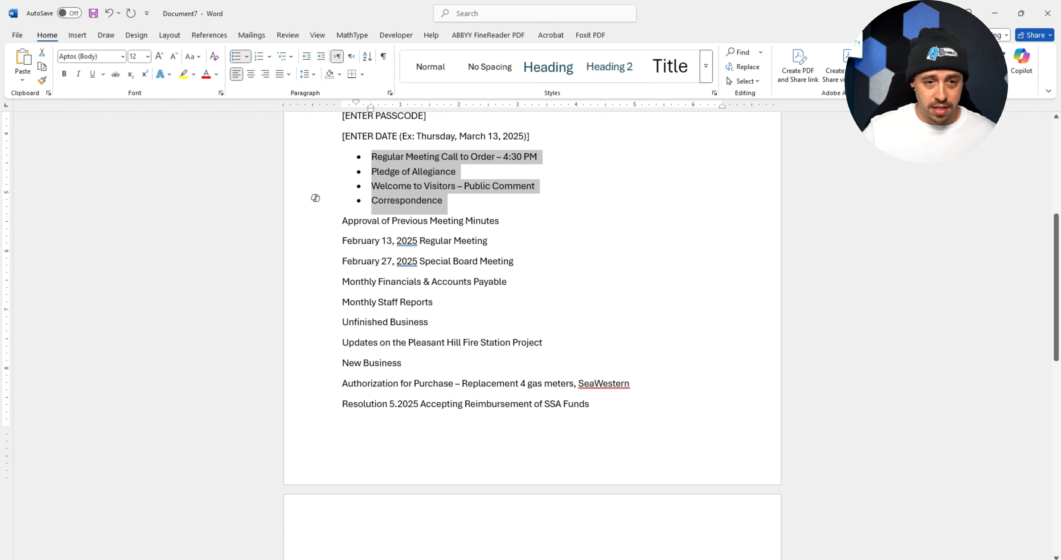
click(410, 220)
click(236, 56)
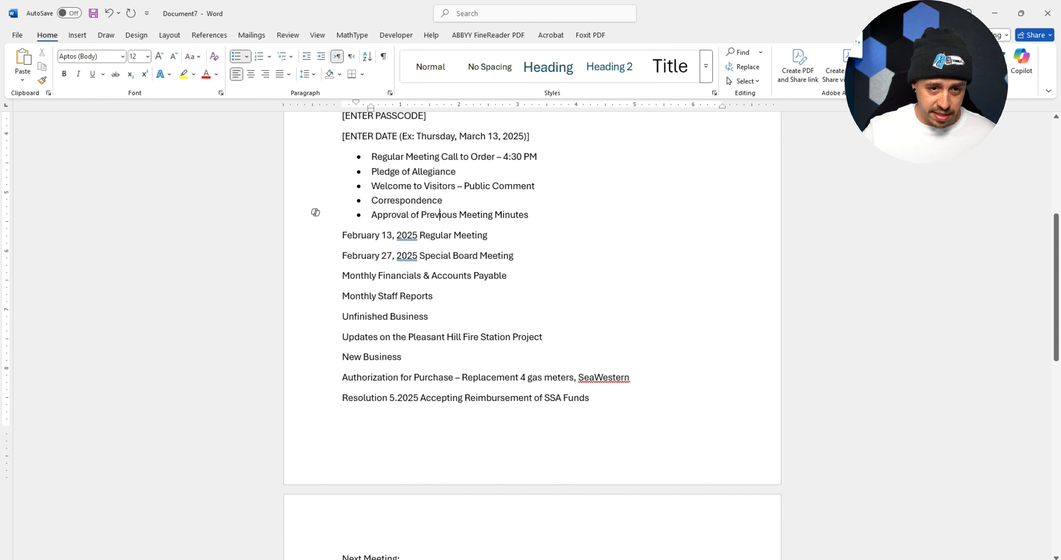
Make the February 13 and February 27 meeting lines second-level bullets under Approval of Previous Meeting Minutes.
click(343, 235)
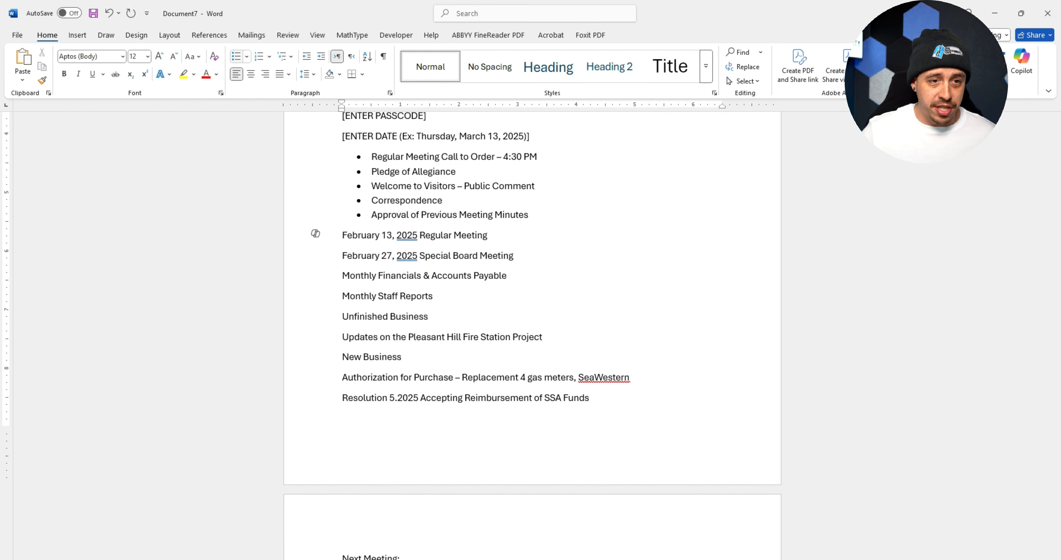
click(236, 56)
click(343, 249)
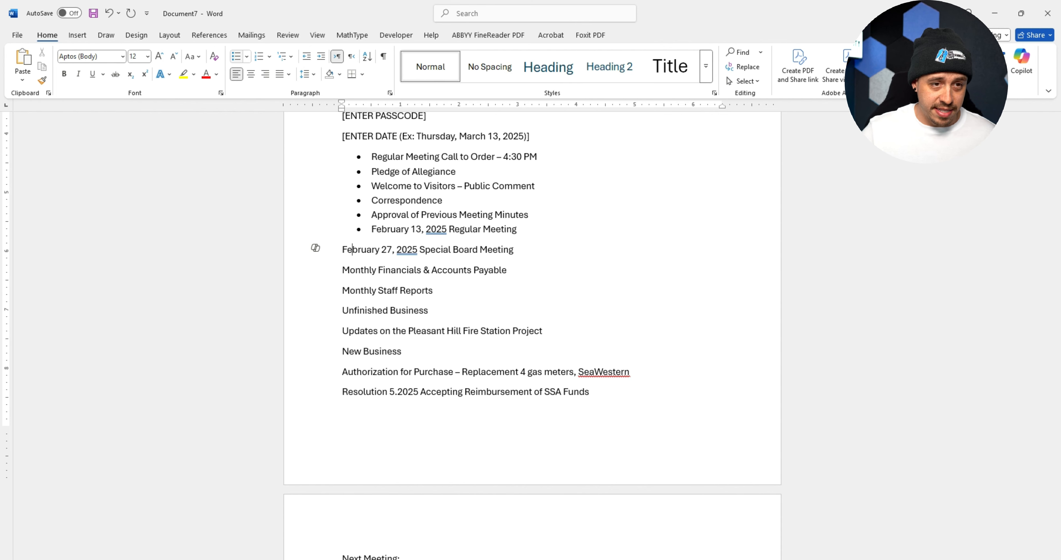
click(236, 57)
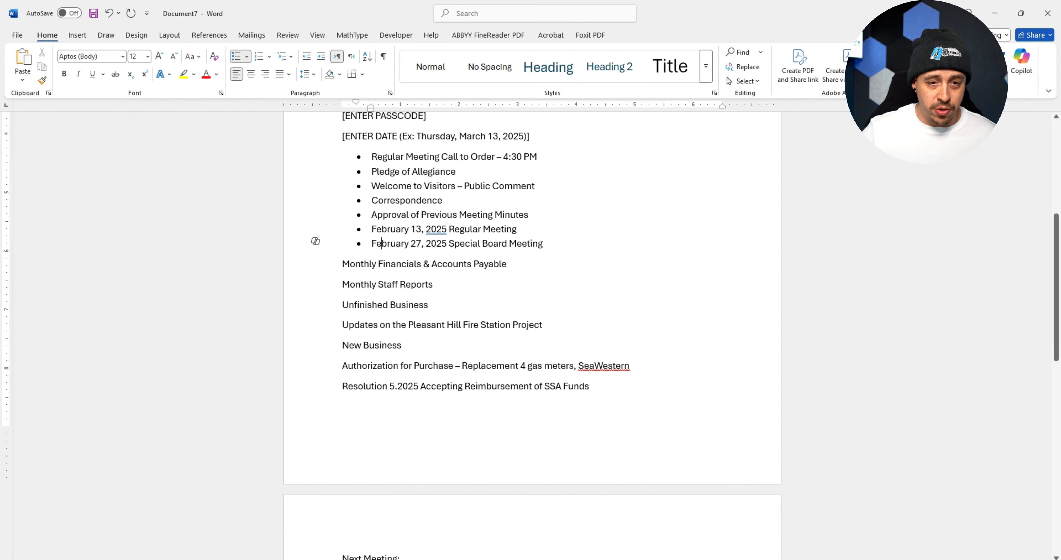
key(shift+Up)
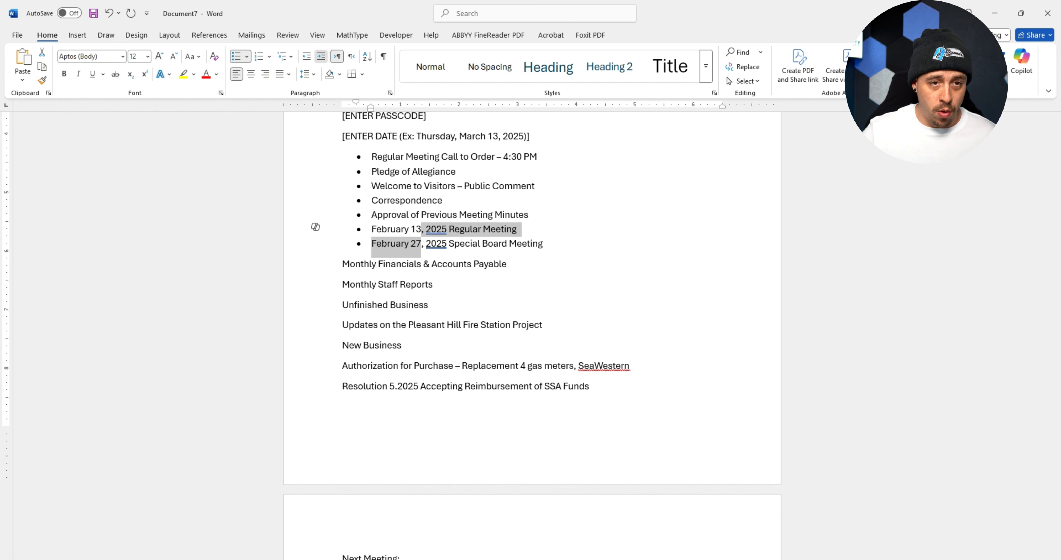
click(321, 57)
key(Home)
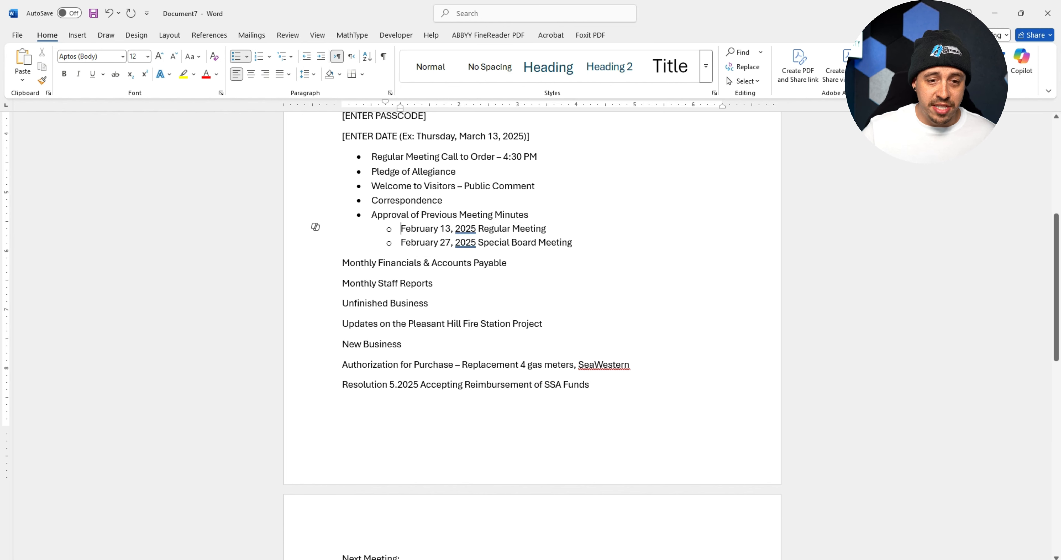
Change the hollow bullets of the two February meeting sub-items to solid round bullets.
click(388, 229)
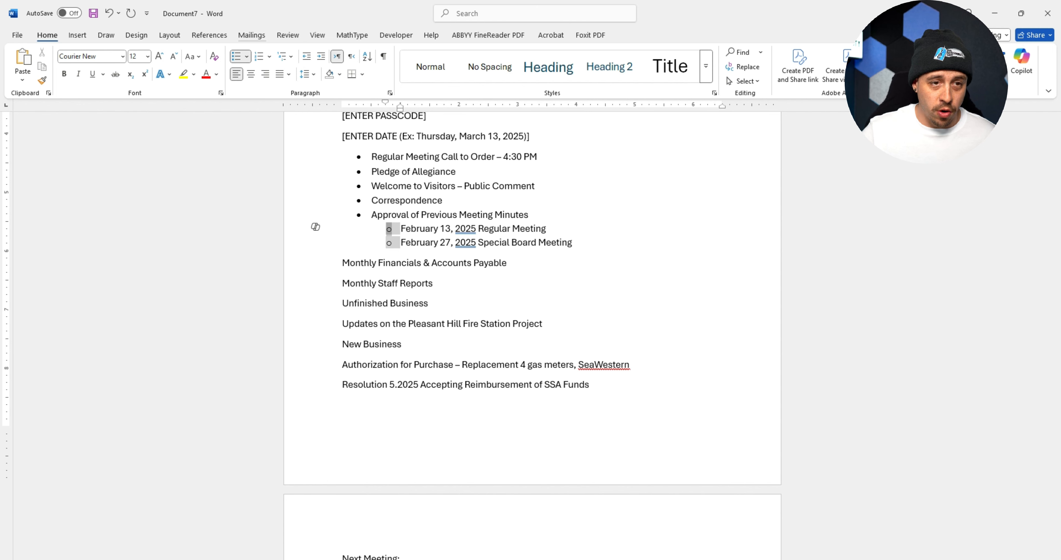
click(246, 56)
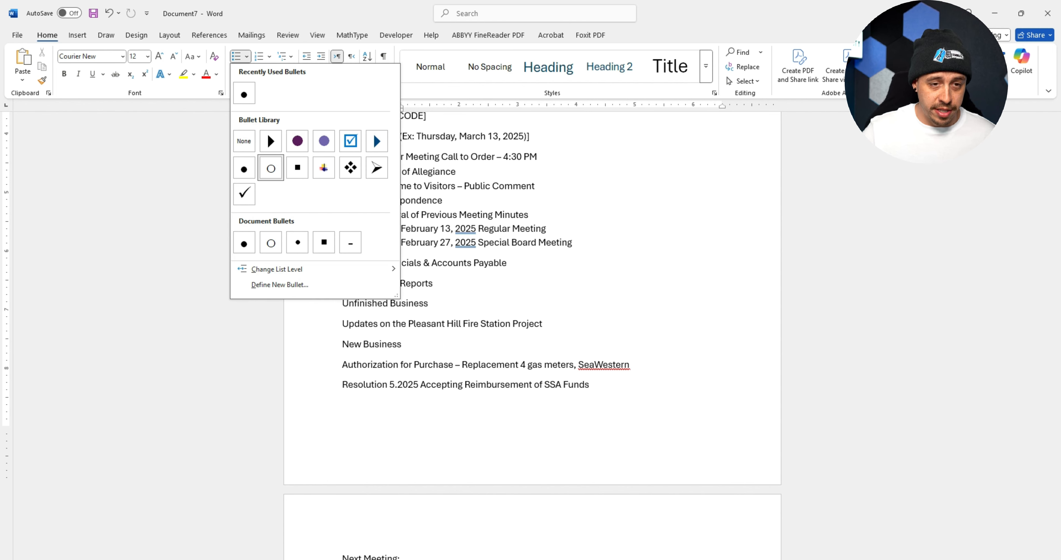
click(244, 94)
click(500, 264)
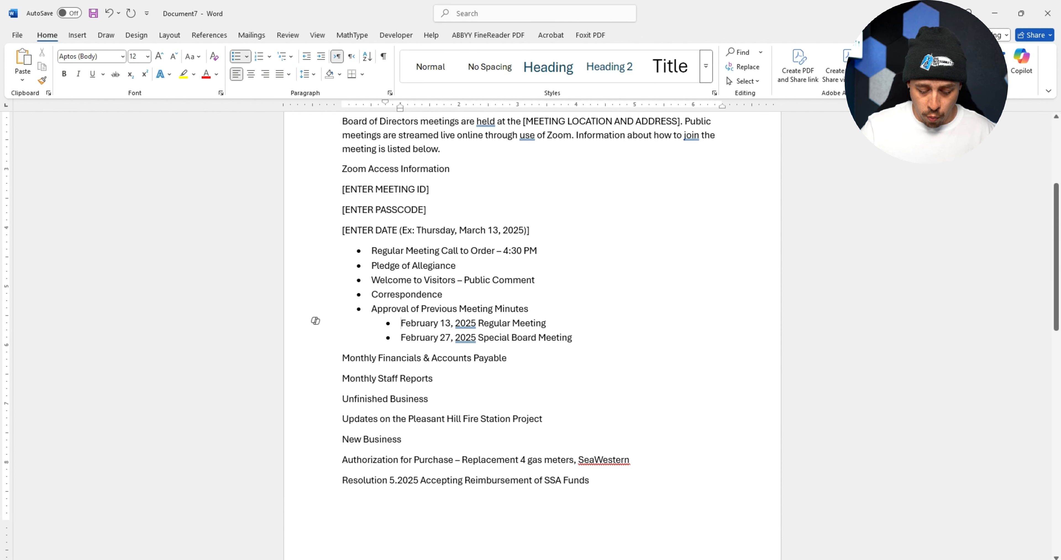
Replace the February 13, 2025 Regular Meeting text with the placeholder "[ENTER DATE AND MEETING TYPE]".
text([)
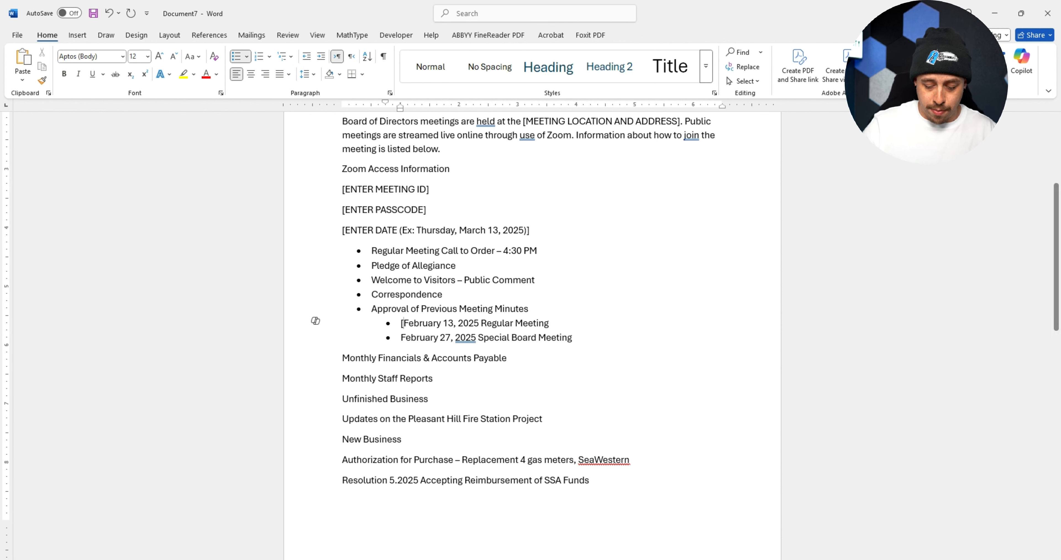
text(ENTER DATE AN)
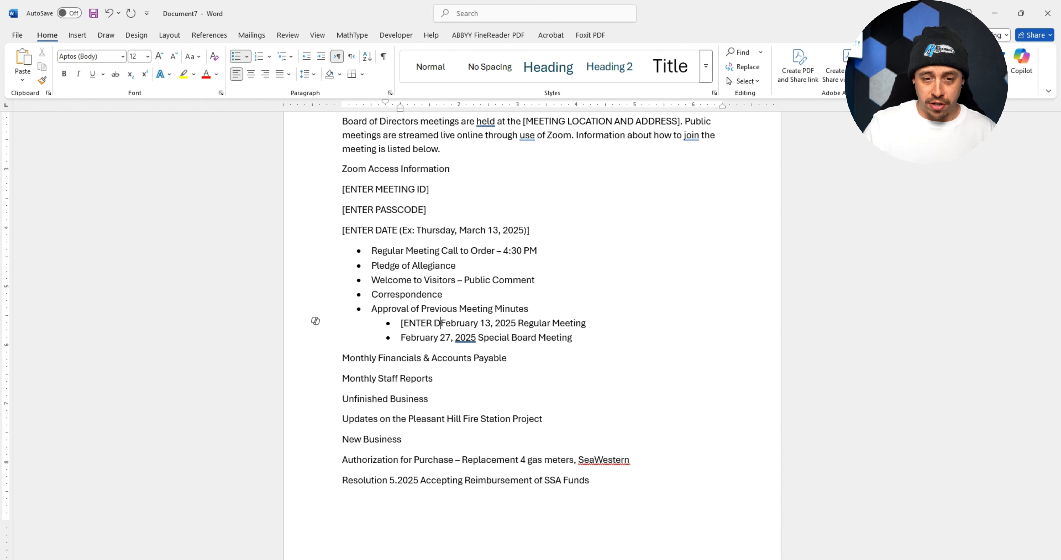
text(D MEETING TYPE)
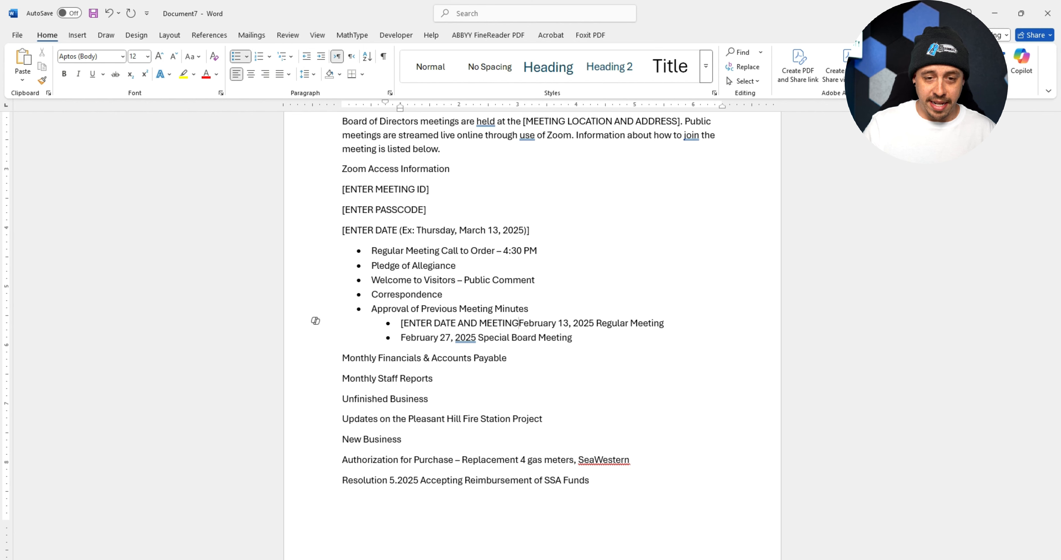
key(shift+End)
text(])
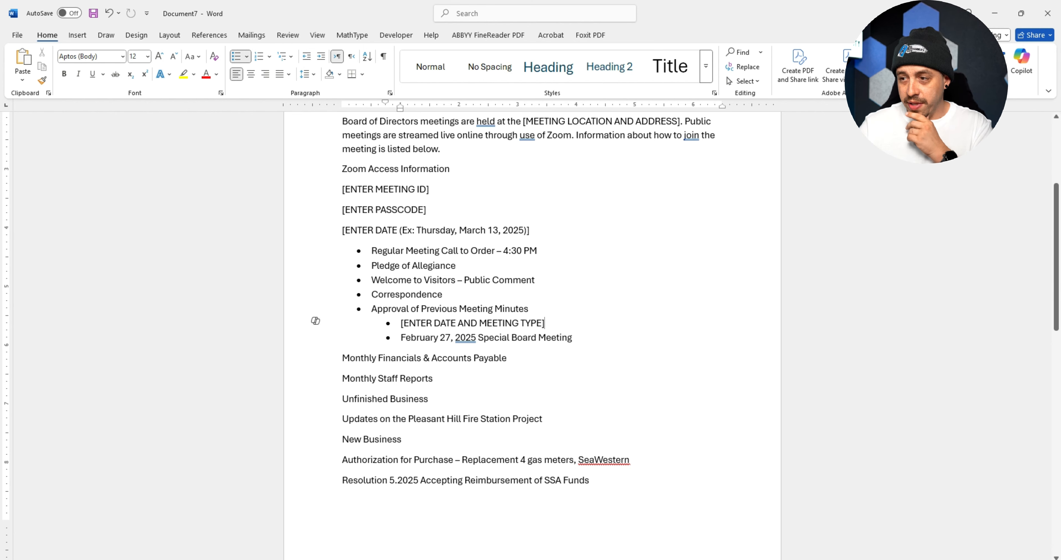
Make Monthly Financials & Accounts Payable, Monthly Staff Reports and Unfinished Business top-level bullets in the agenda list.
drag(406, 358, 400, 398)
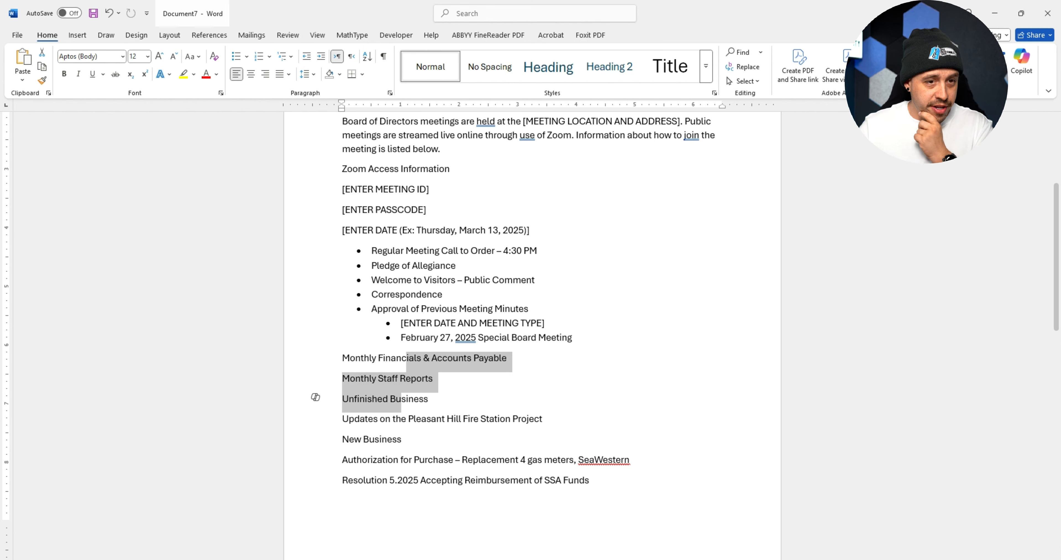
click(236, 57)
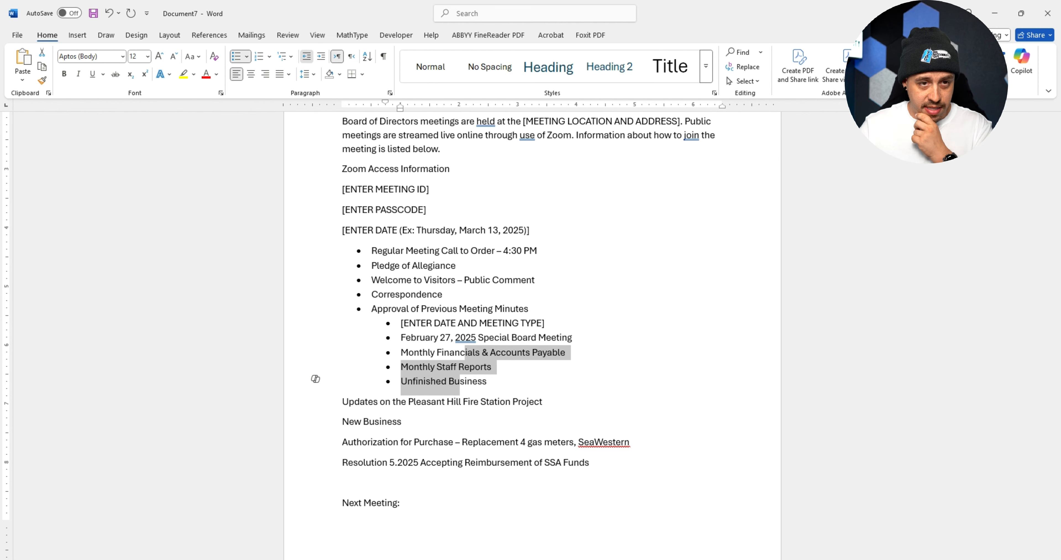
click(306, 56)
click(418, 265)
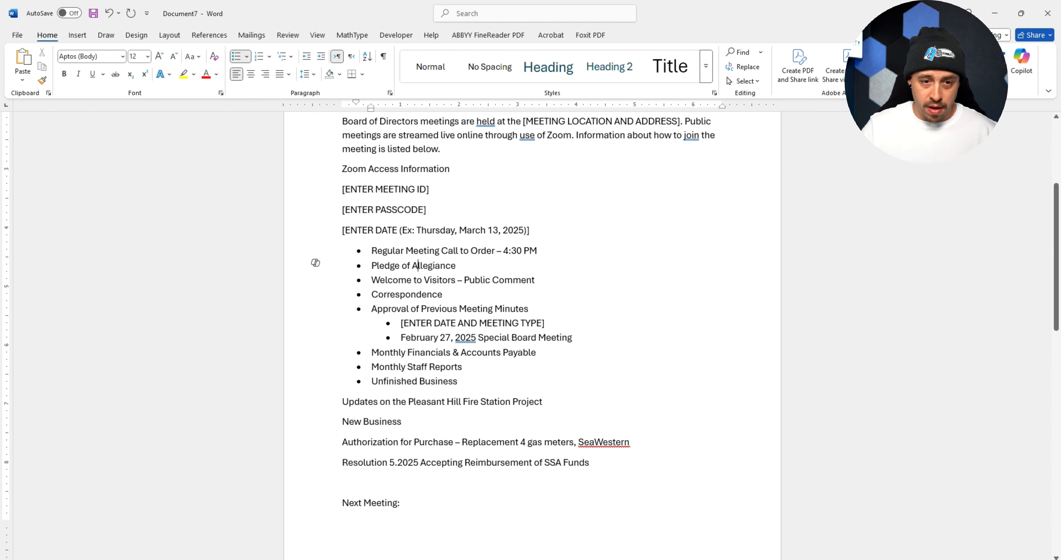
Bold all top-level agenda bullets from Regular Meeting Call to Order through Unfinished Business, leaving the two meeting sub-items regular.
drag(537, 250, 371, 250)
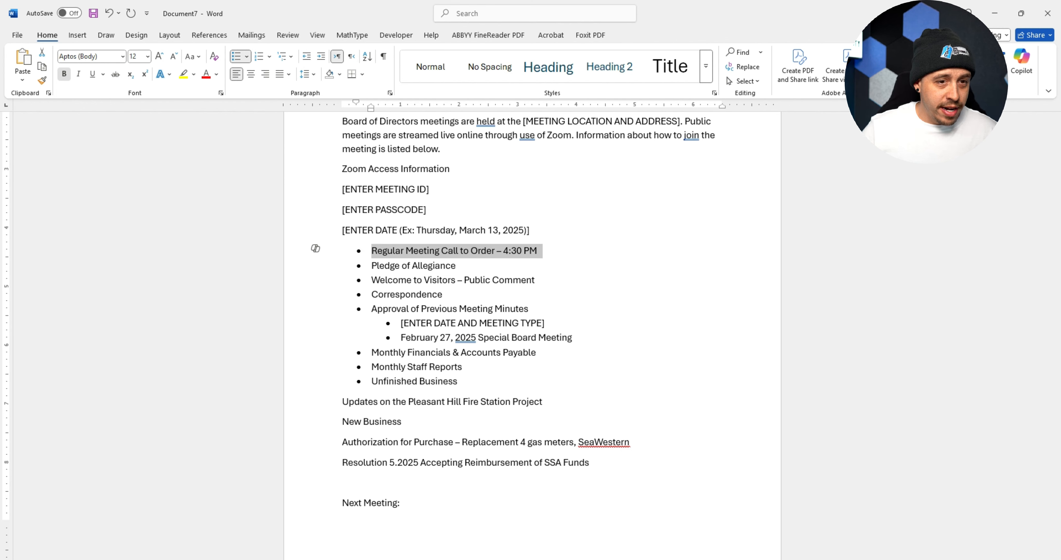
click(63, 74)
drag(531, 308, 372, 266)
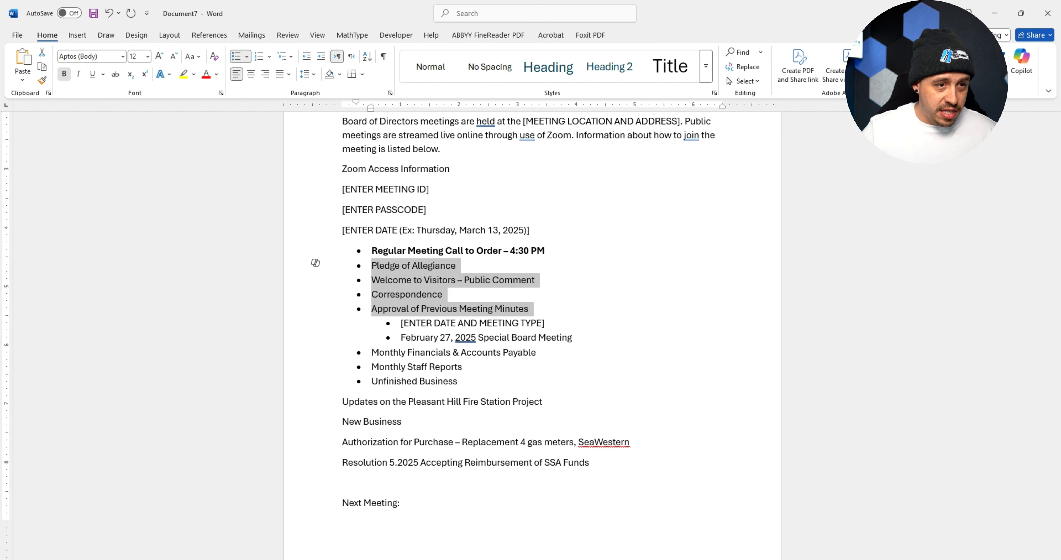
click(64, 74)
drag(457, 381, 371, 353)
click(63, 74)
click(461, 381)
Make Updates on the Pleasant Hill Fire Station Project a second-level bullet under Unfinished Business.
click(342, 401)
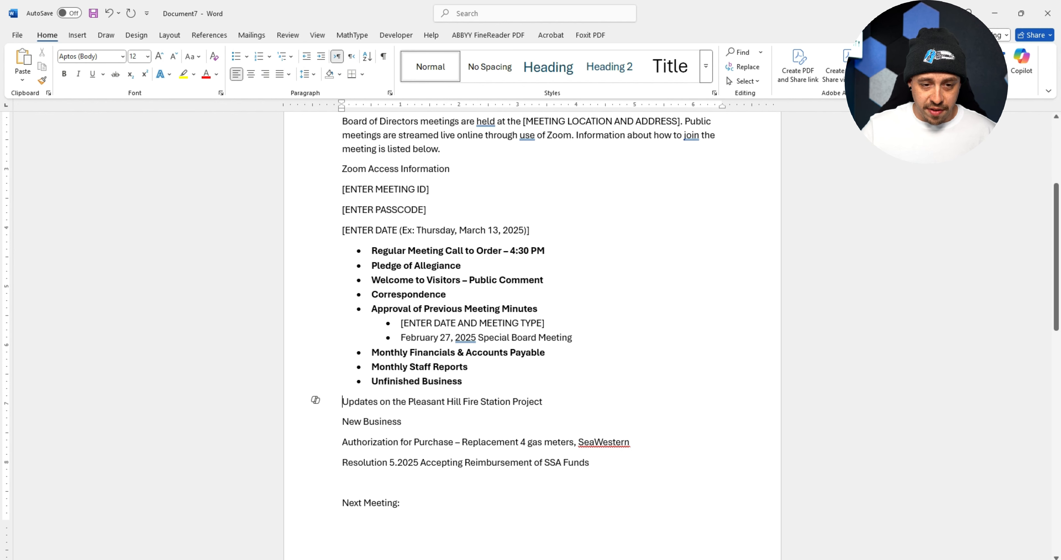
click(235, 56)
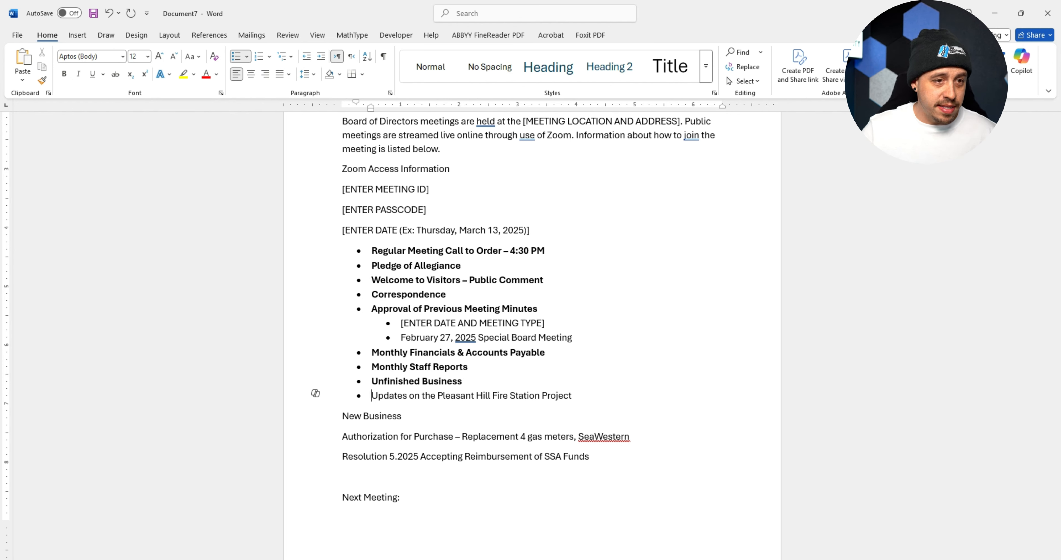
click(320, 56)
Make New Business a bold top-level bullet in the agenda list.
click(382, 416)
click(236, 56)
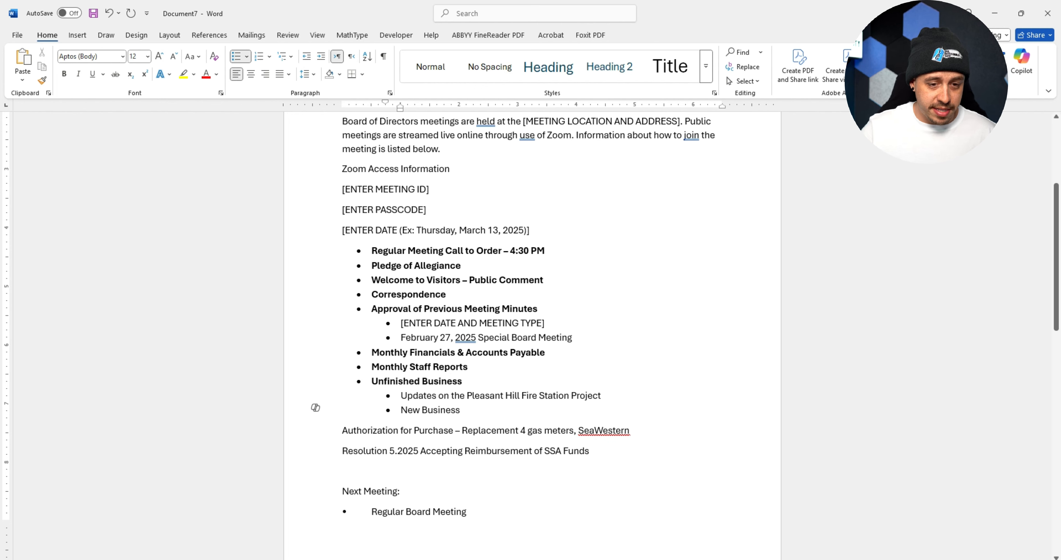
click(307, 57)
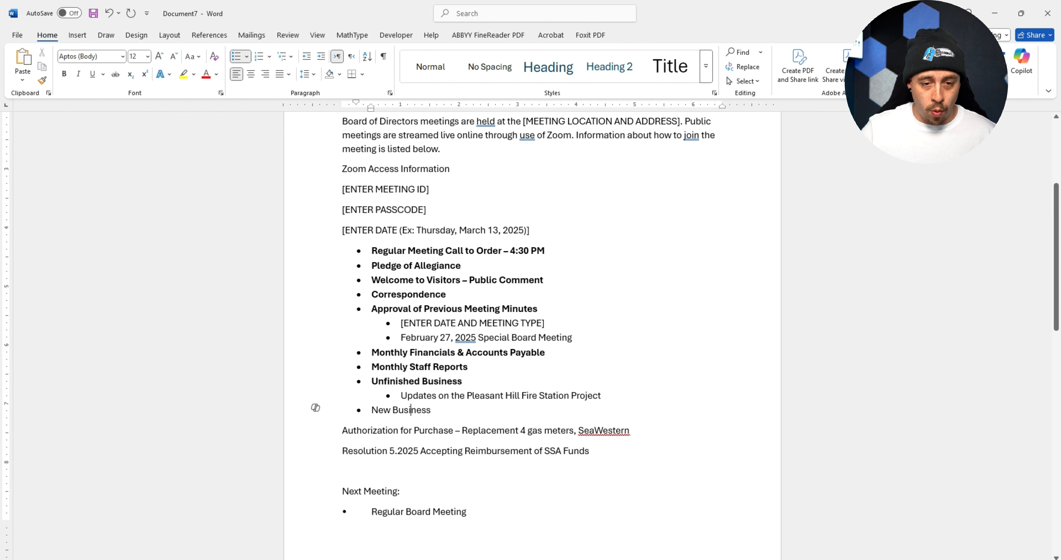
drag(432, 410, 372, 410)
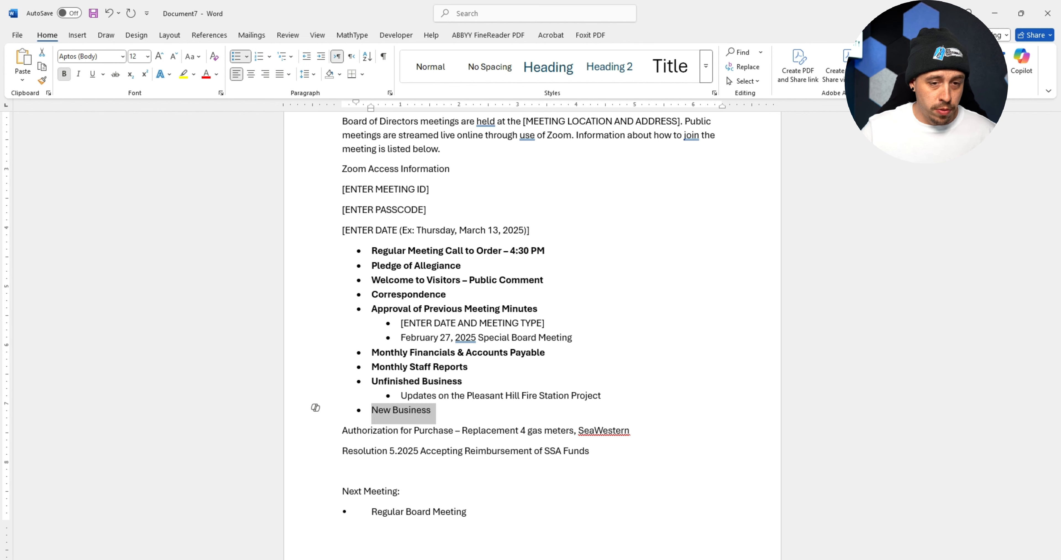
click(64, 73)
Make the Authorization for Purchase and Resolution 5.2025 lines second-level bullets under New Business.
click(366, 430)
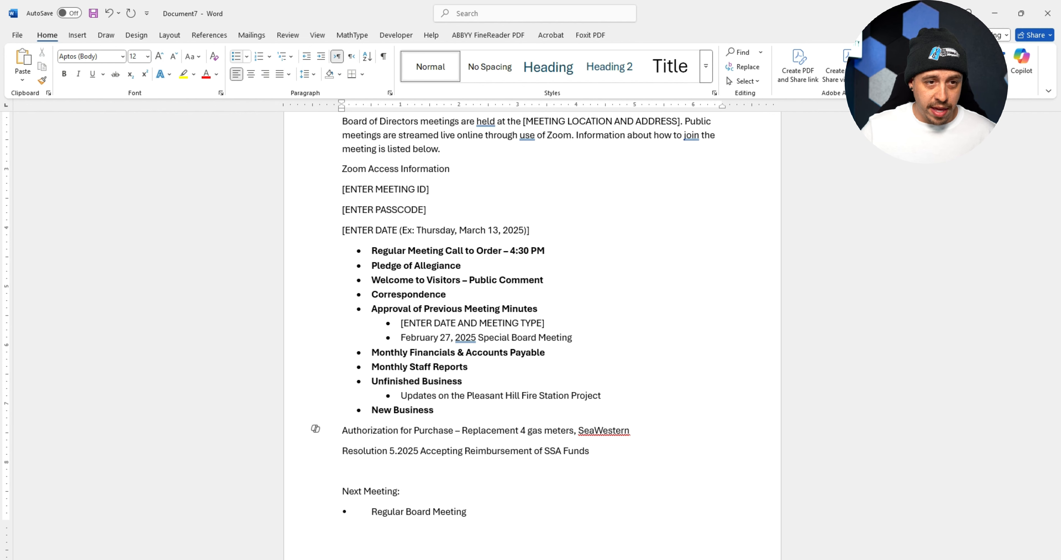
drag(376, 430, 381, 450)
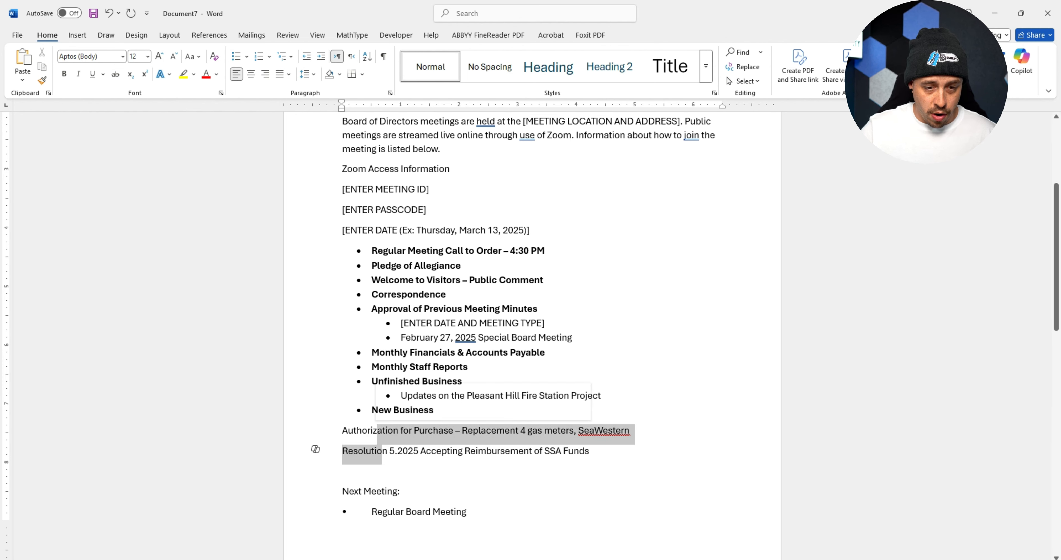
click(235, 56)
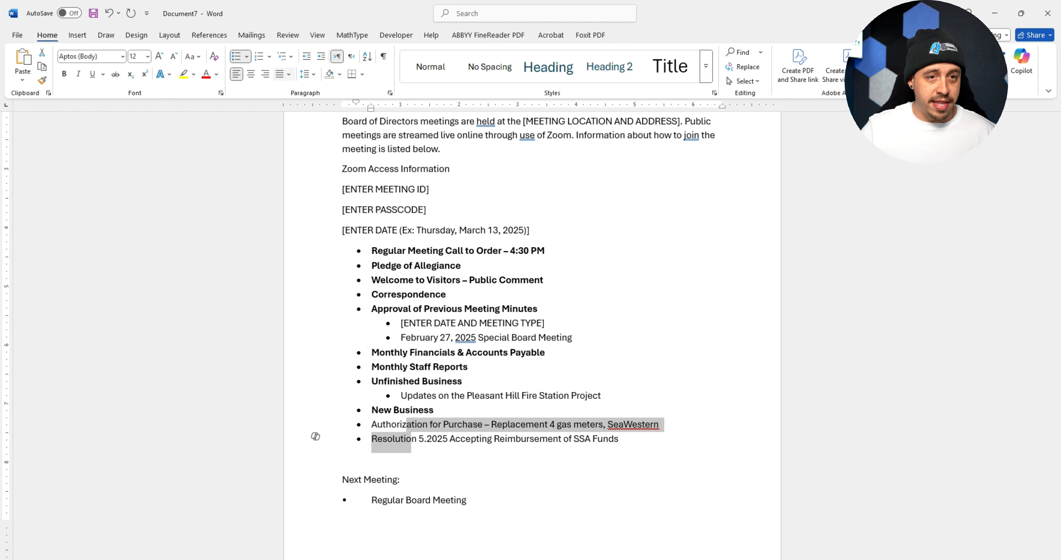
click(320, 56)
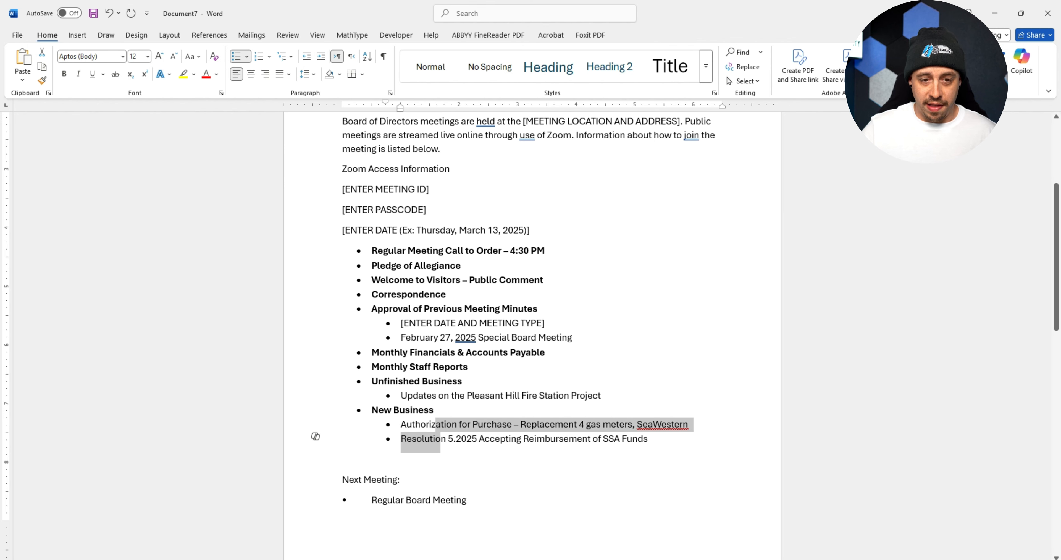
click(315, 248)
Remove the blank line above Next Meeting and the pasted bullet characters below it, and make Regular Board Meeting a bold bulleted item.
click(342, 457)
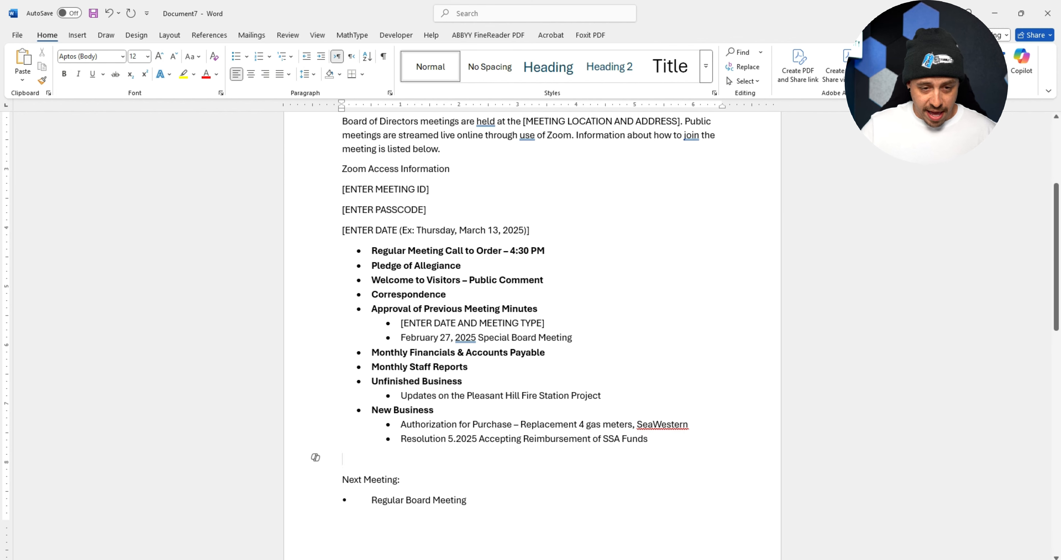
key(BackSpace)
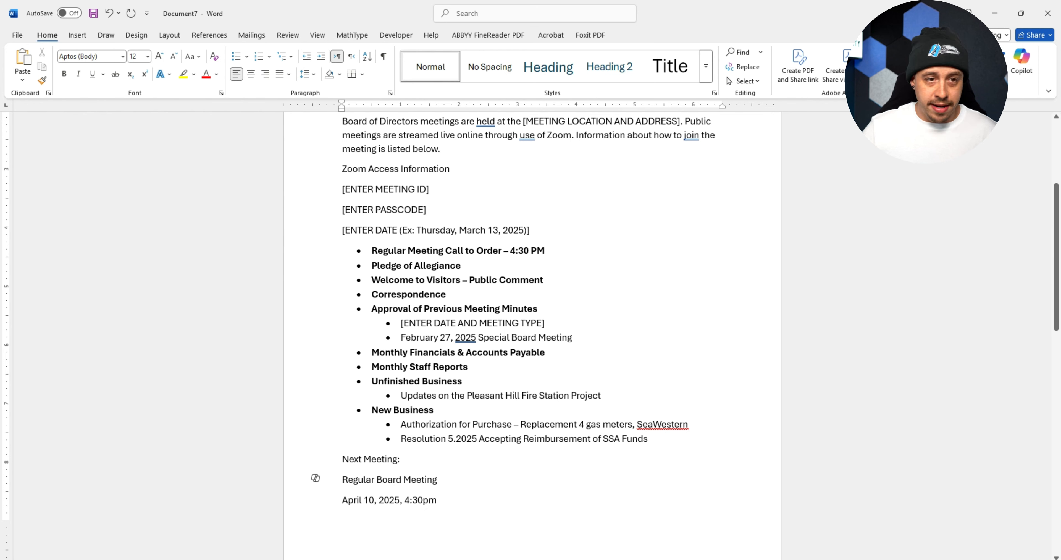
click(236, 57)
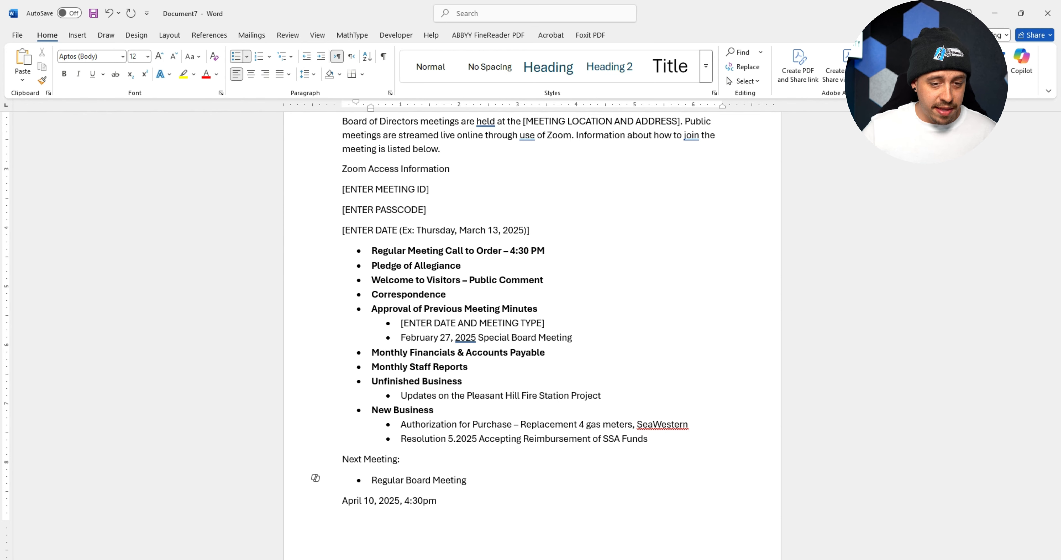
click(466, 480)
drag(469, 480, 371, 480)
key(ctrl+b)
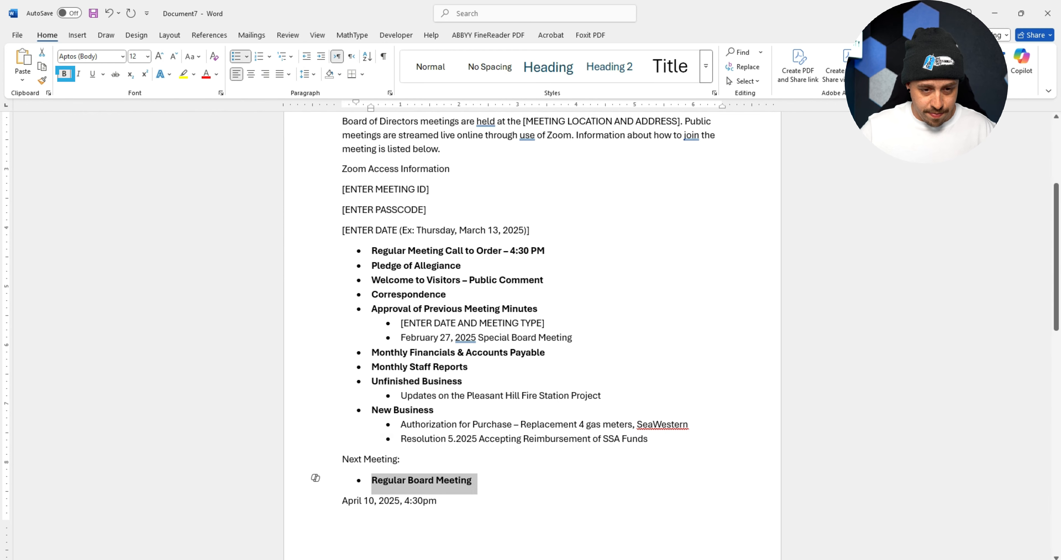
Make the April 10, 2025, 4:30pm line a second-level bullet with a solid round marker under Regular Board Meeting.
click(395, 500)
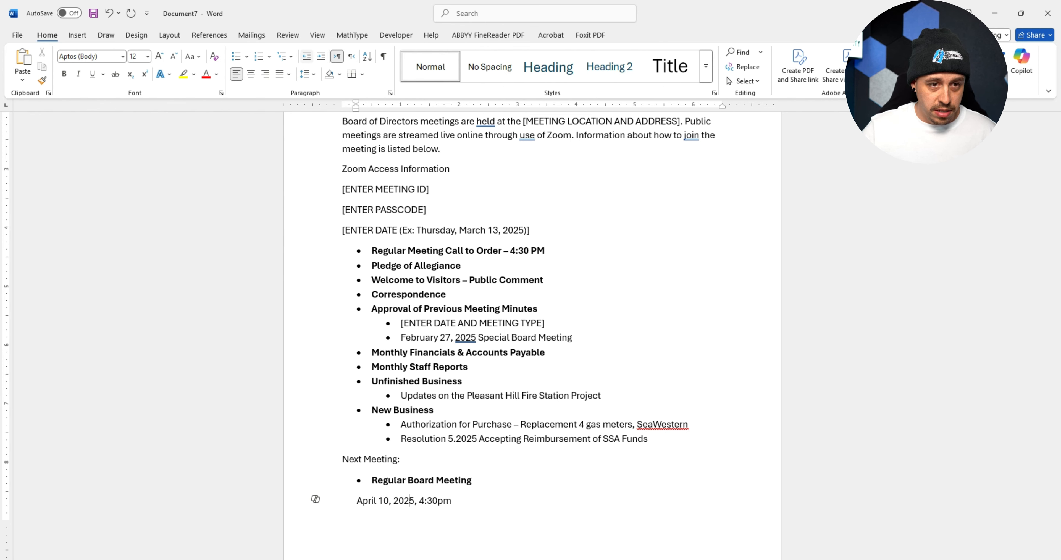
click(236, 56)
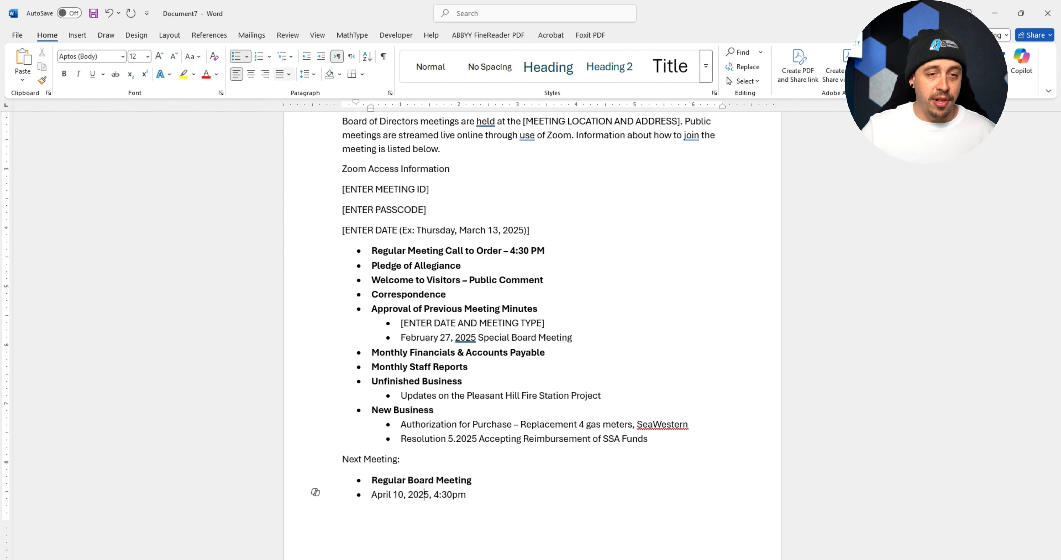
click(321, 56)
click(321, 57)
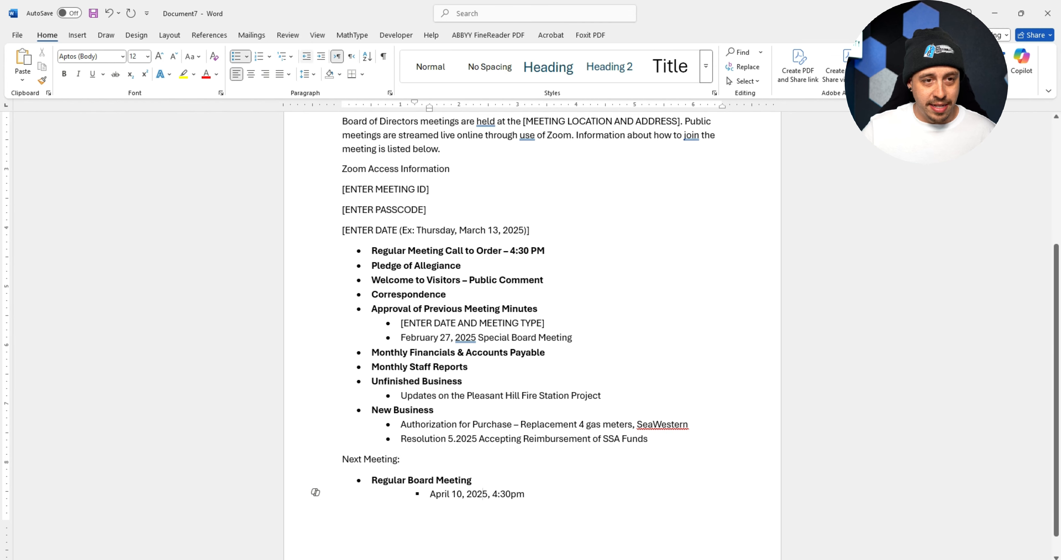
click(307, 56)
click(389, 494)
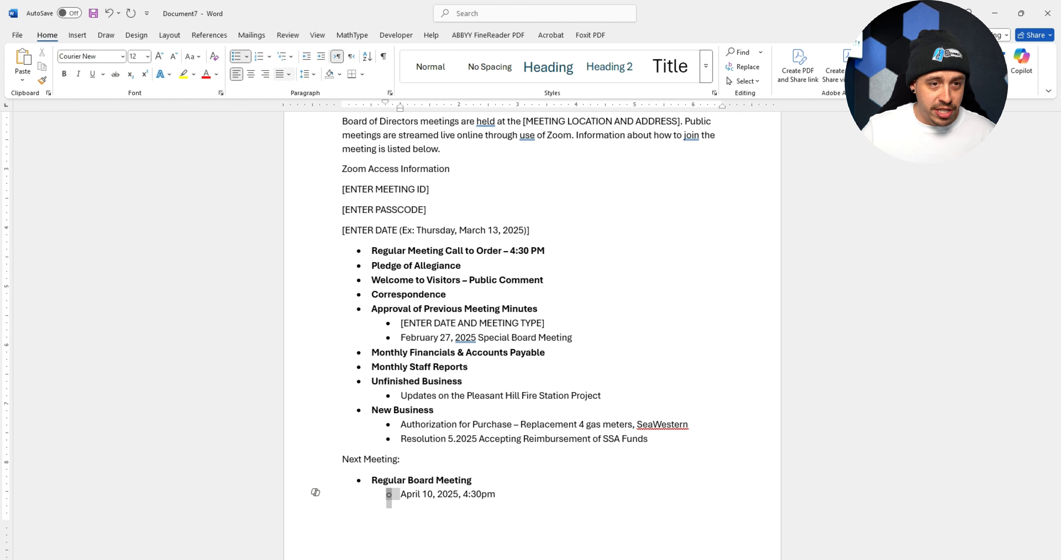
click(401, 458)
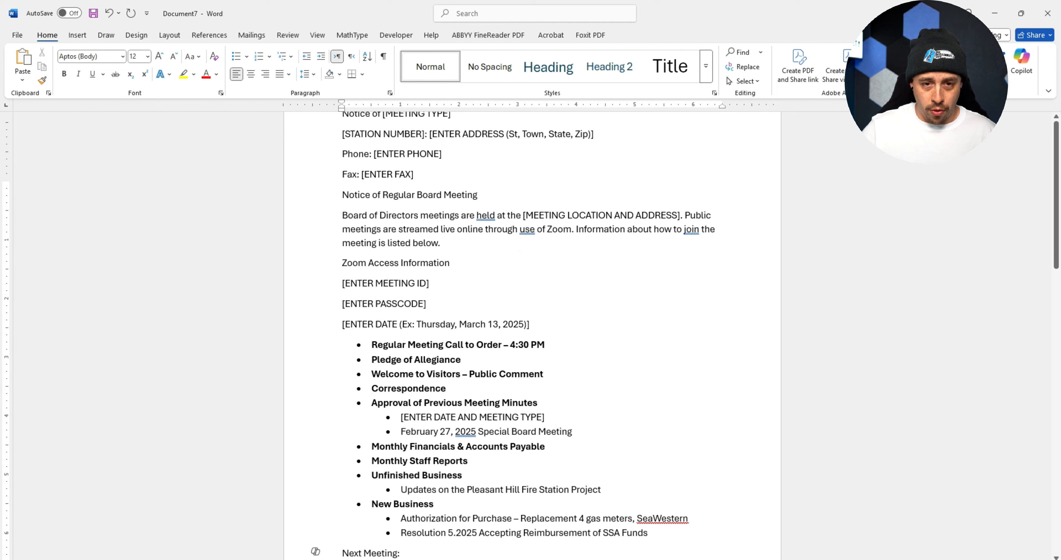
Remove the empty paragraph below the April 10, 2025 line at the end of the document.
scroll(532, 329, up, 2)
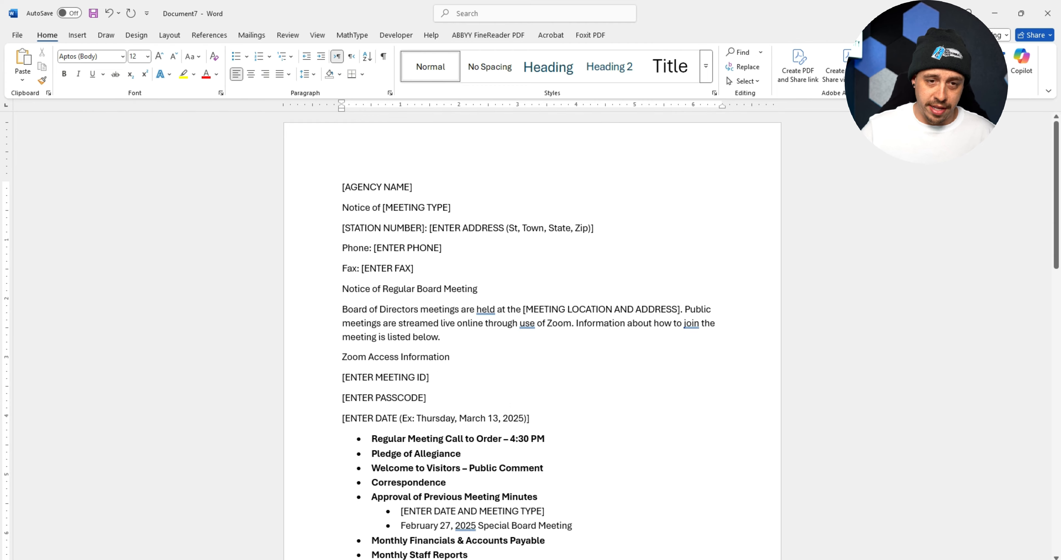
scroll(532, 329, down, 10)
scroll(532, 330, up, 8)
scroll(532, 329, down, 8)
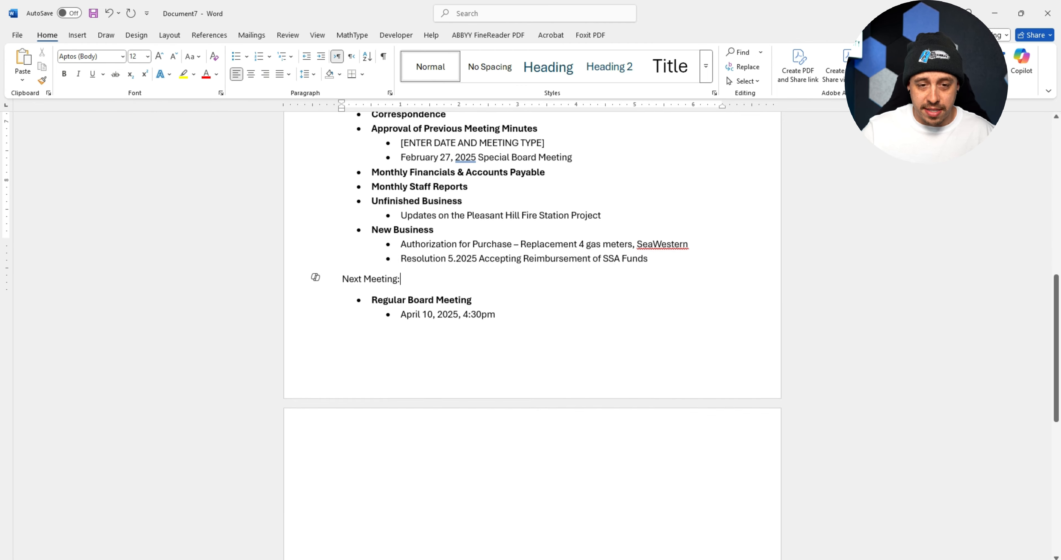
click(342, 370)
key(BackSpace)
scroll(532, 329, up, 10)
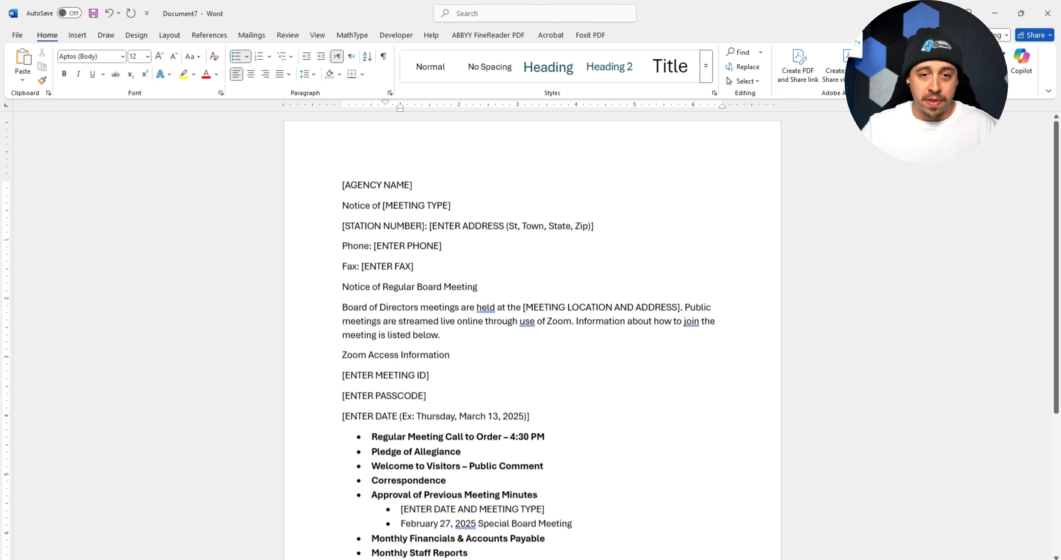
Make the Notice of [MEETING TYPE] line bold.
click(404, 186)
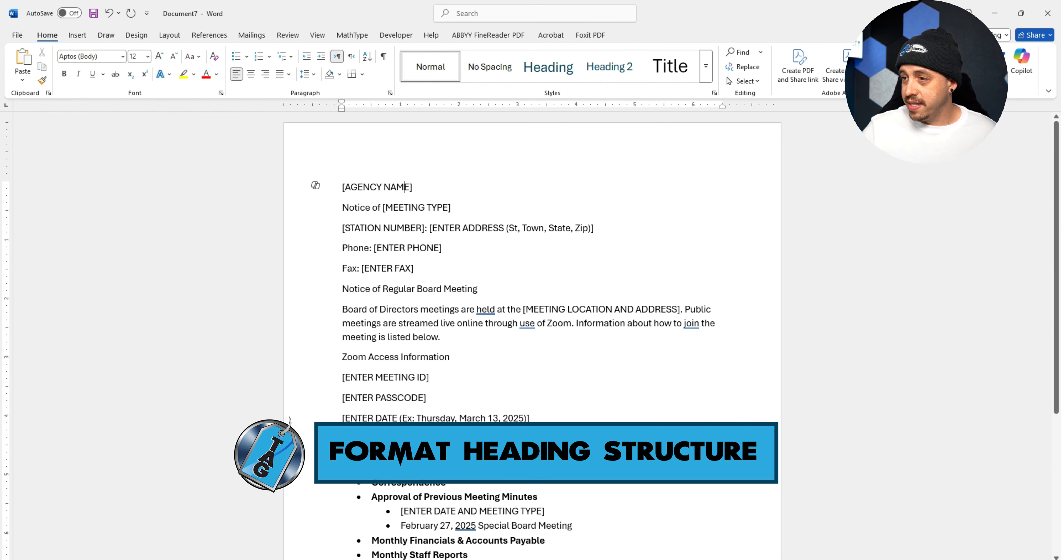
triple_click(393, 187)
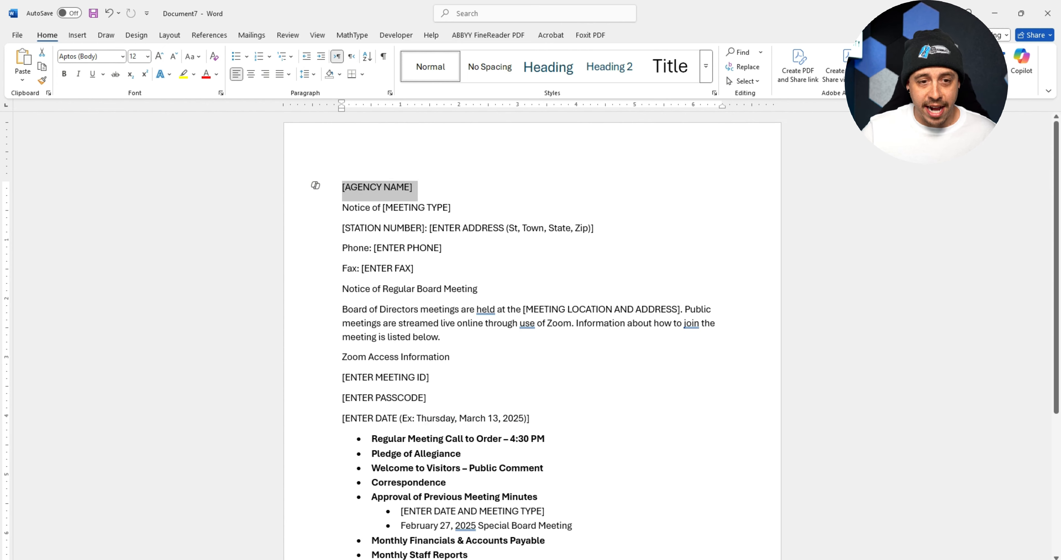
click(405, 208)
drag(452, 207, 341, 208)
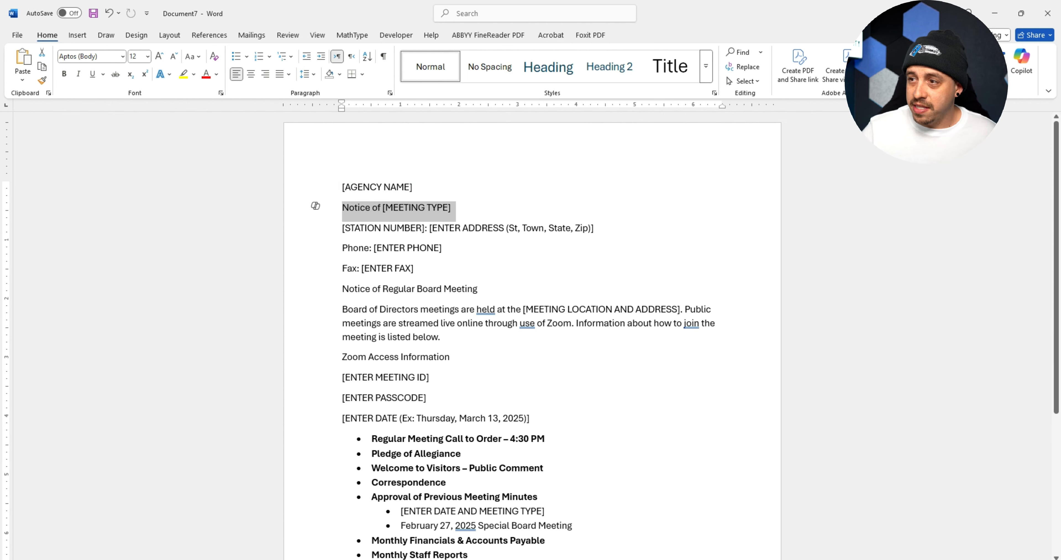
click(64, 74)
Set the whole document's font to Calibri and update the Heading 1 style to match the Notice of [MEETING TYPE] line.
key(ctrl+a)
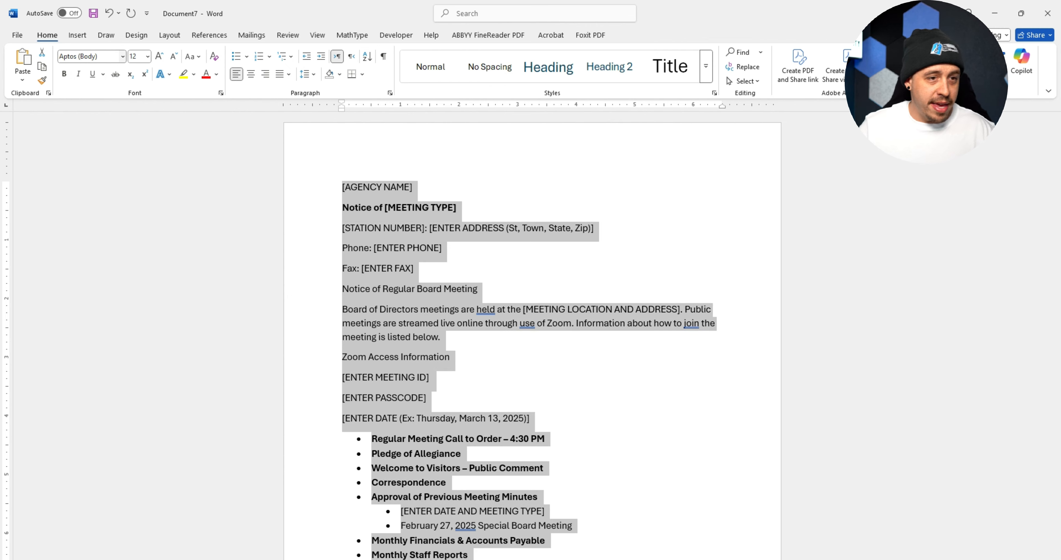
click(122, 56)
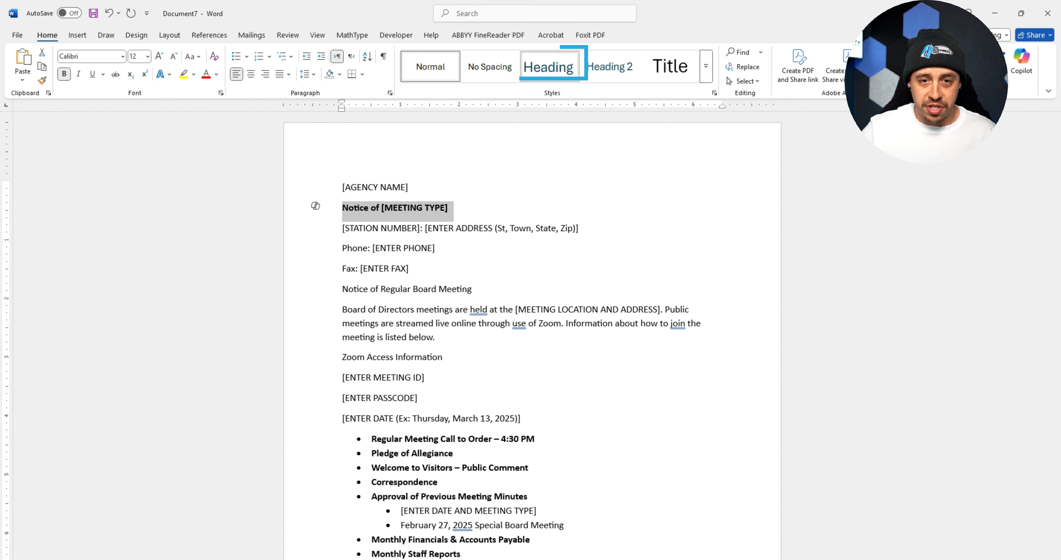
right_click(551, 67)
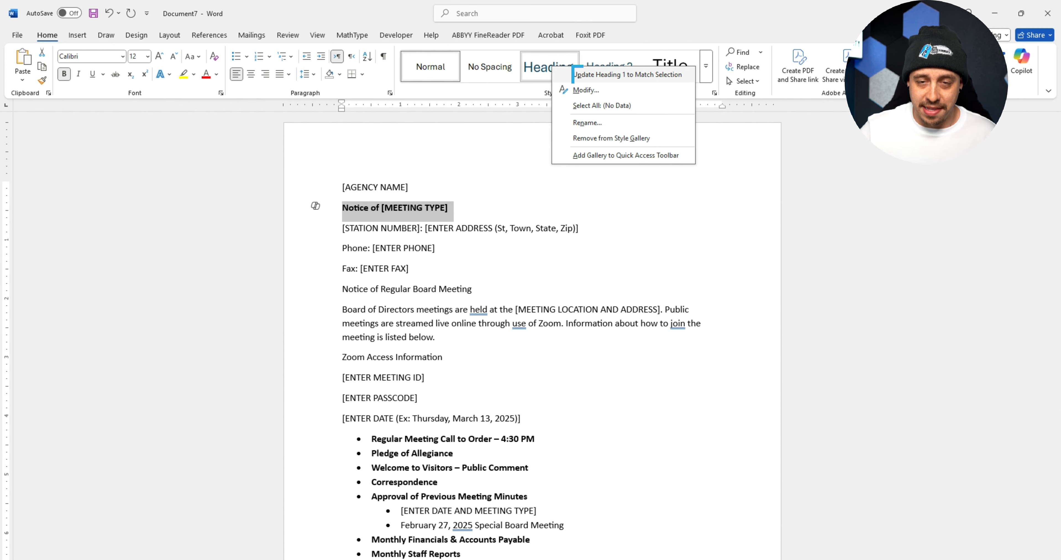
click(597, 75)
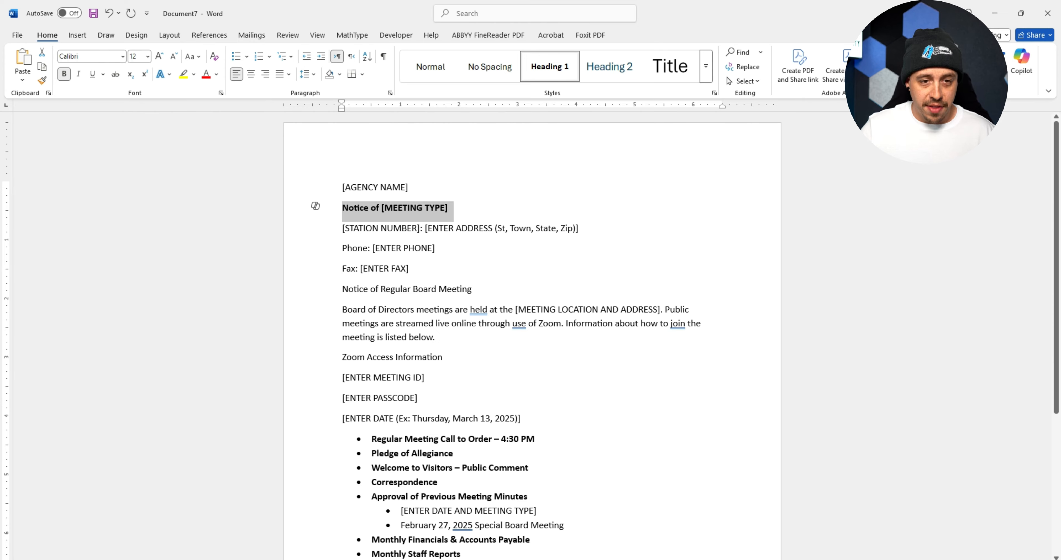
Show the document's heading outline beside the page and clear the search text in it.
key(ctrl+f)
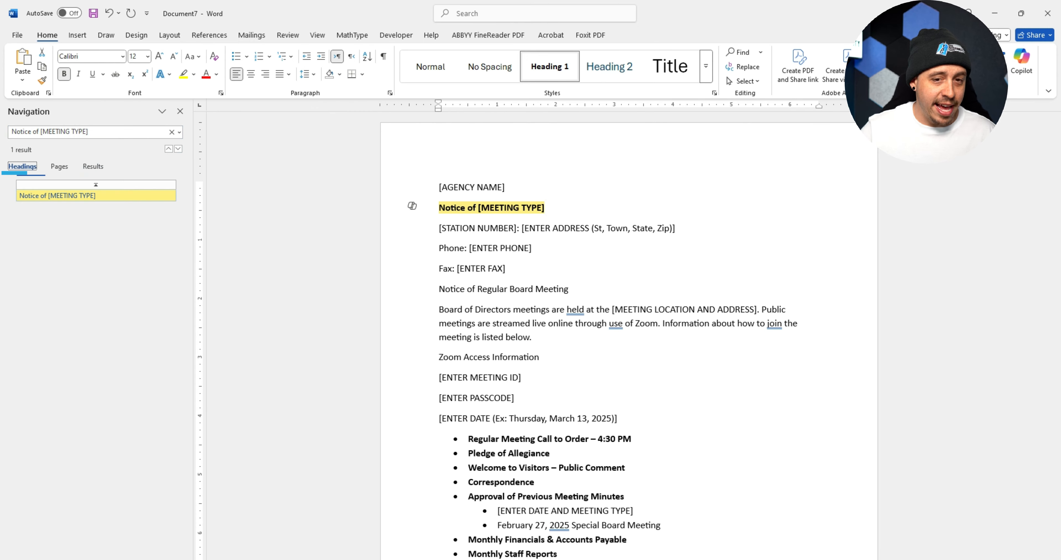
click(506, 187)
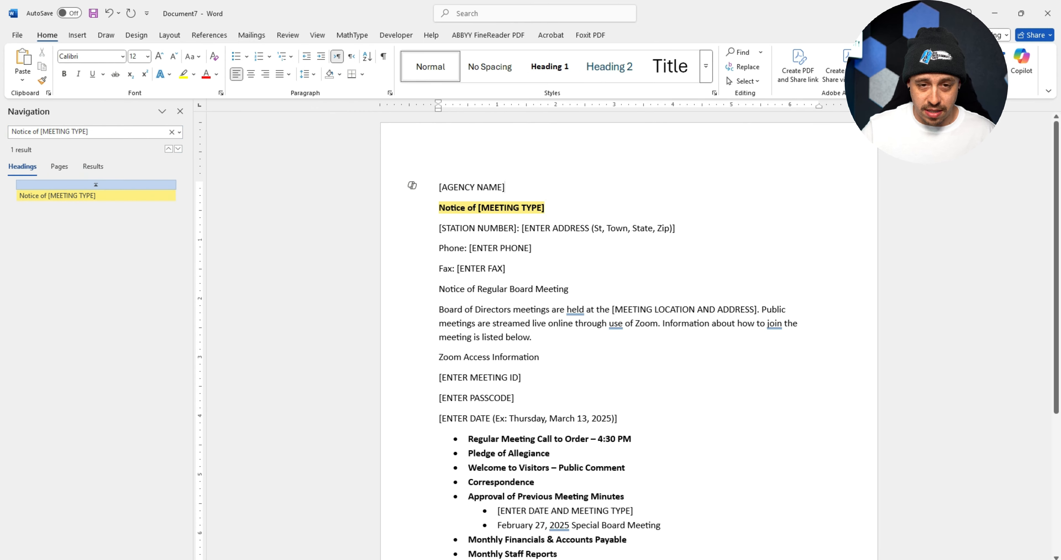
click(486, 268)
click(511, 207)
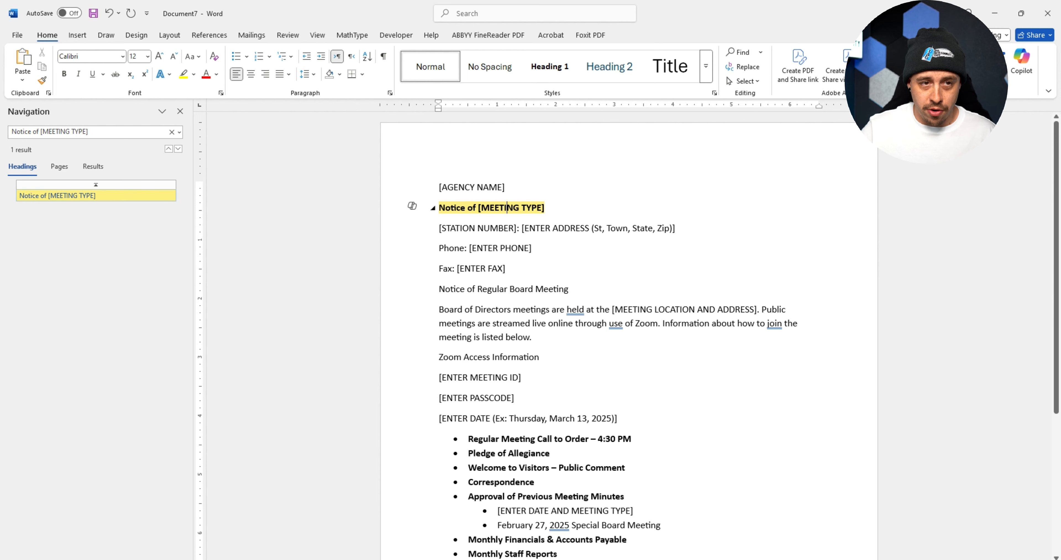
click(575, 309)
click(511, 208)
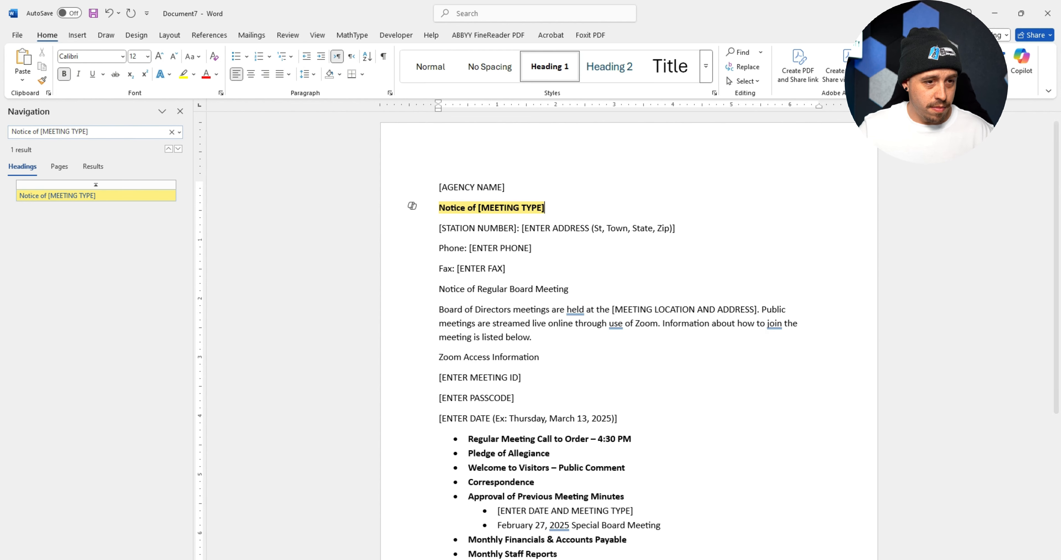
click(171, 132)
click(568, 289)
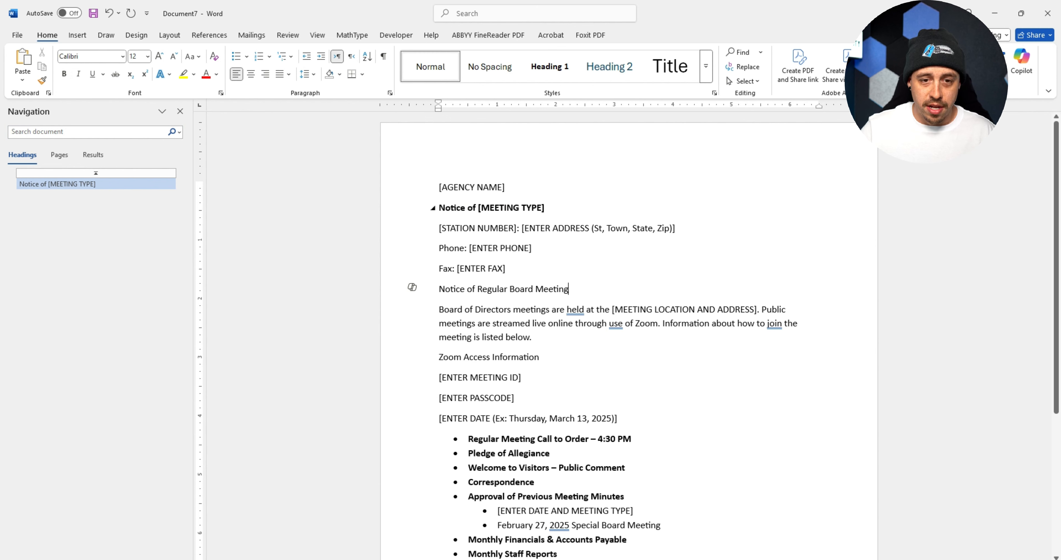
Format the [AGENCY NAME] line as 14 pt, centered and bold.
click(489, 187)
triple_click(489, 188)
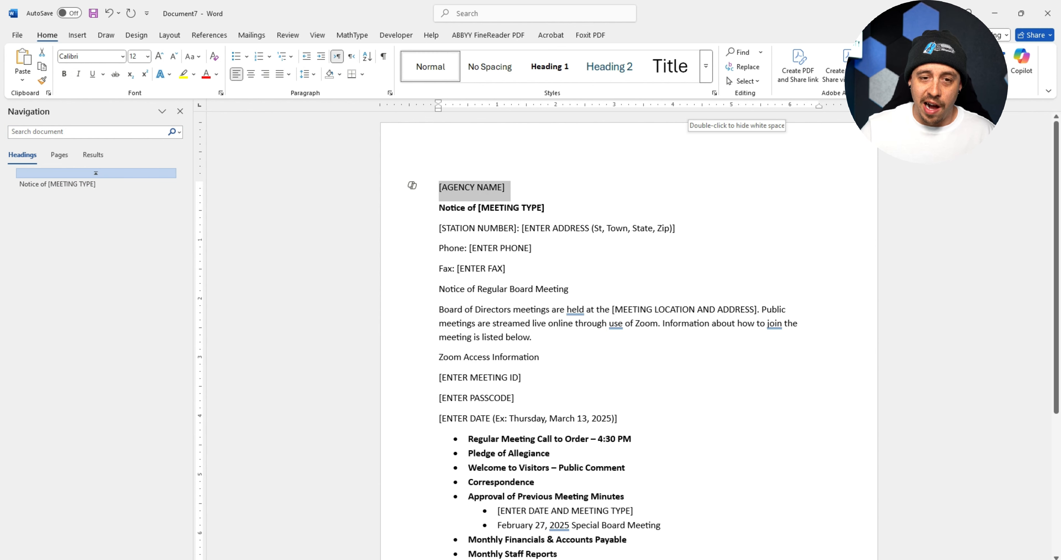
right_click(678, 71)
key(Escape)
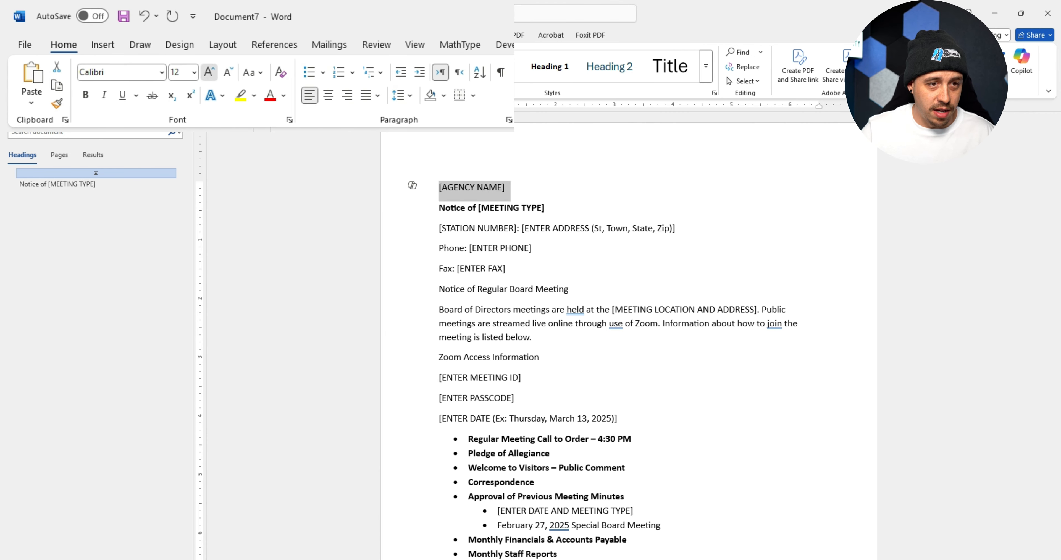
click(209, 72)
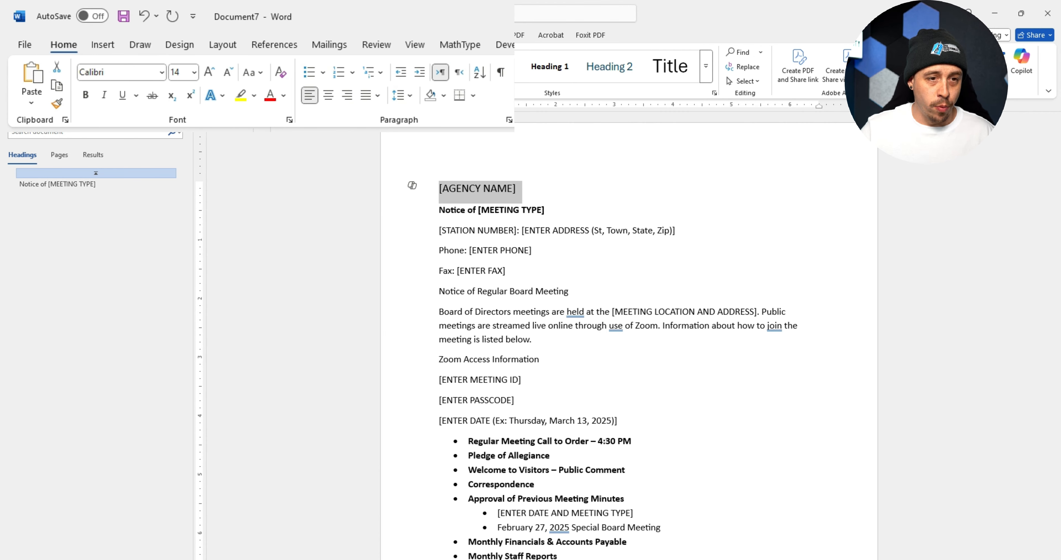
click(328, 95)
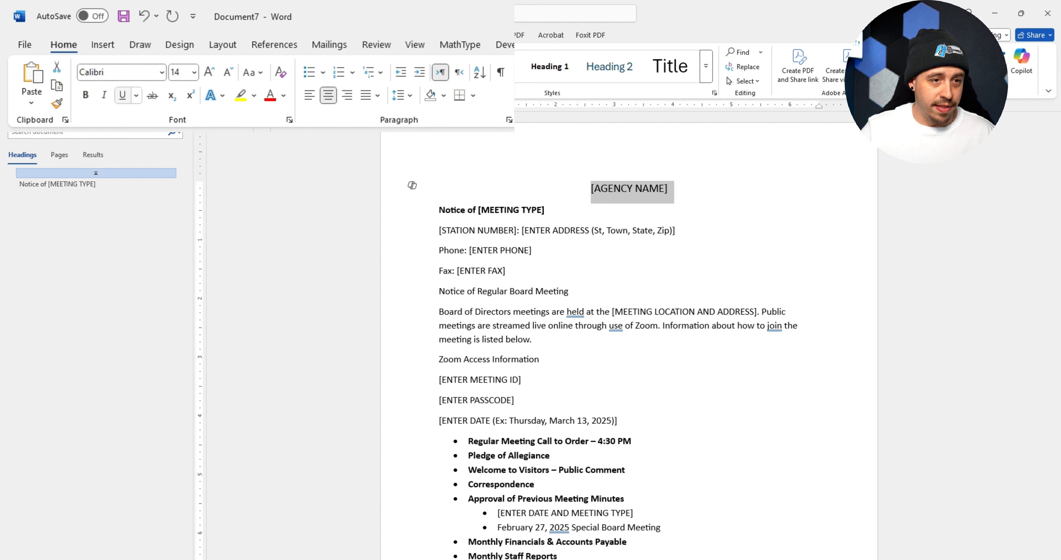
click(86, 95)
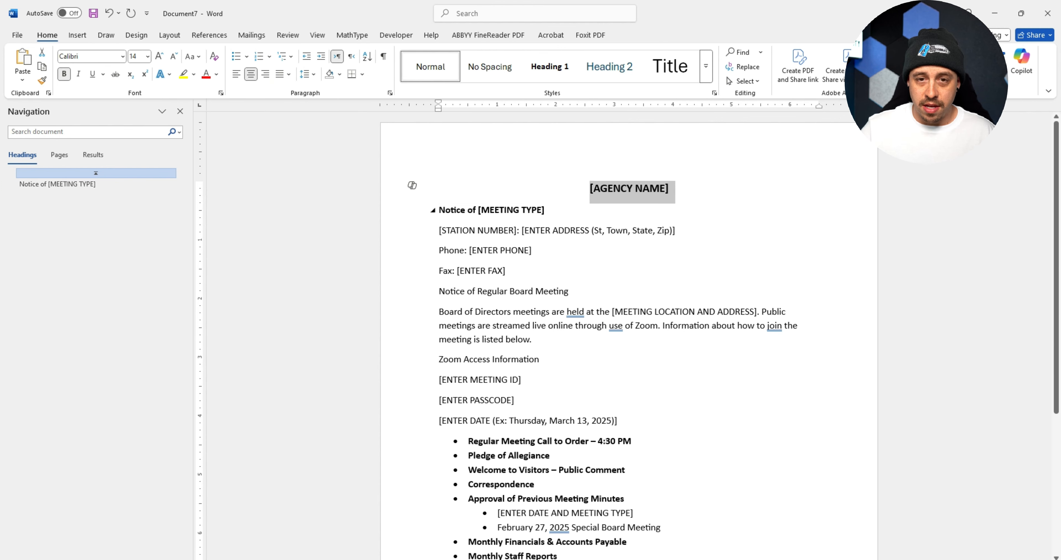
Update the Title style to match the formatted [AGENCY NAME] line.
right_click(677, 56)
click(743, 63)
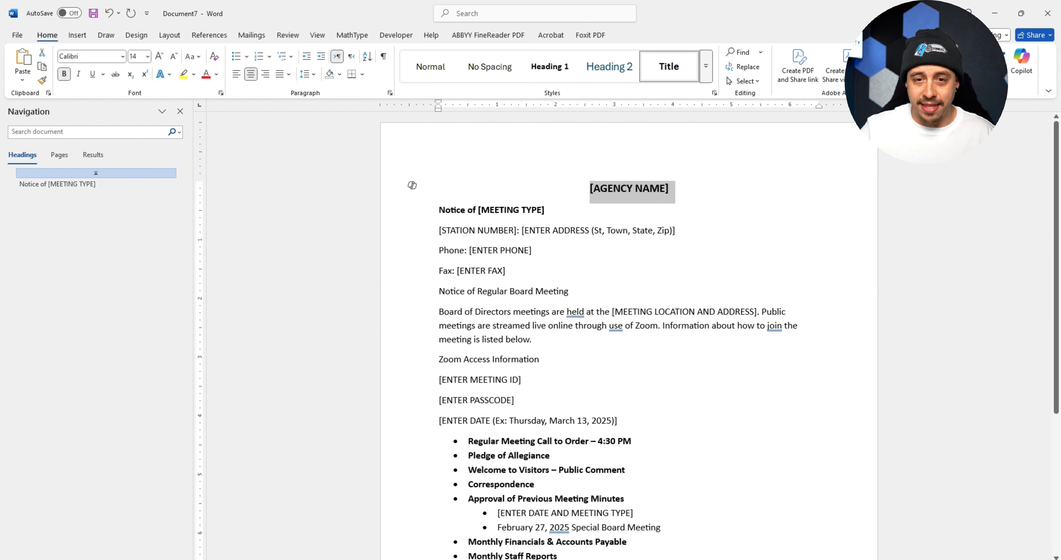
click(520, 209)
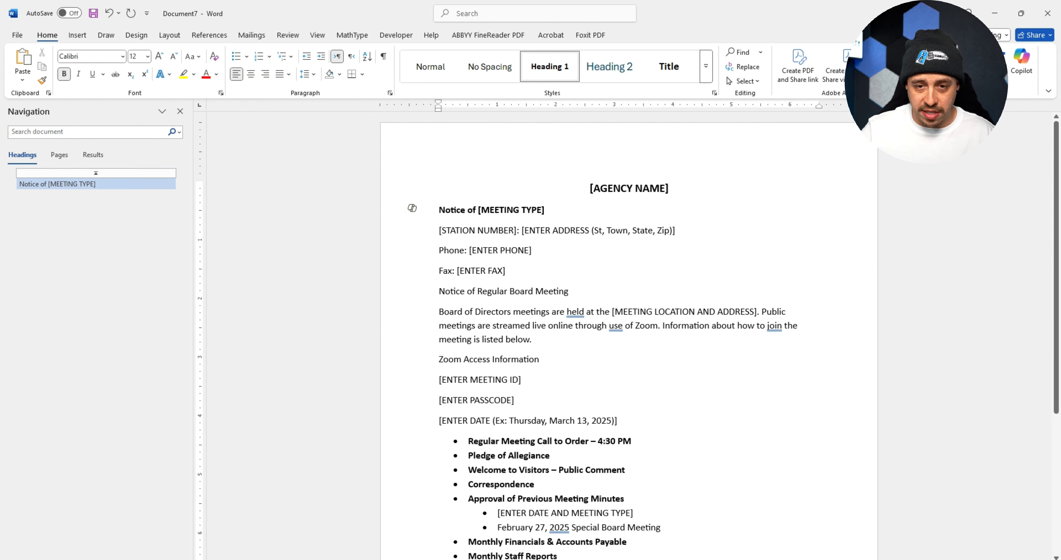
Make the Notice of Regular Board Meeting line bold at 11 pt and update the Heading 2 style to match it.
click(498, 230)
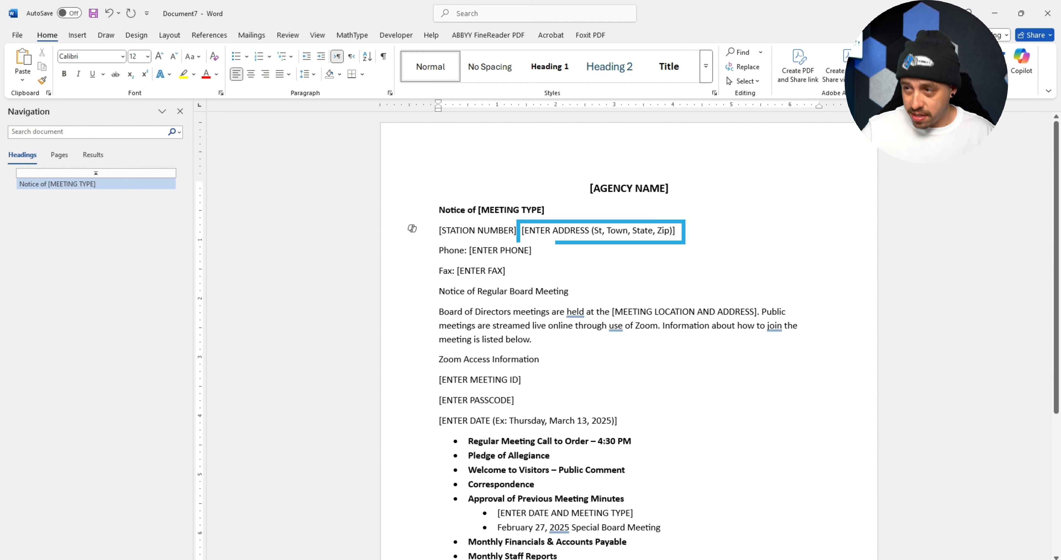
click(482, 291)
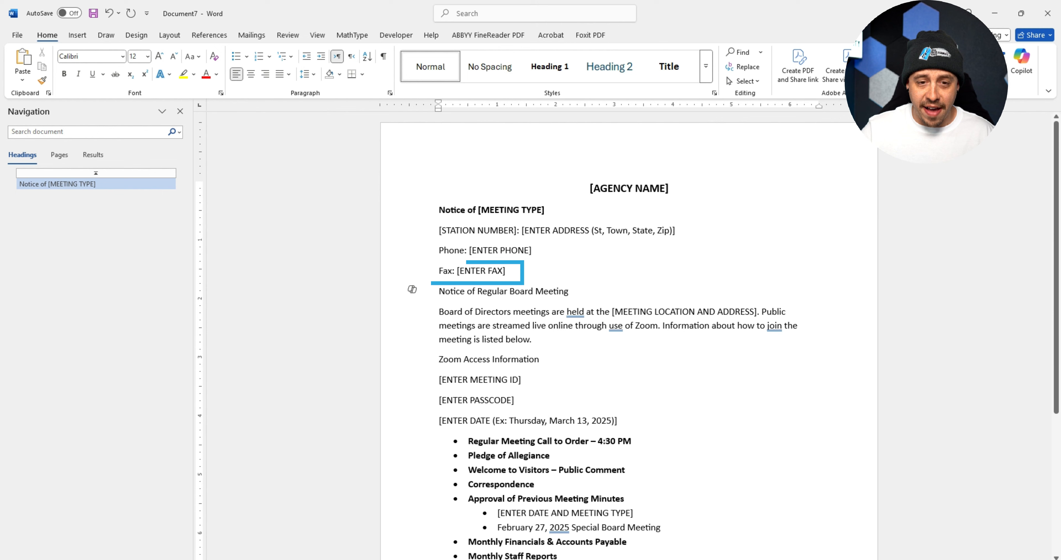
triple_click(482, 291)
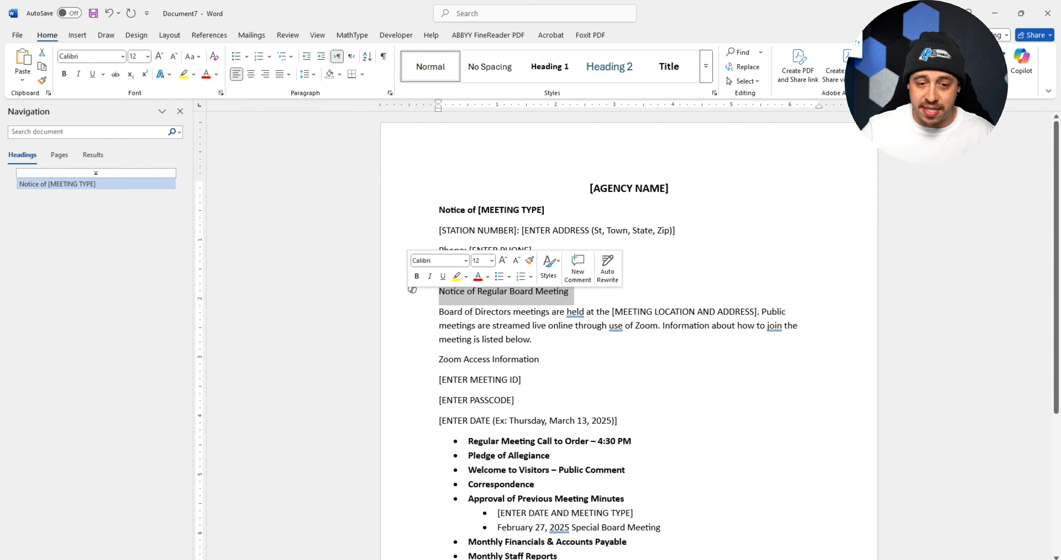
click(64, 74)
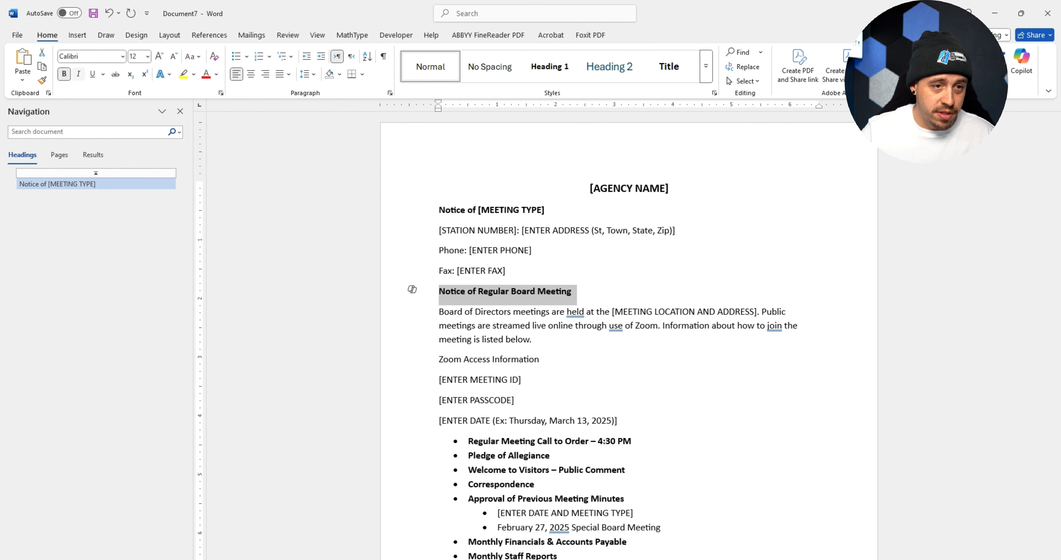
click(148, 56)
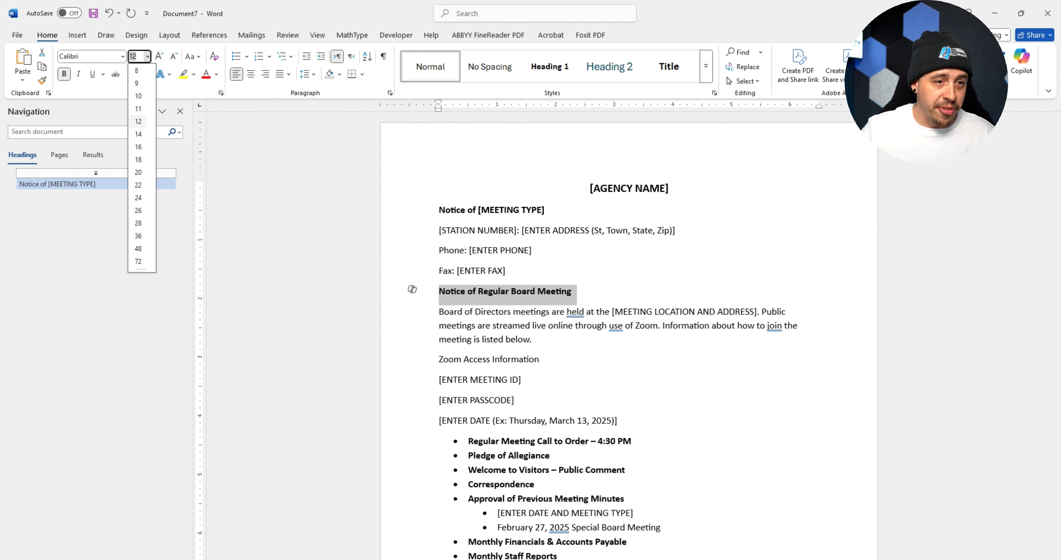
click(136, 112)
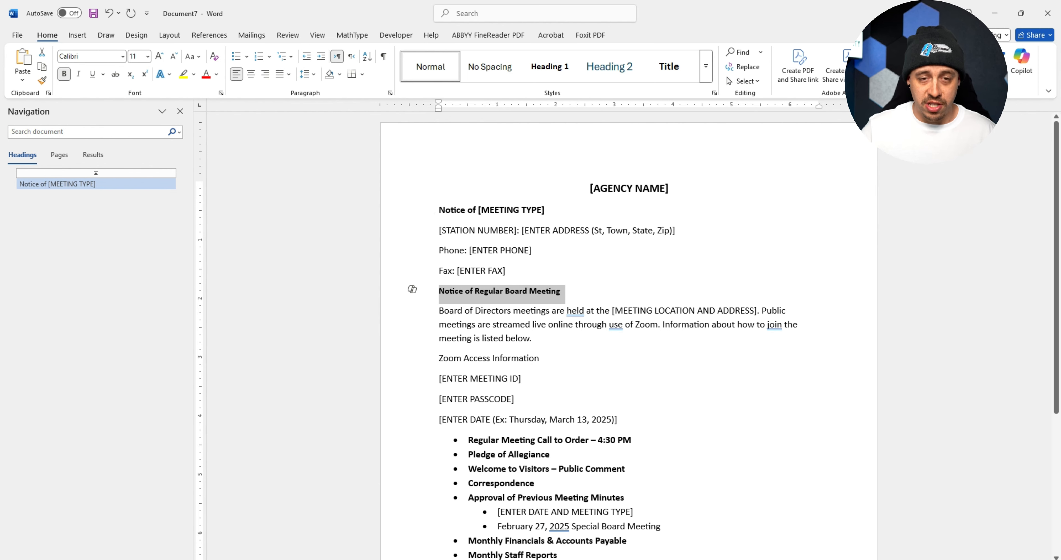
right_click(609, 66)
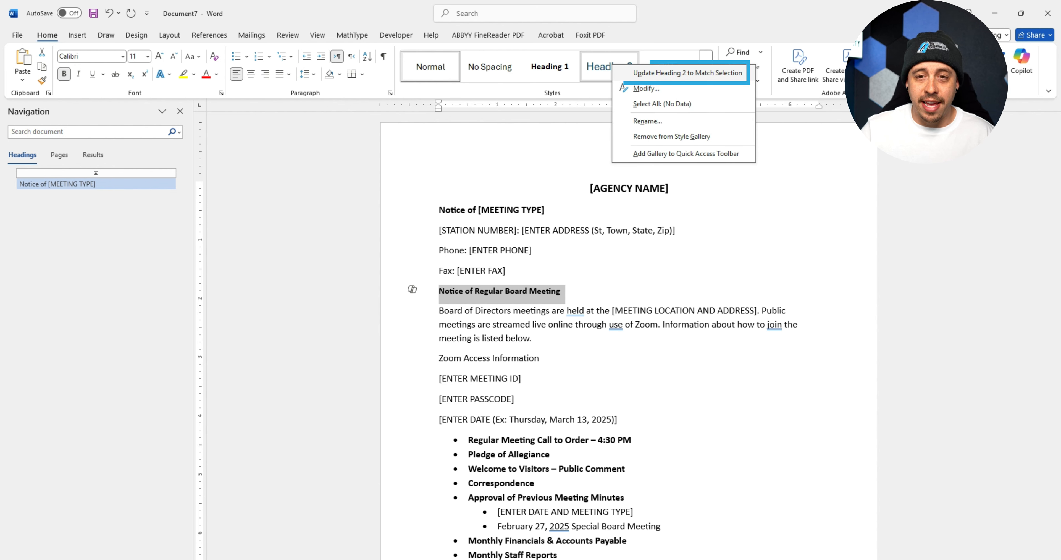
click(659, 73)
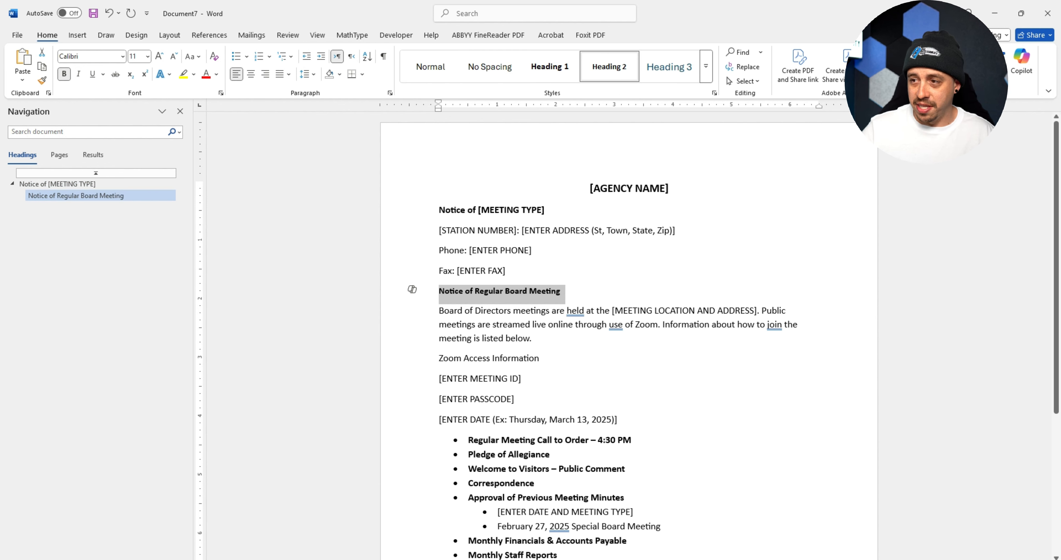
Apply the Heading 2 style to the Zoom Access Information line and the [ENTER DATE] line.
click(507, 357)
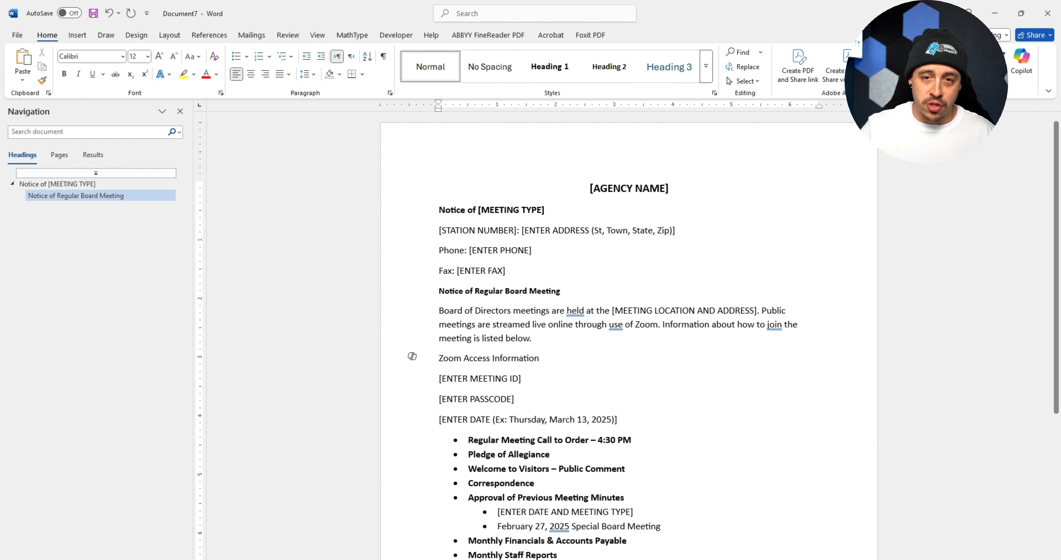
key(ctrl+alt+2)
scroll(629, 330, down, 3)
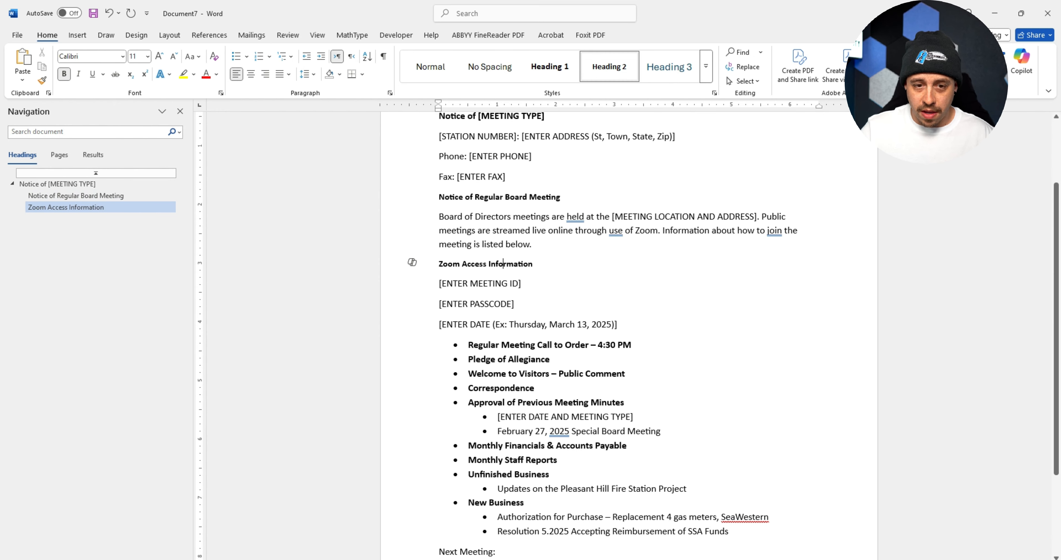
click(505, 325)
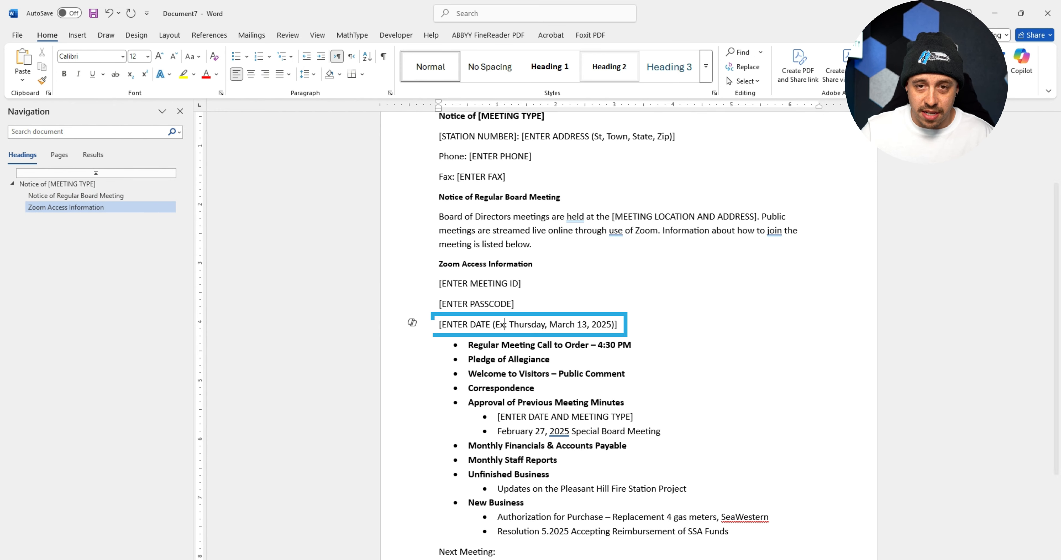
click(609, 66)
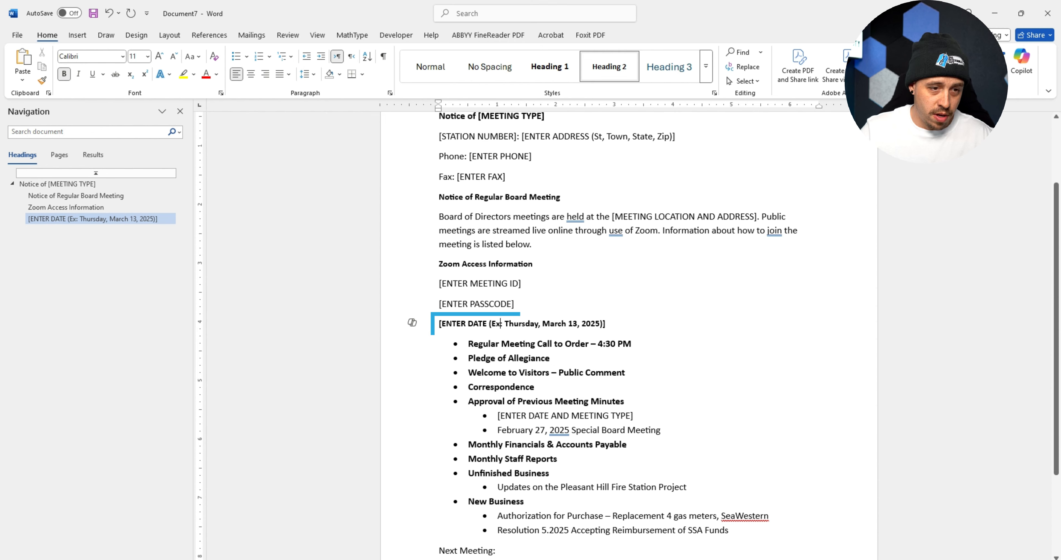
Set the agenda bullets and the next-meeting bullets to 10 pt, and apply Heading 2 to the Next Meeting line.
scroll(628, 330, down, 3)
click(495, 249)
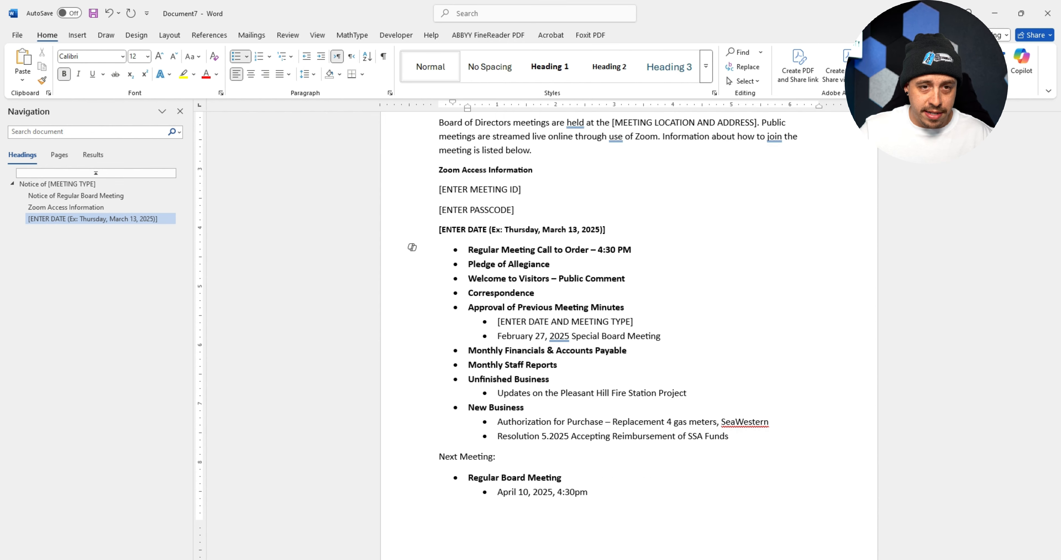
drag(412, 247, 411, 433)
click(147, 56)
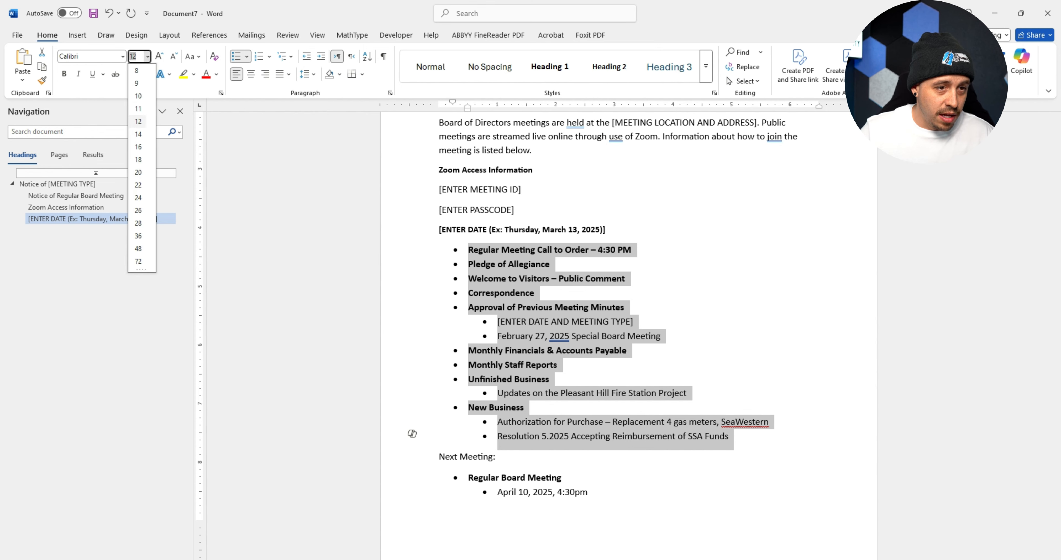
click(138, 96)
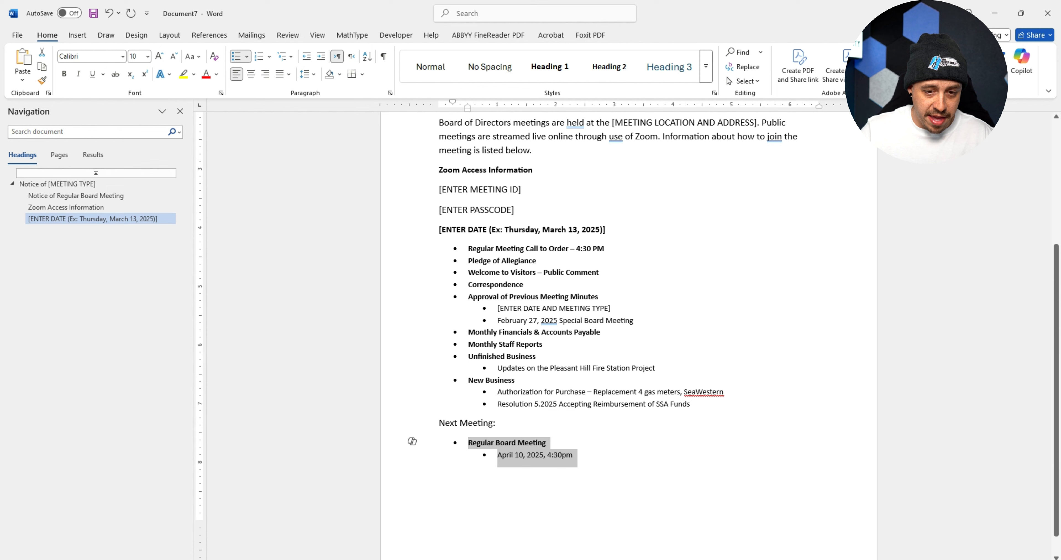
click(490, 423)
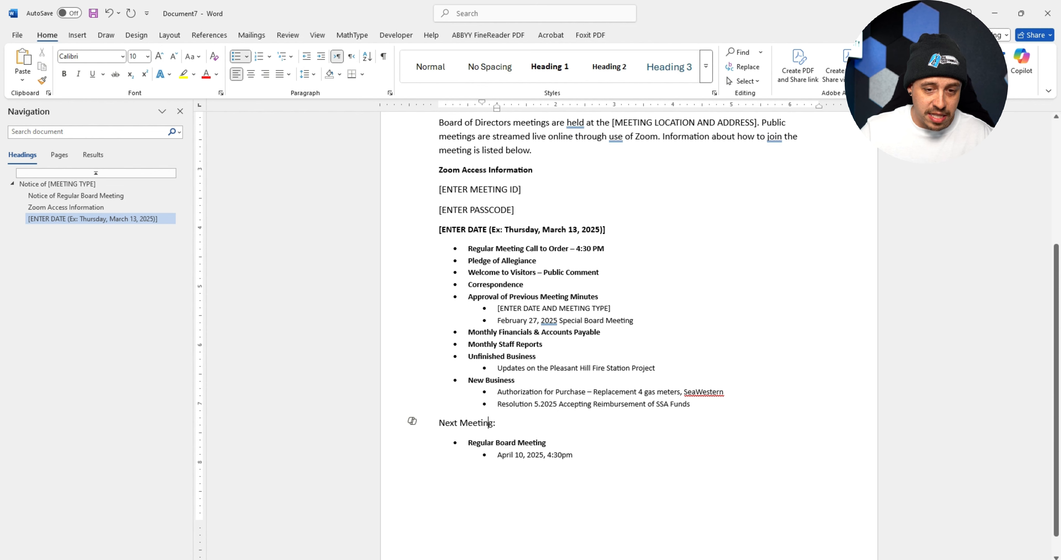
click(609, 67)
Set the Board of Directors meetings paragraph to 10 pt and update the Normal style to match it.
scroll(618, 329, up, 3)
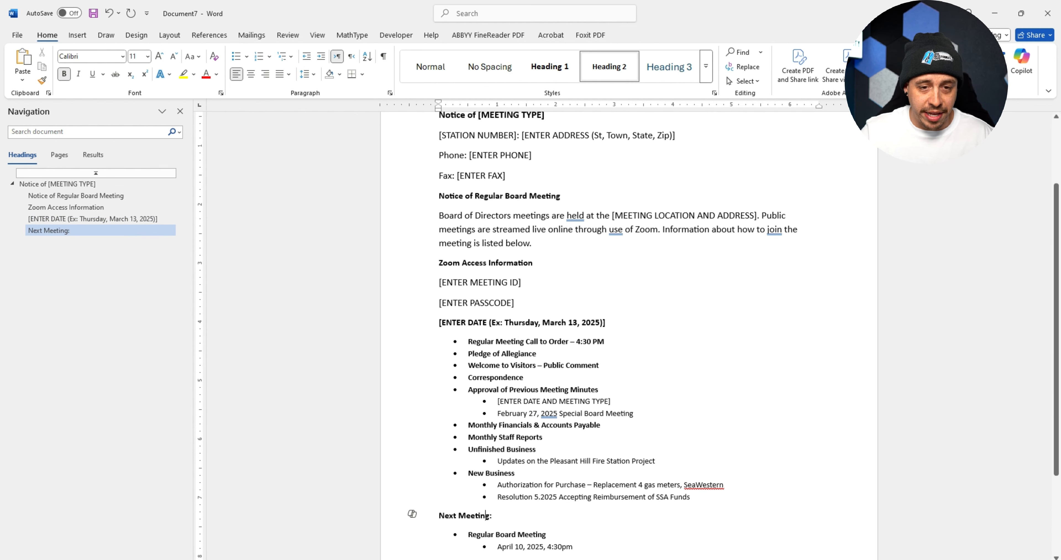
triple_click(618, 230)
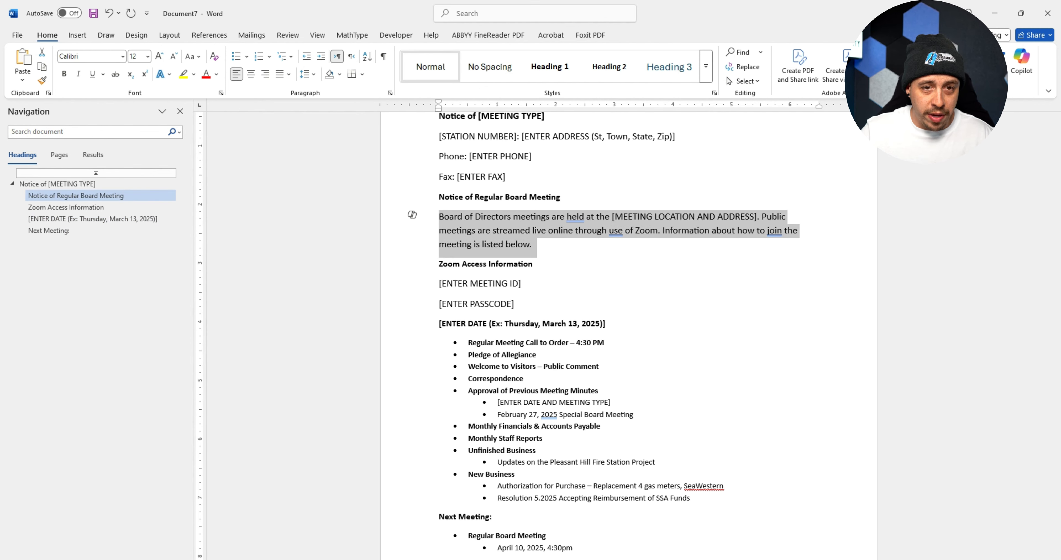
right_click(451, 60)
click(503, 70)
click(147, 57)
click(138, 95)
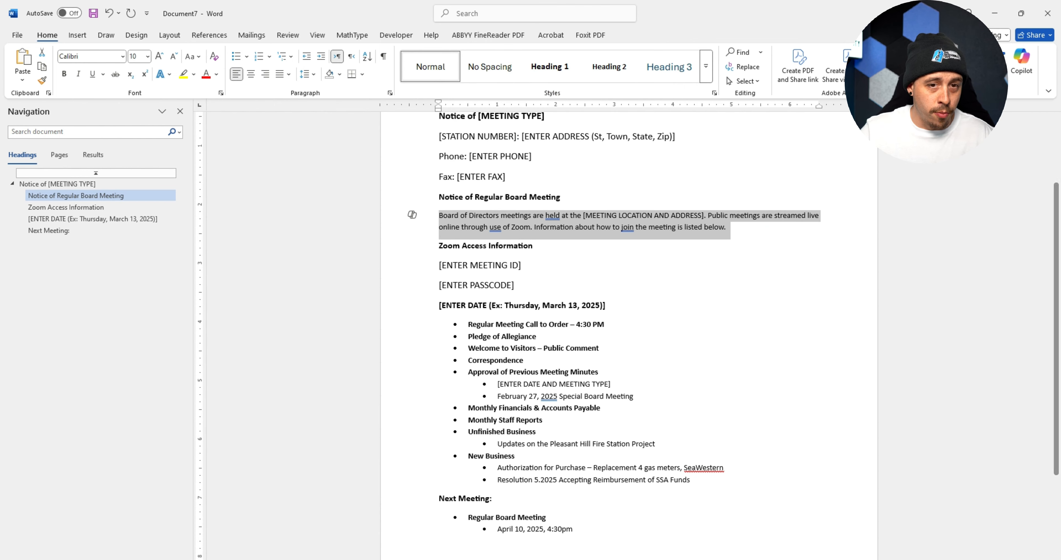
right_click(430, 66)
click(486, 86)
Enlarge the Notice of [MEETING TYPE] line to 12 pt and update the Heading 1 style to match it.
scroll(618, 288, up, 3)
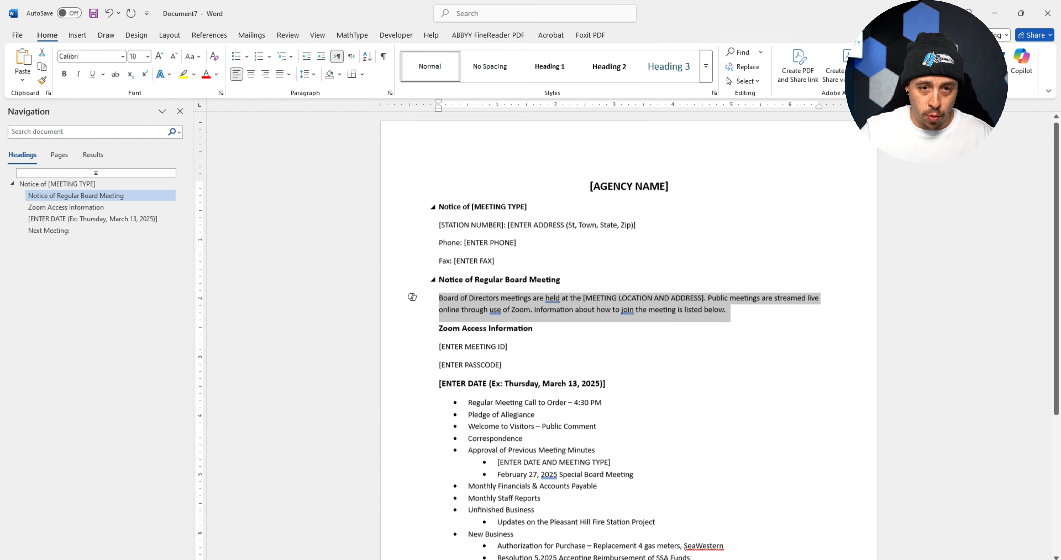
click(518, 245)
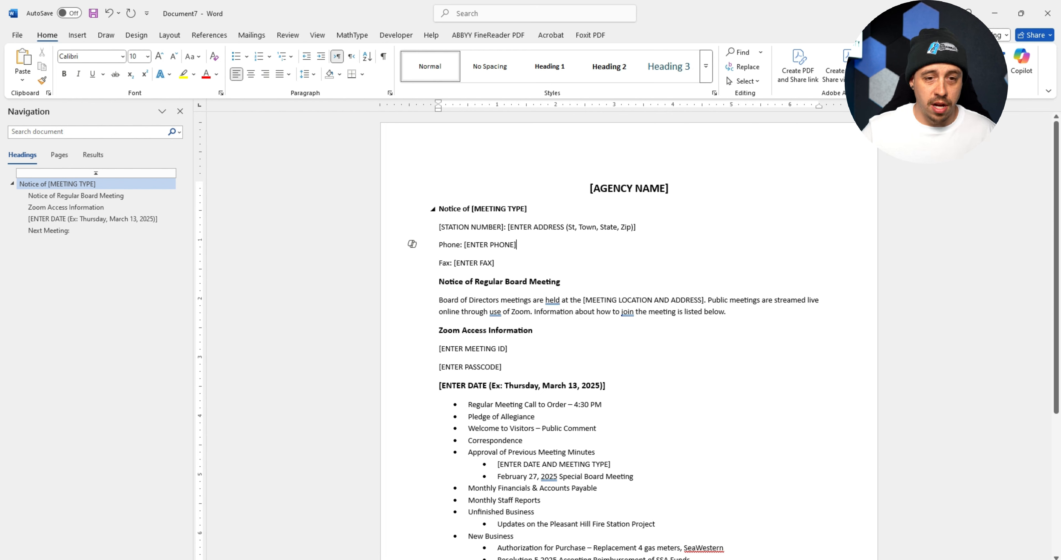
click(424, 209)
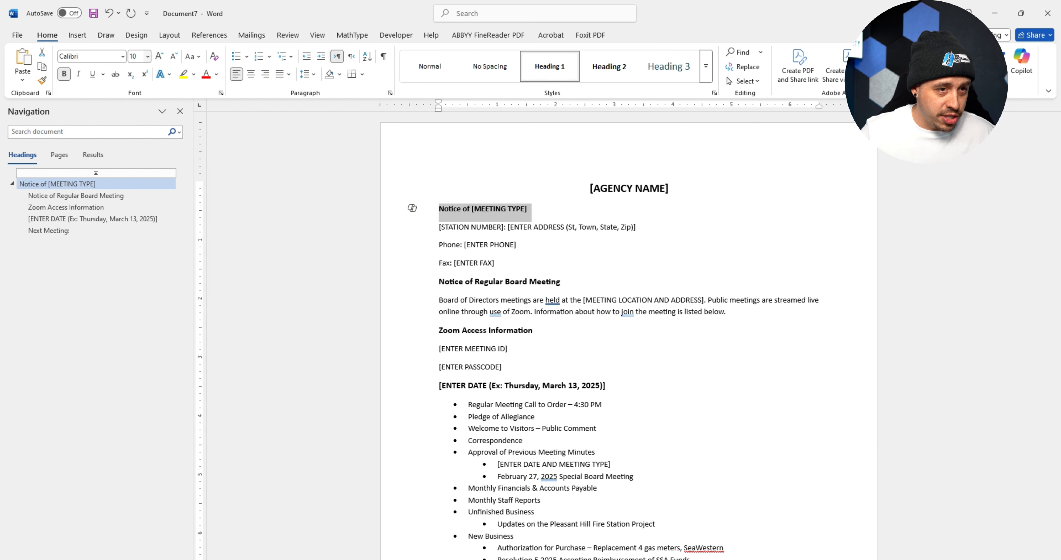
click(159, 56)
click(159, 56)
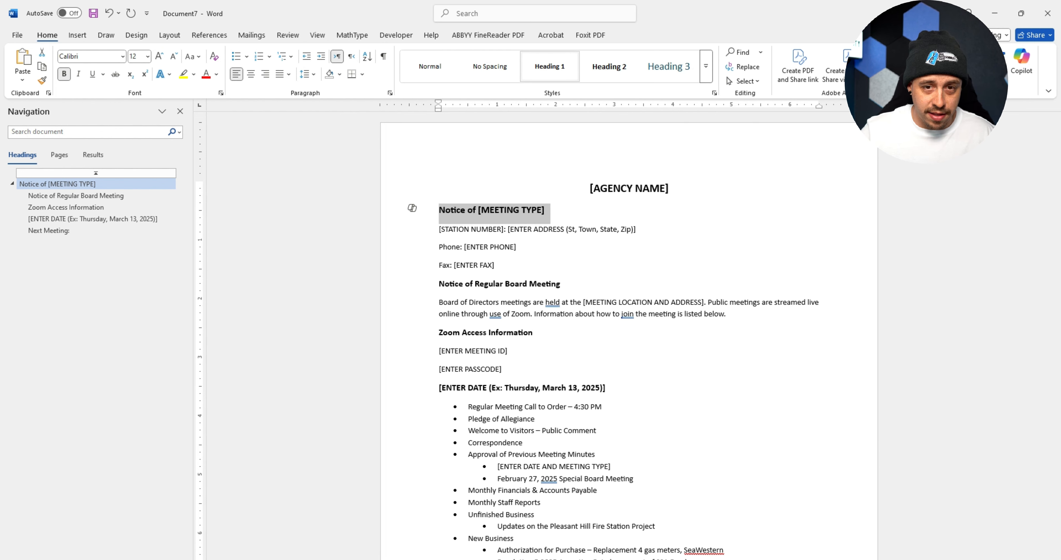
right_click(552, 68)
click(630, 81)
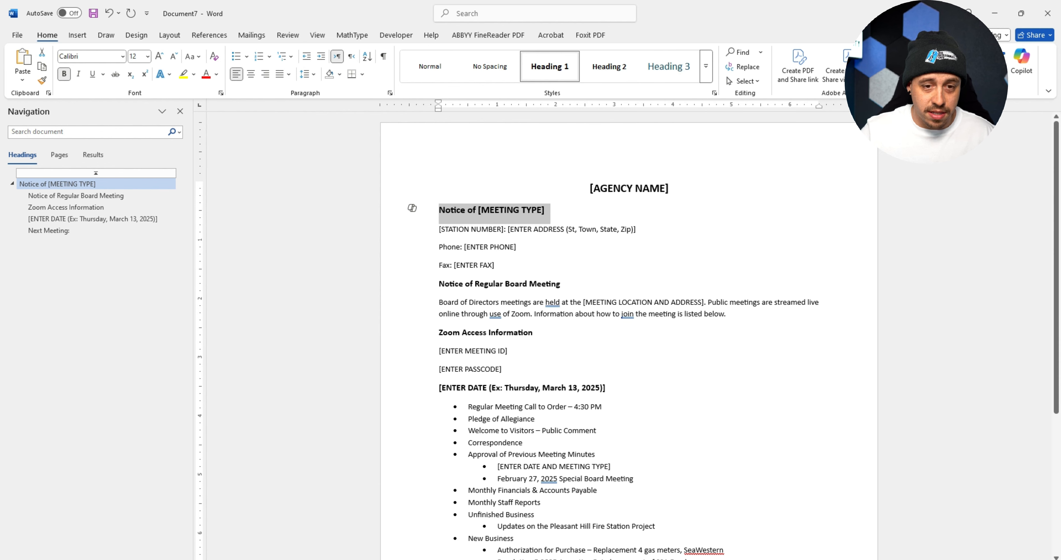
Check the applied styles on the address line, the Heading 2 lines and the rest of the agenda.
click(544, 230)
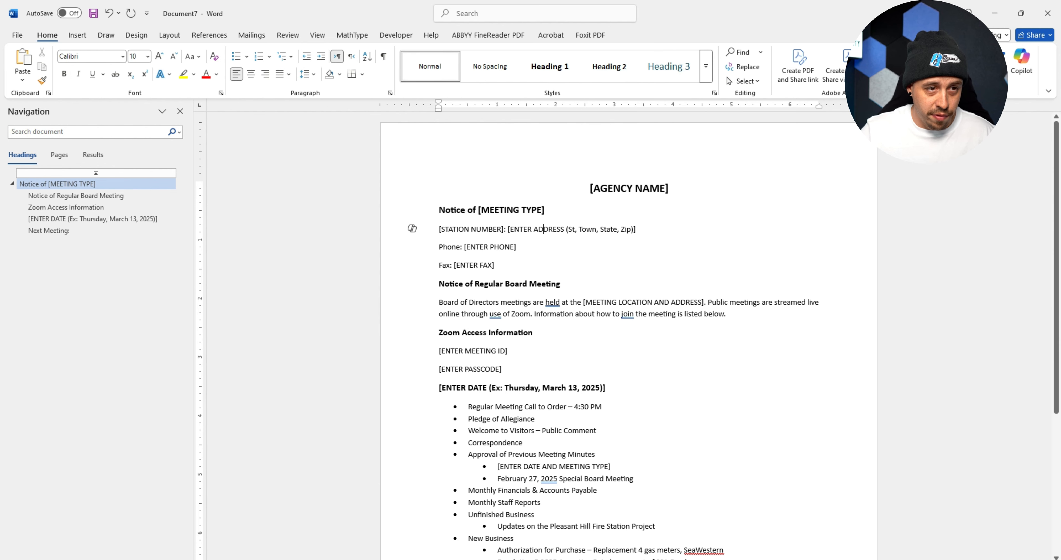
click(484, 283)
click(479, 332)
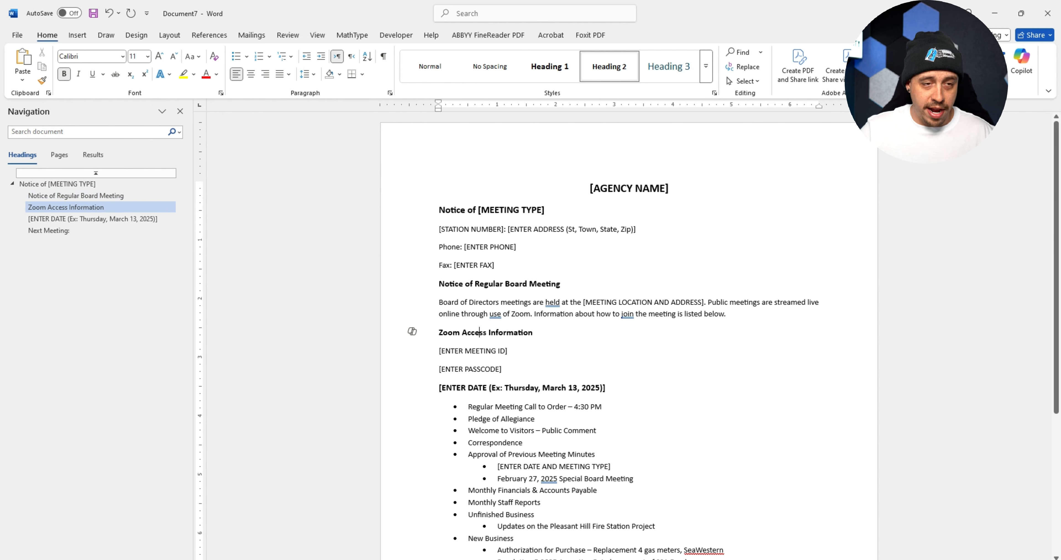
click(511, 387)
scroll(511, 387, down, 3)
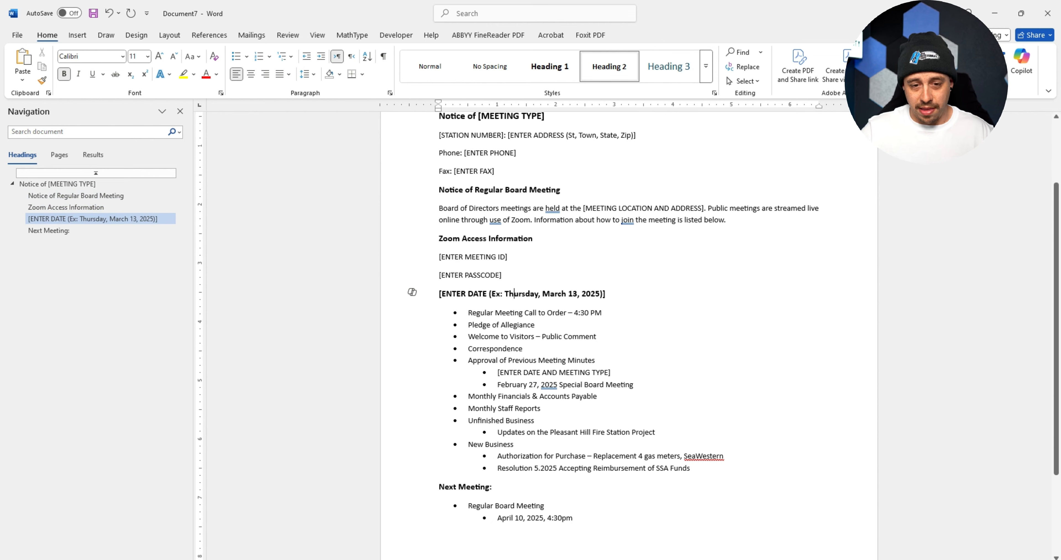
scroll(511, 388, down, 4)
scroll(511, 387, up, 7)
Review the bracketed placeholders from the meeting type and phone lines down to the agenda's date and meeting type entry.
click(562, 283)
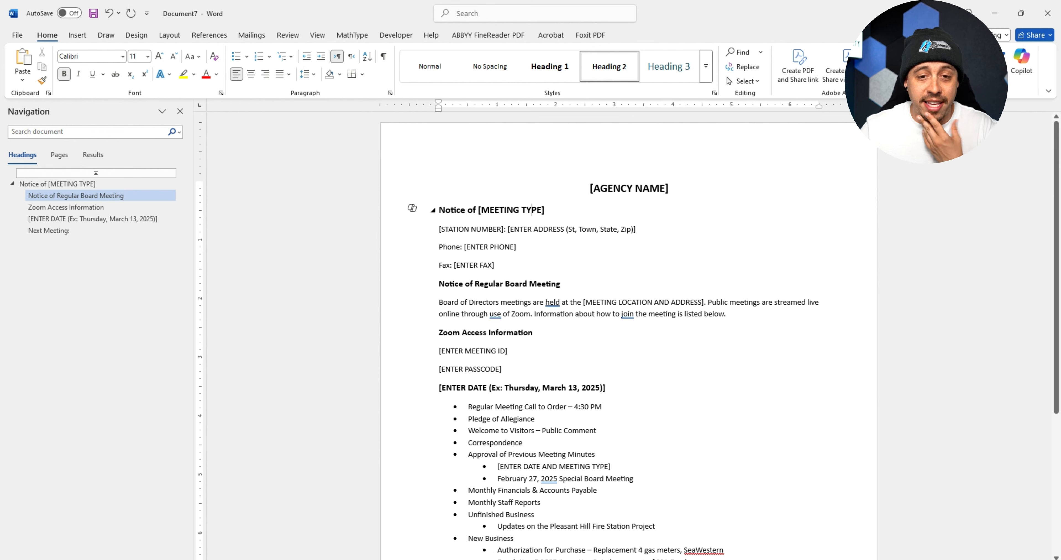
click(531, 210)
drag(543, 210, 482, 210)
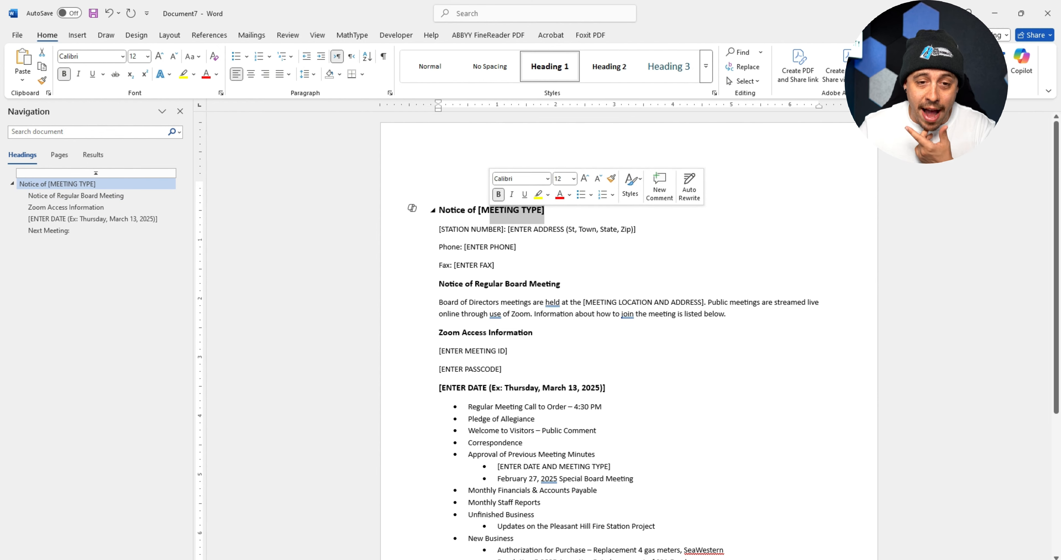
click(515, 246)
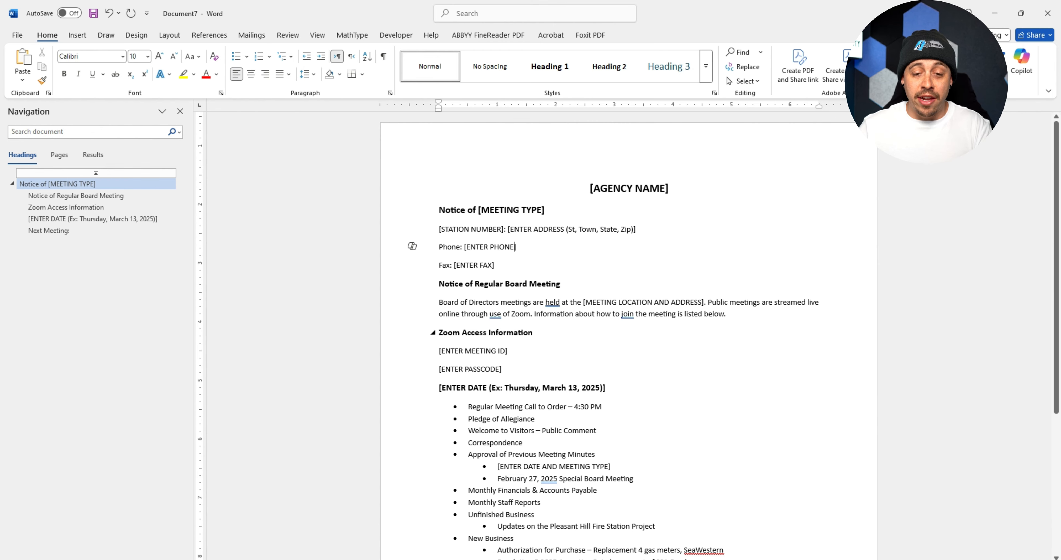
scroll(552, 341, down, 3)
click(566, 372)
scroll(551, 329, down, 3)
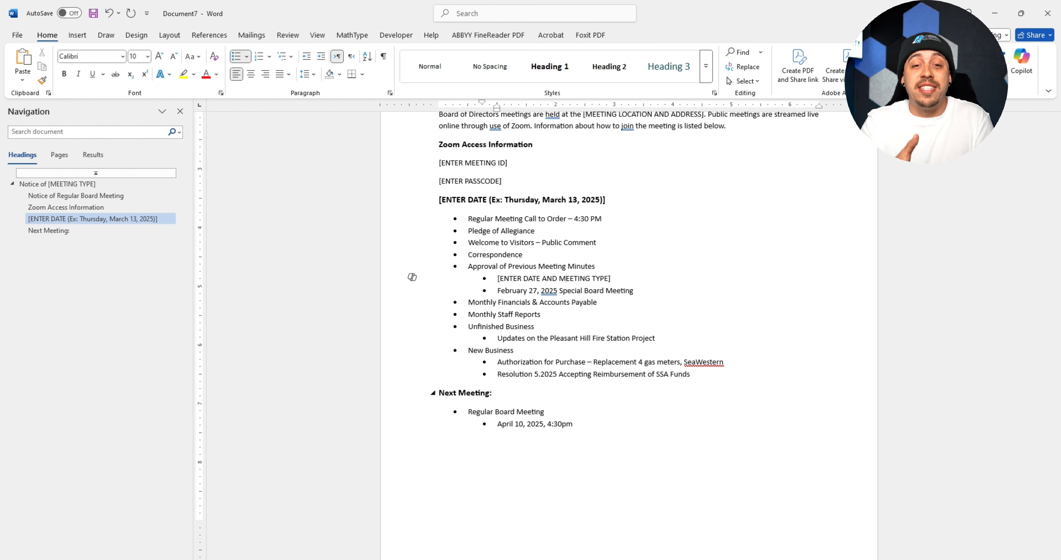
scroll(628, 330, up, 6)
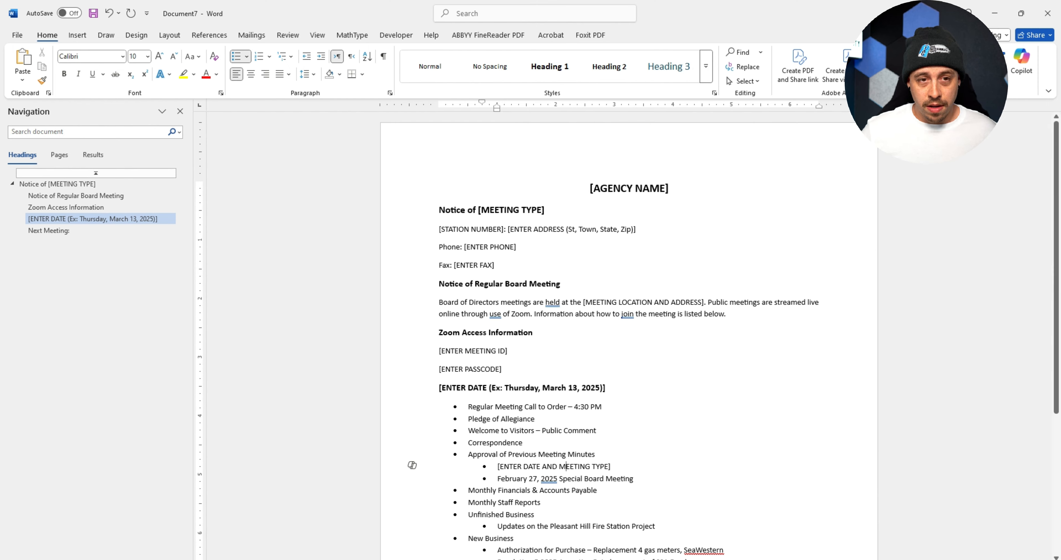
Open the document's advanced properties where its metadata is entered.
click(16, 35)
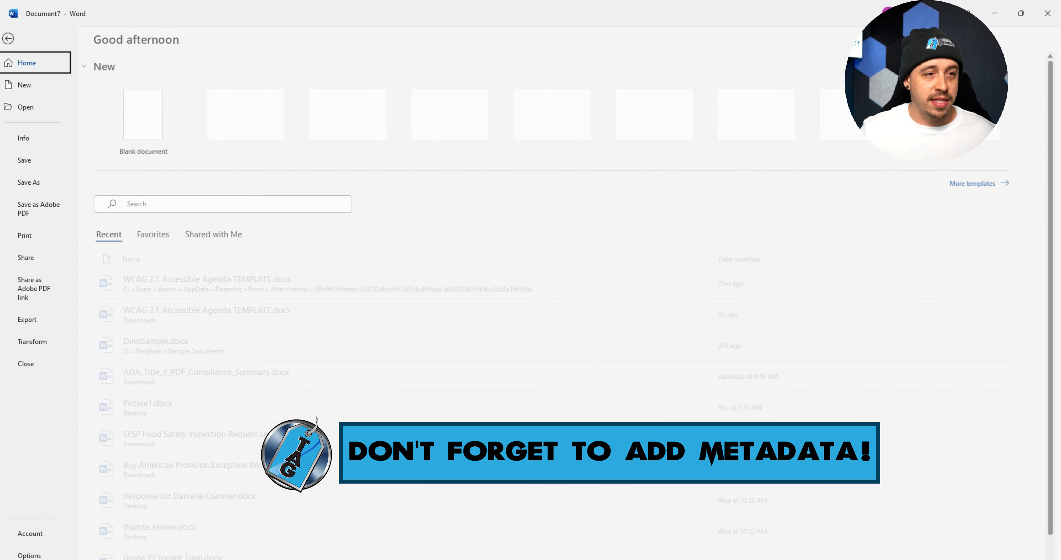
click(29, 139)
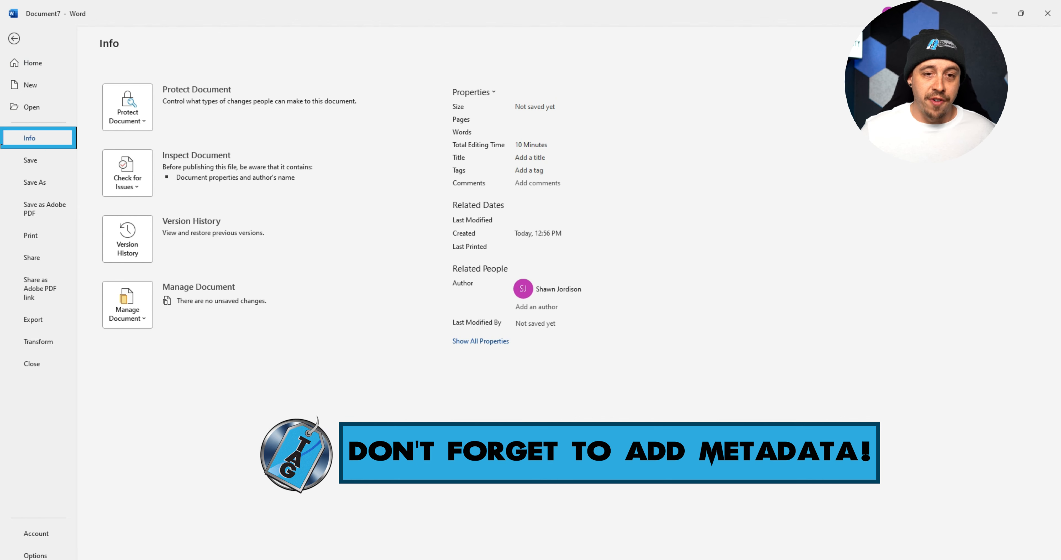
click(473, 93)
click(504, 109)
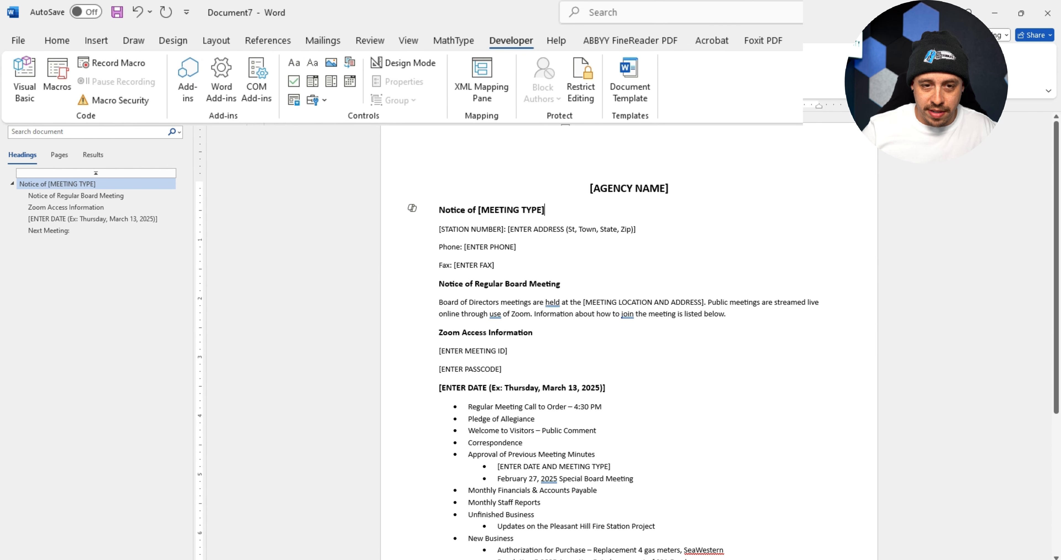
Wrap the [STATION NUMBER]: placeholder in a rich text content control.
drag(506, 229, 439, 229)
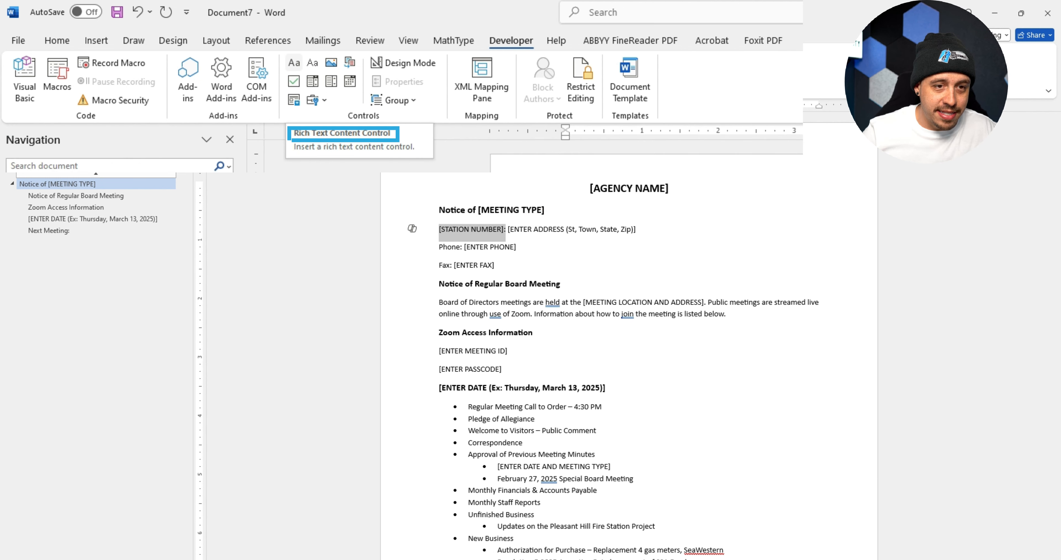
click(293, 62)
right_click(459, 229)
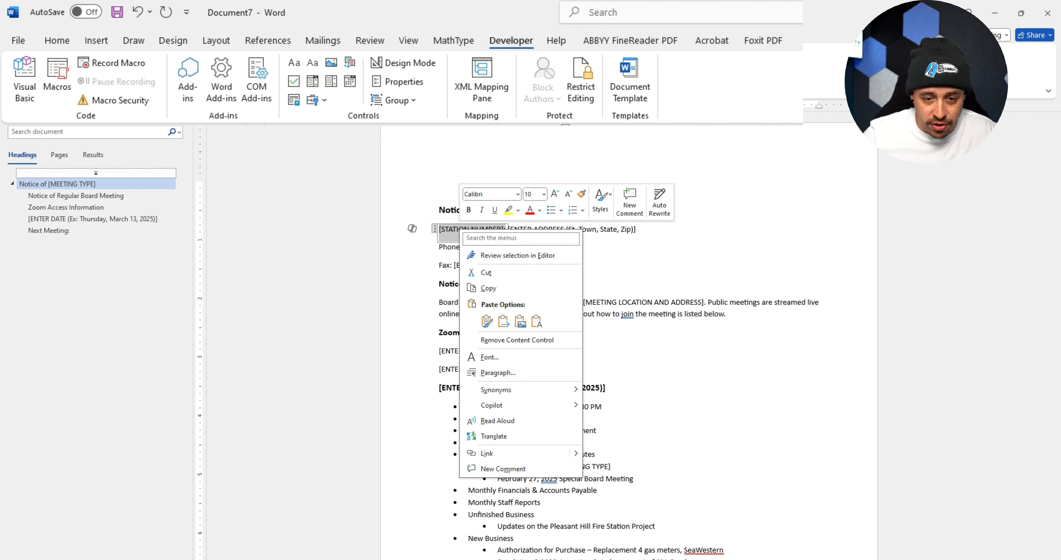
Title the [STATION NUMBER]: content control "Station Number" and show it as a Bounding Box.
click(403, 81)
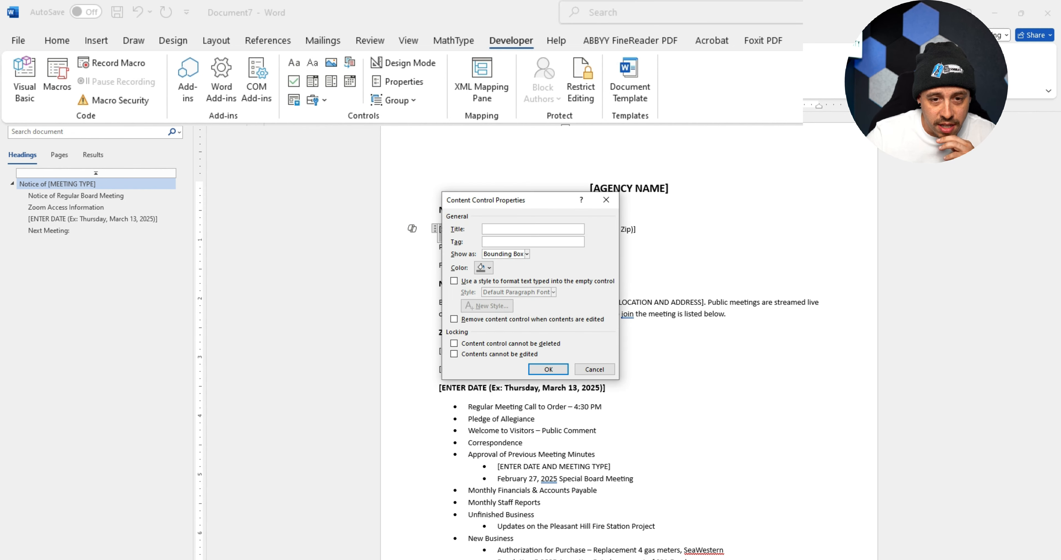
drag(518, 200, 662, 155)
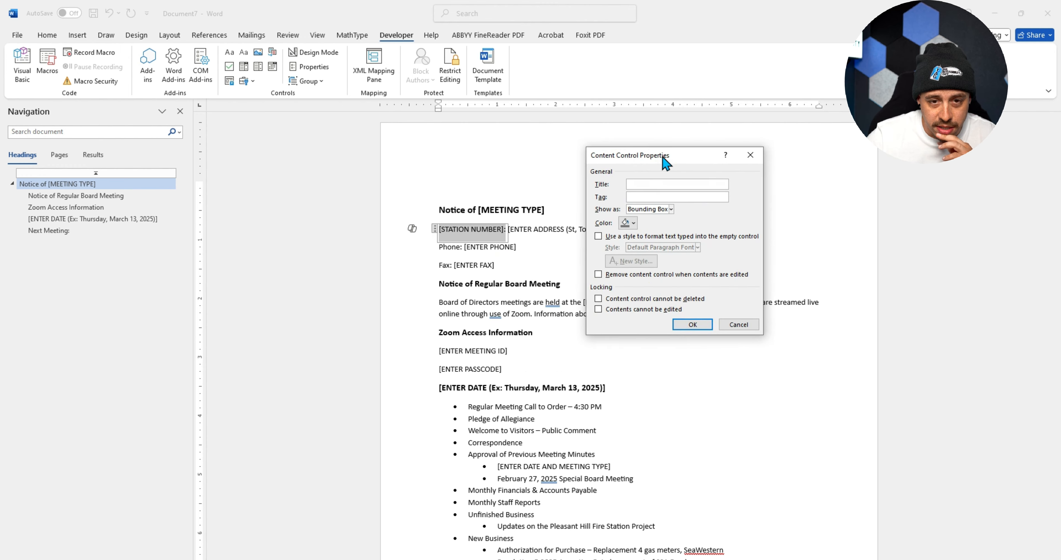
text(Test)
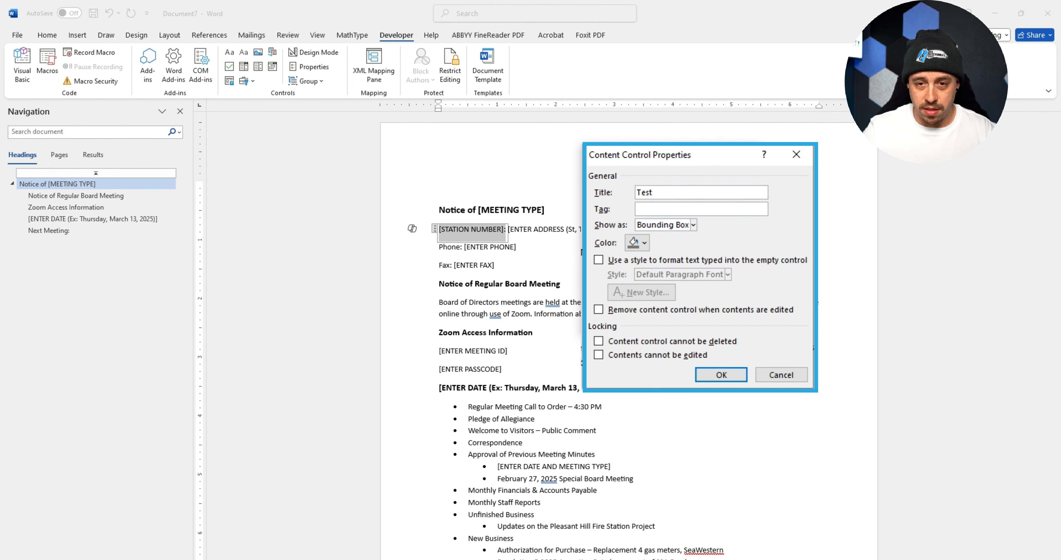
text(Number)
key(Tab)
click(693, 224)
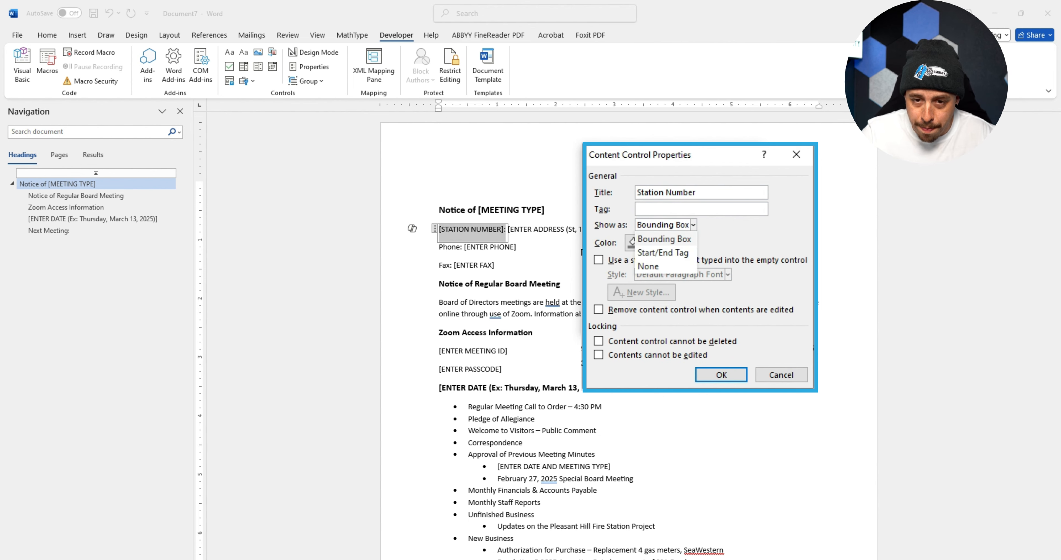
click(664, 238)
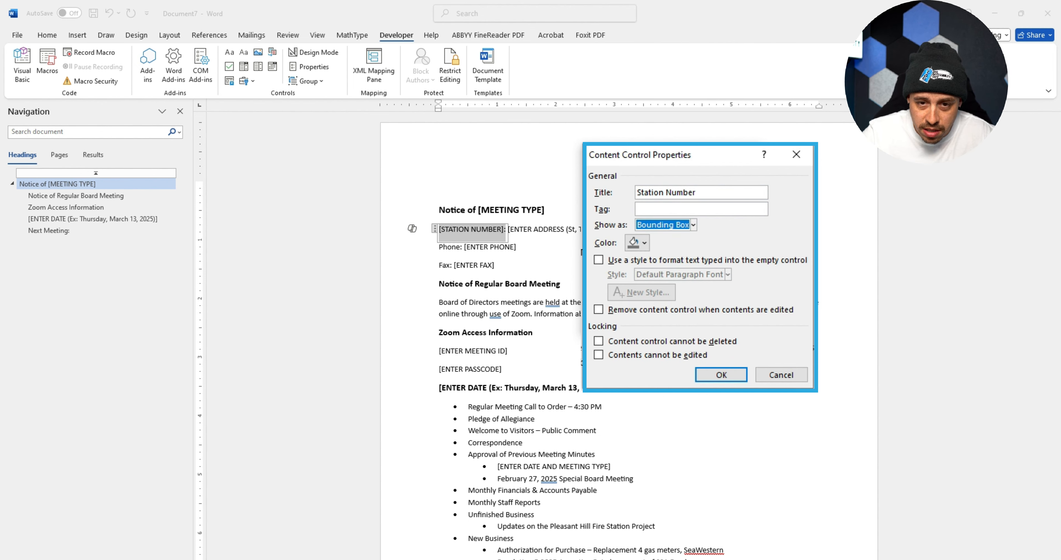
Color the Station Number control light yellow, set it to be removed when its contents are edited, and apply the properties.
click(637, 243)
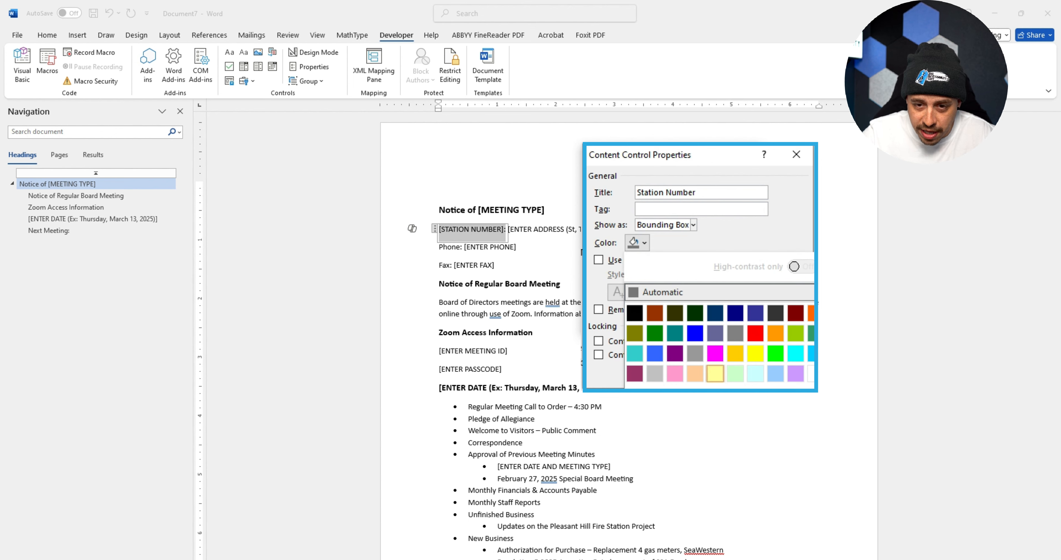
click(715, 373)
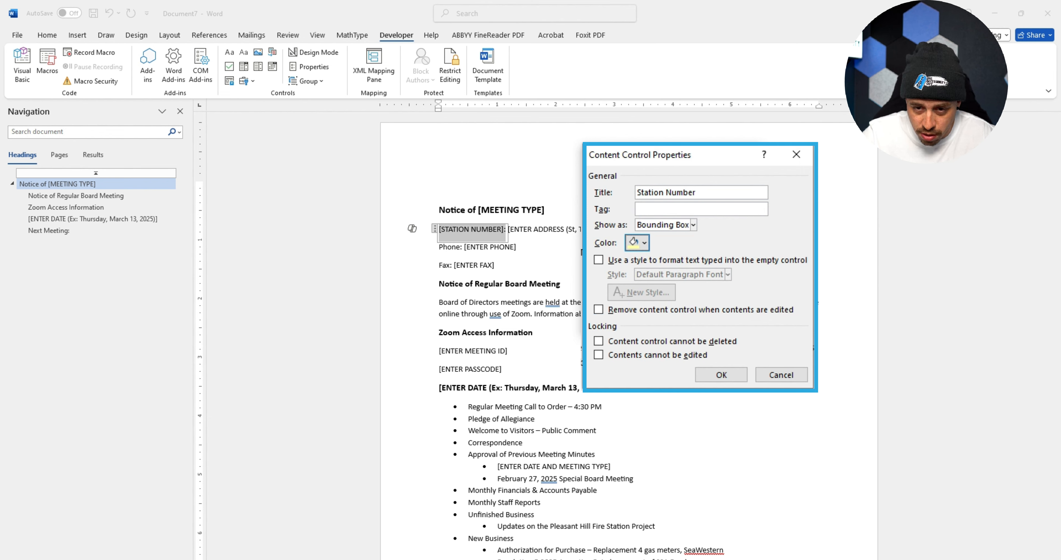
click(598, 309)
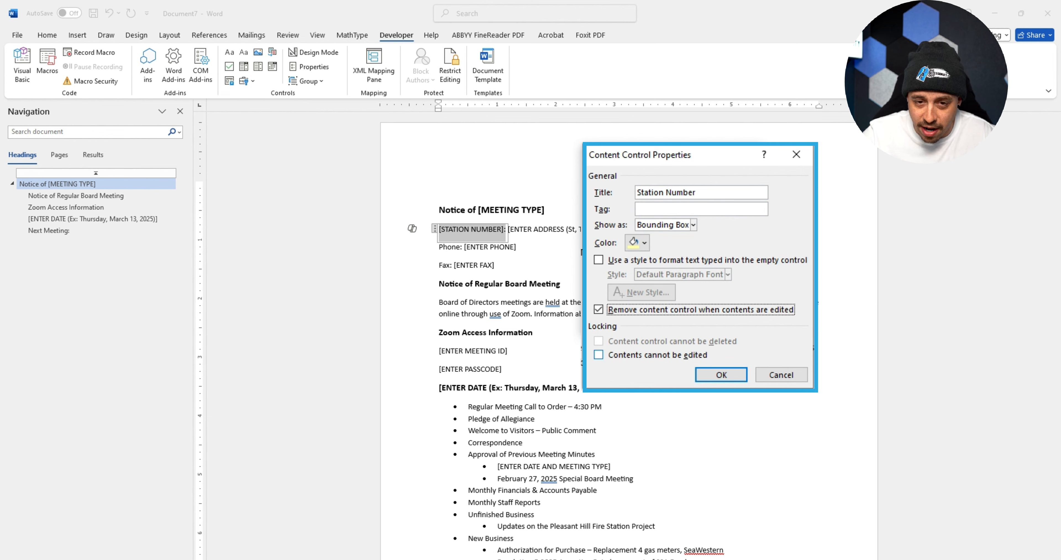
click(721, 374)
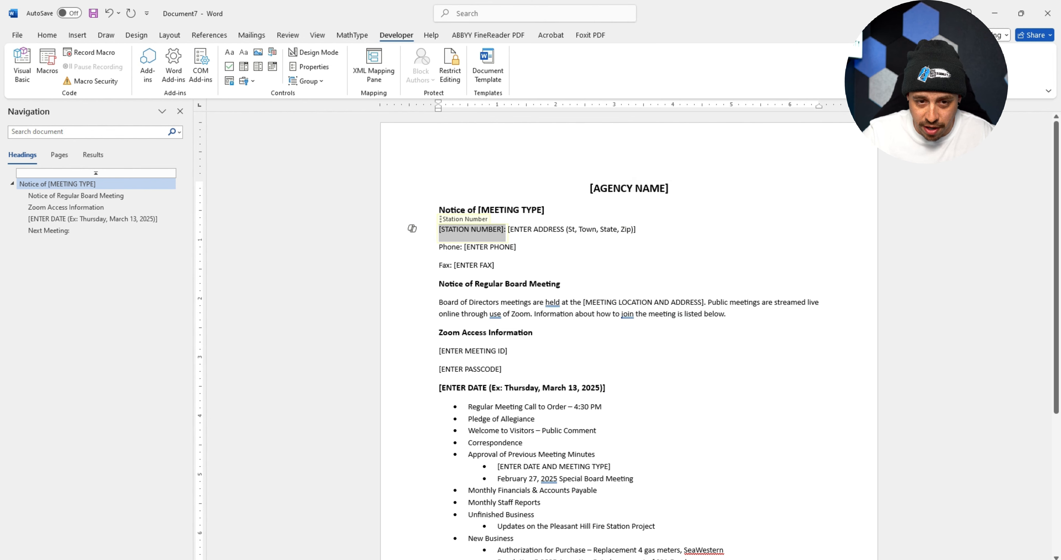
click(561, 284)
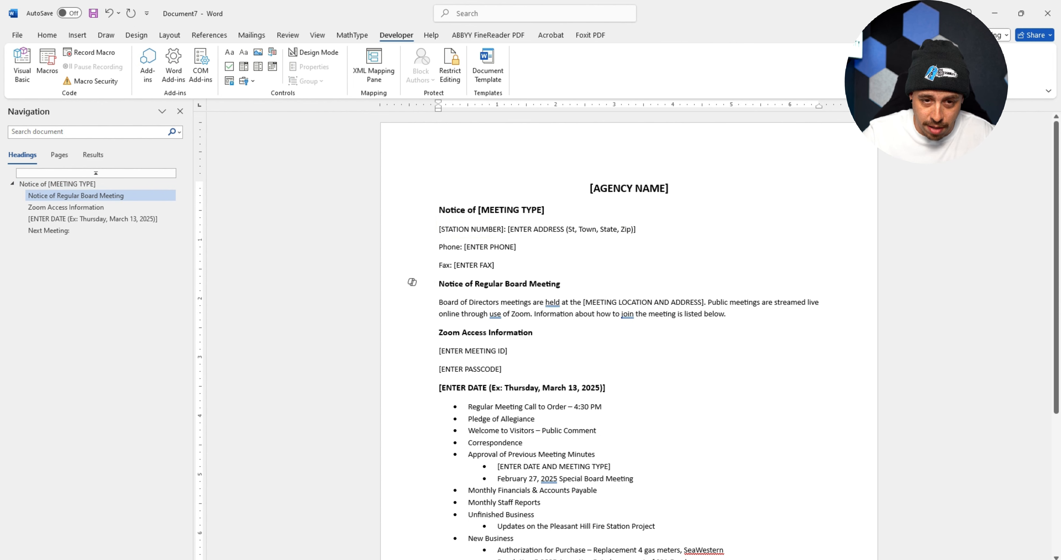
Wrap the [ENTER FAX] placeholder in a rich text content control with the title "Enter Fax" and tag "FAX".
drag(494, 265, 453, 265)
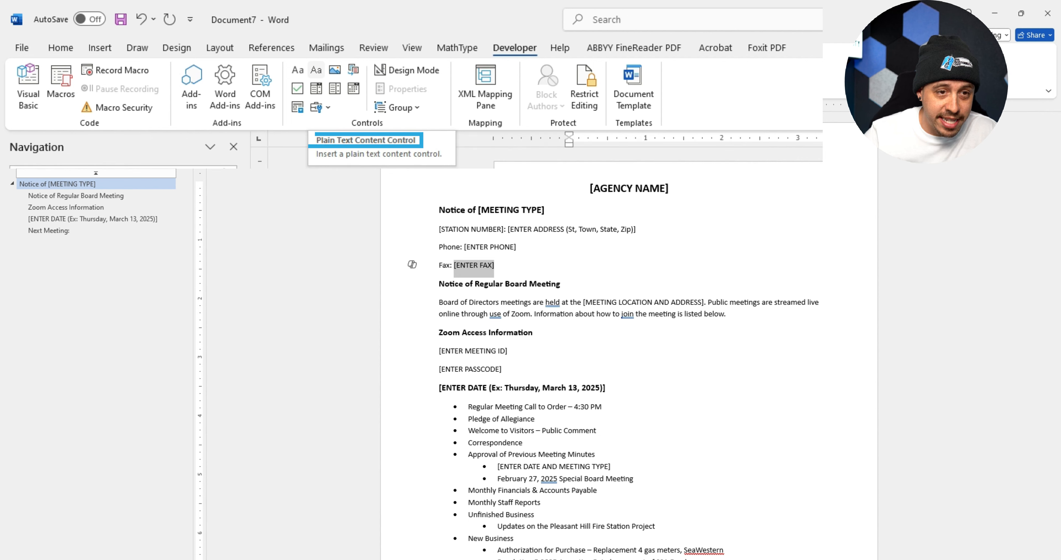
click(297, 70)
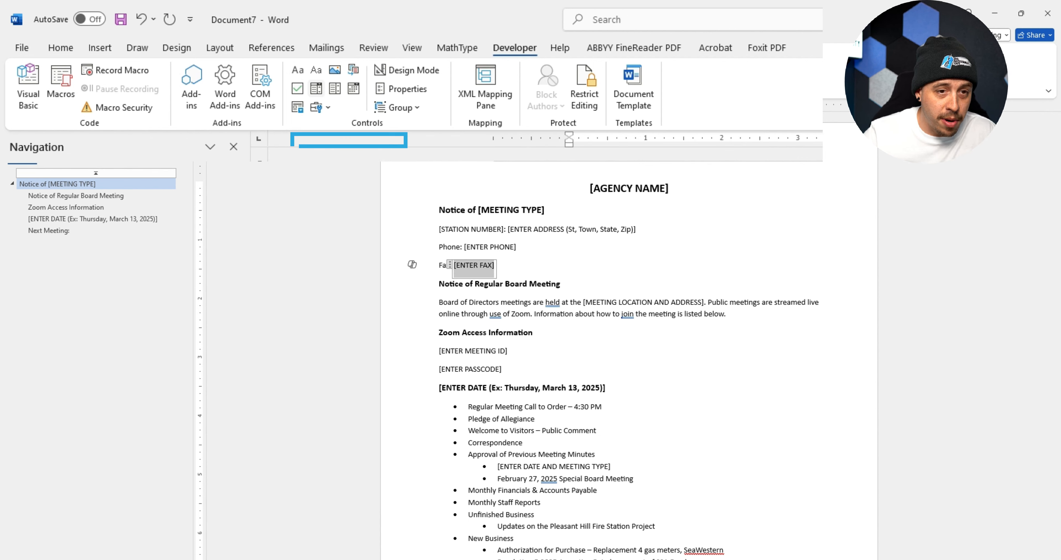
click(403, 89)
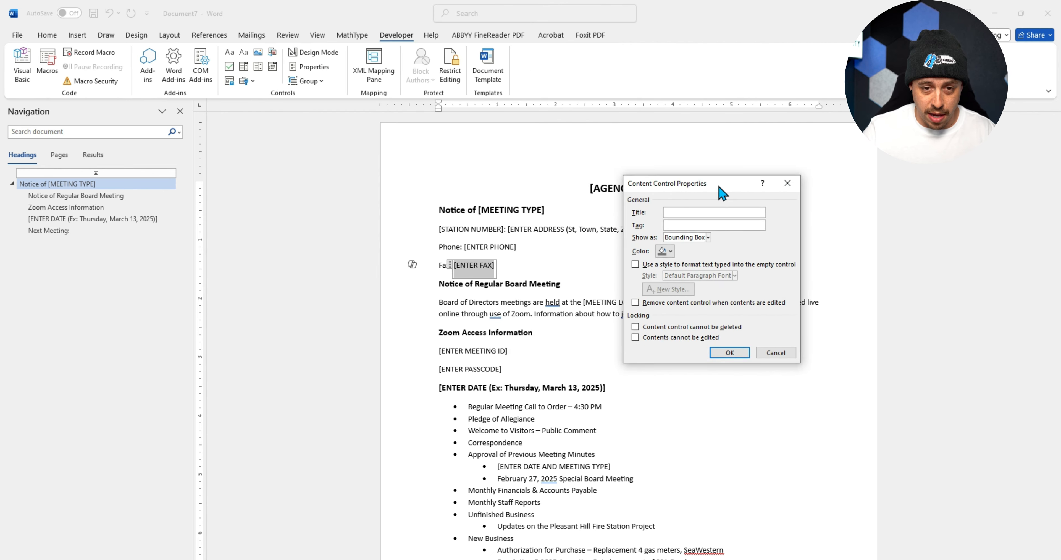
text(Enter Fax)
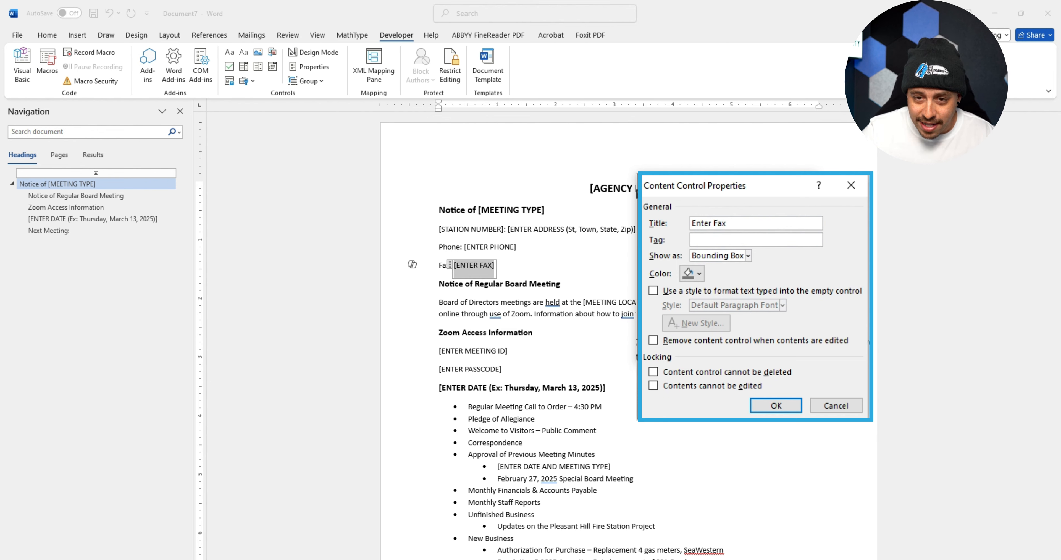
key(Tab)
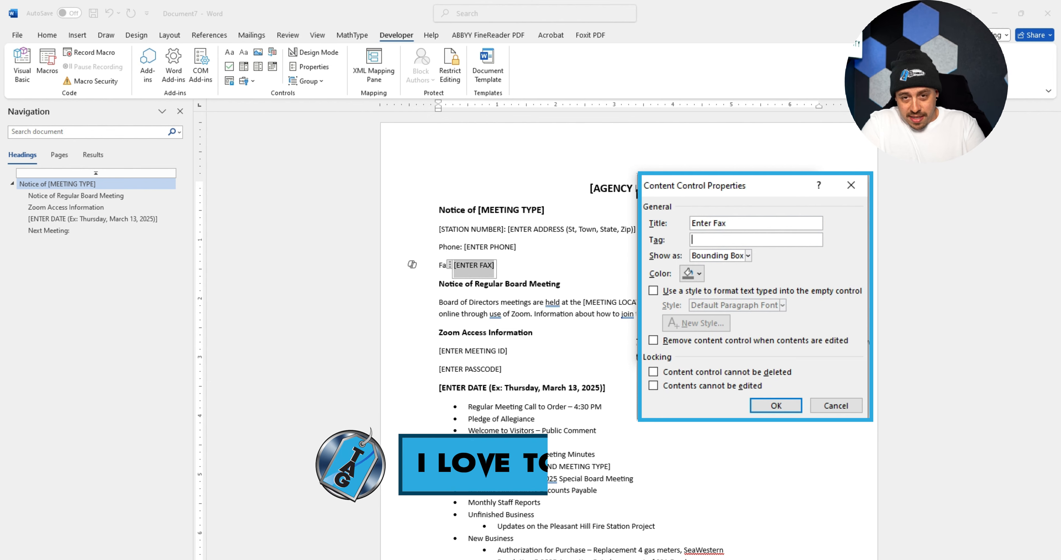
text(FAX)
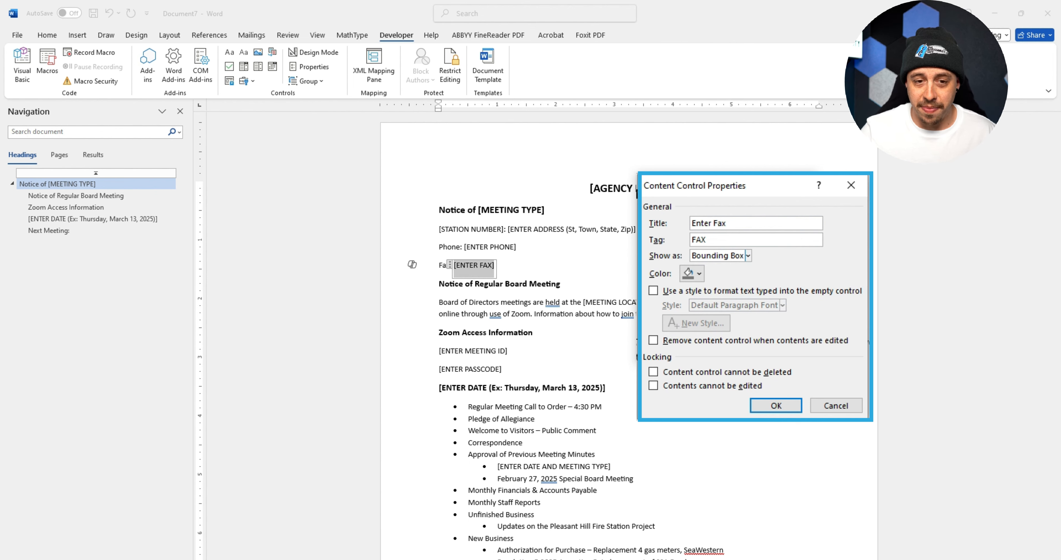
Show the Enter Fax control as a light yellow Bounding Box that is removed when contents are edited, and apply the properties.
click(748, 255)
click(718, 284)
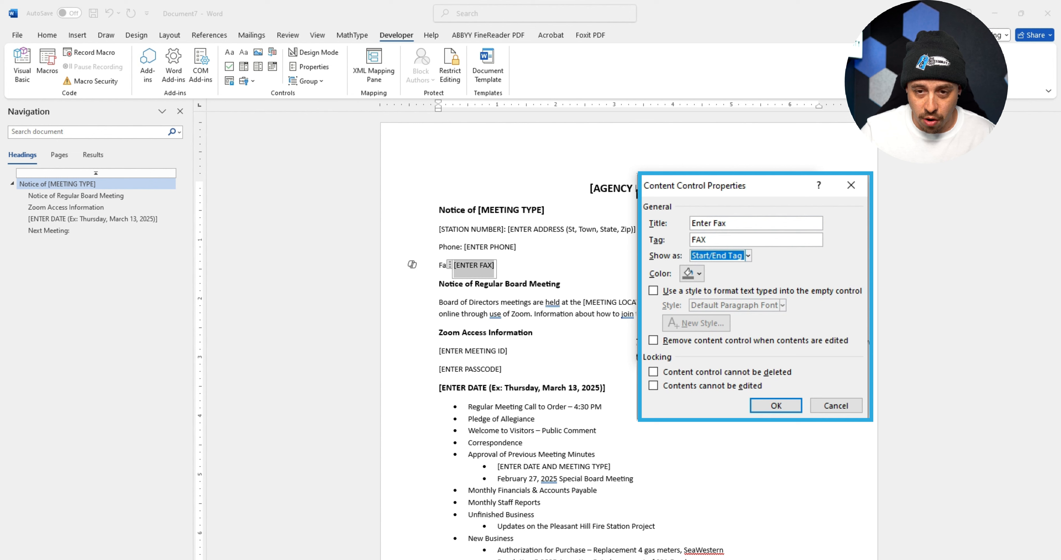
click(718, 255)
click(700, 271)
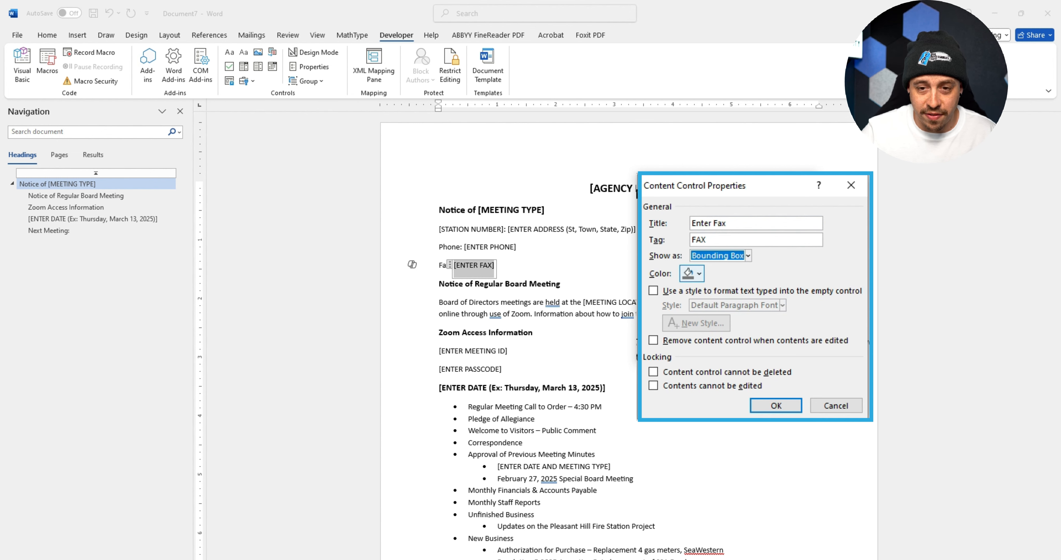
click(699, 273)
click(770, 404)
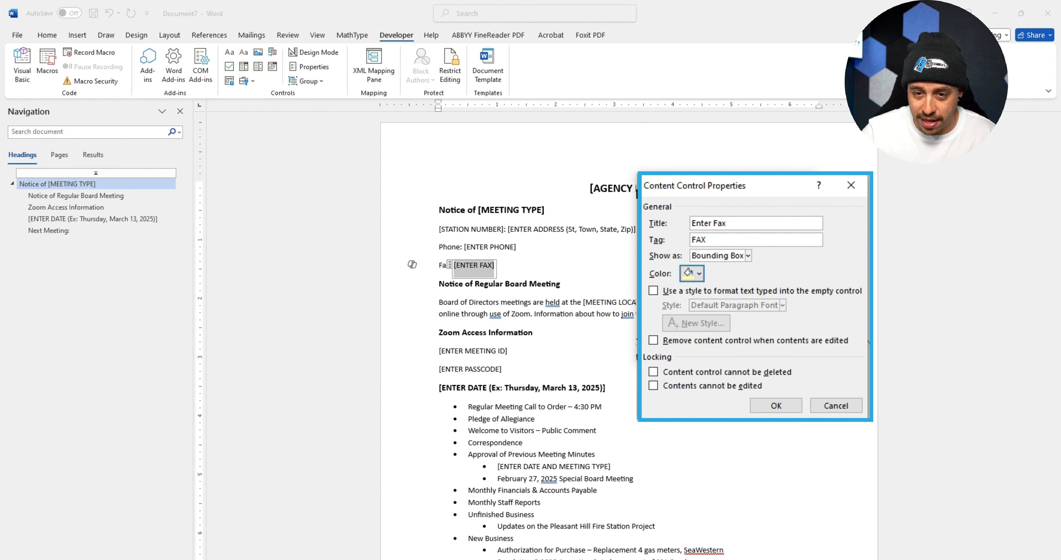
click(653, 340)
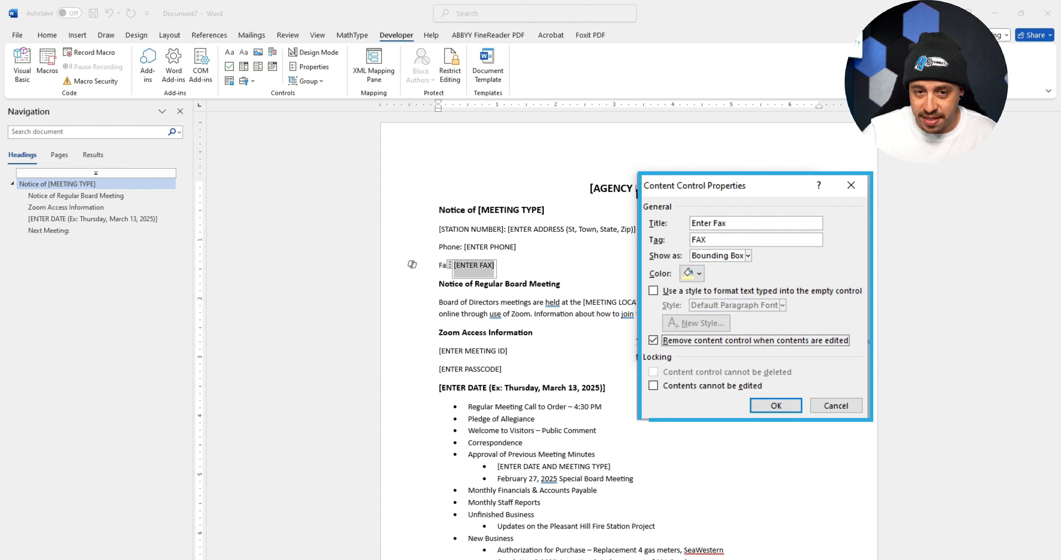
click(773, 400)
click(571, 283)
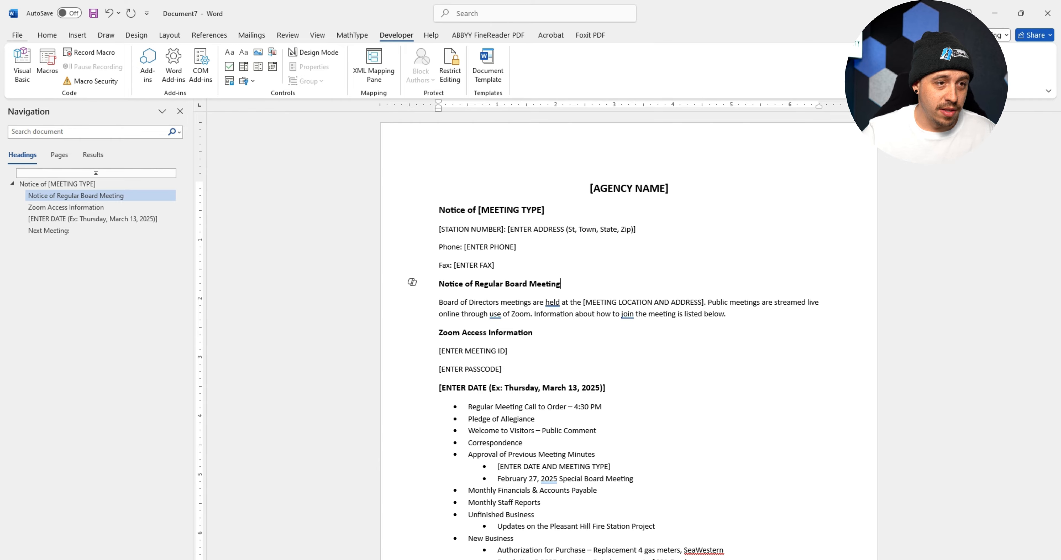
Save the document to this PC as "test form controls.docx".
click(17, 35)
click(34, 182)
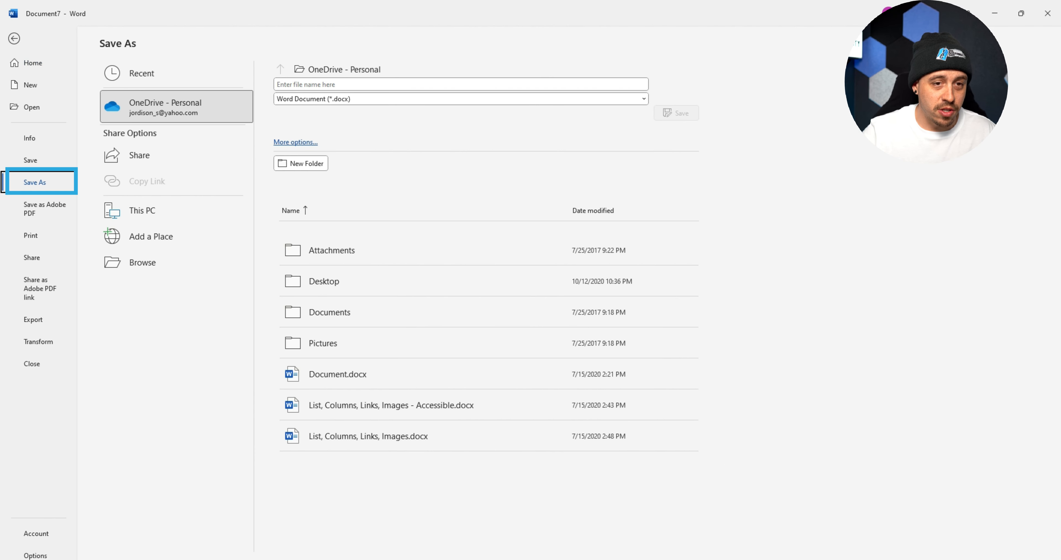
click(142, 263)
click(436, 281)
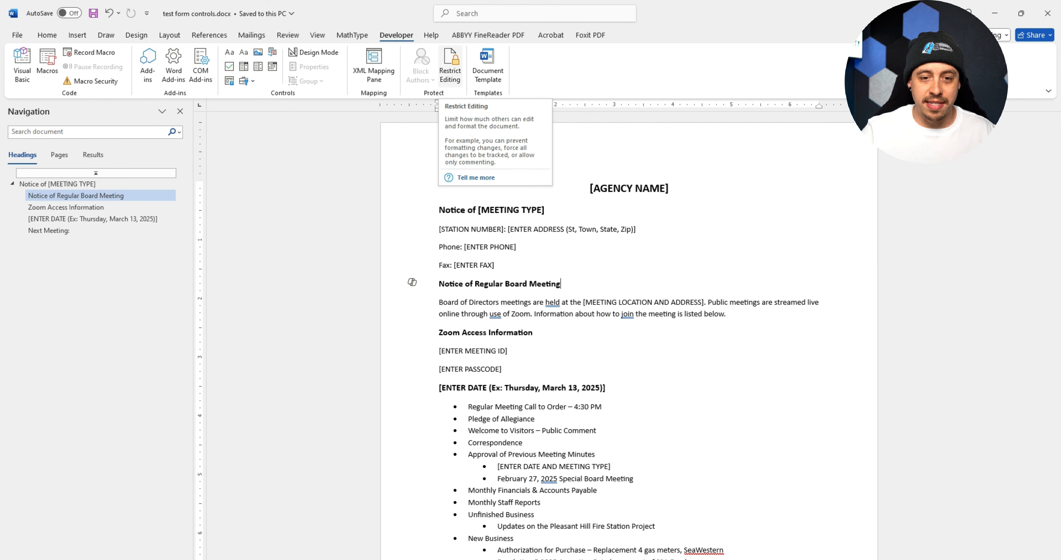
Open the Restrict Editing options and examine the allowed styles under the formatting restrictions.
click(450, 66)
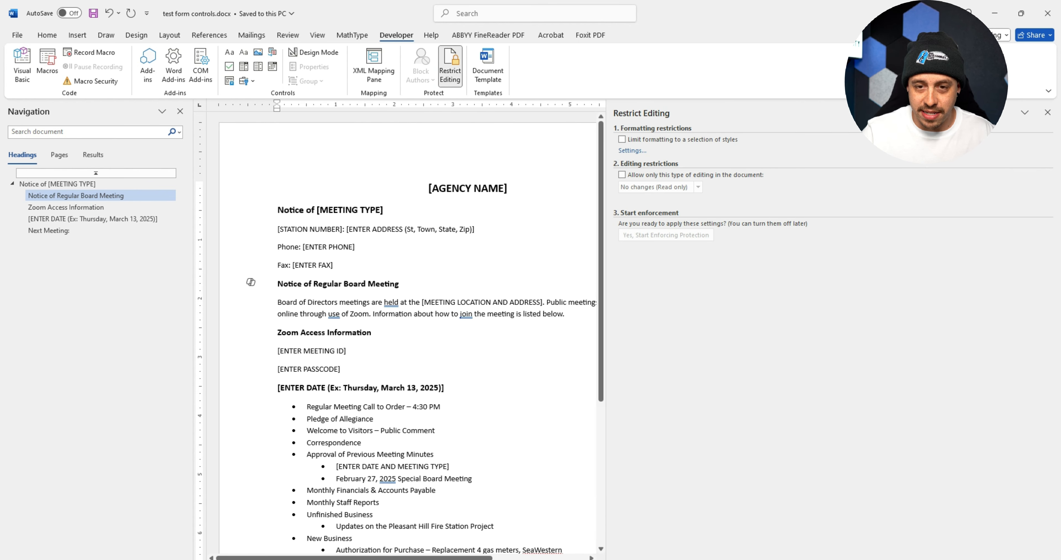
click(621, 139)
click(638, 165)
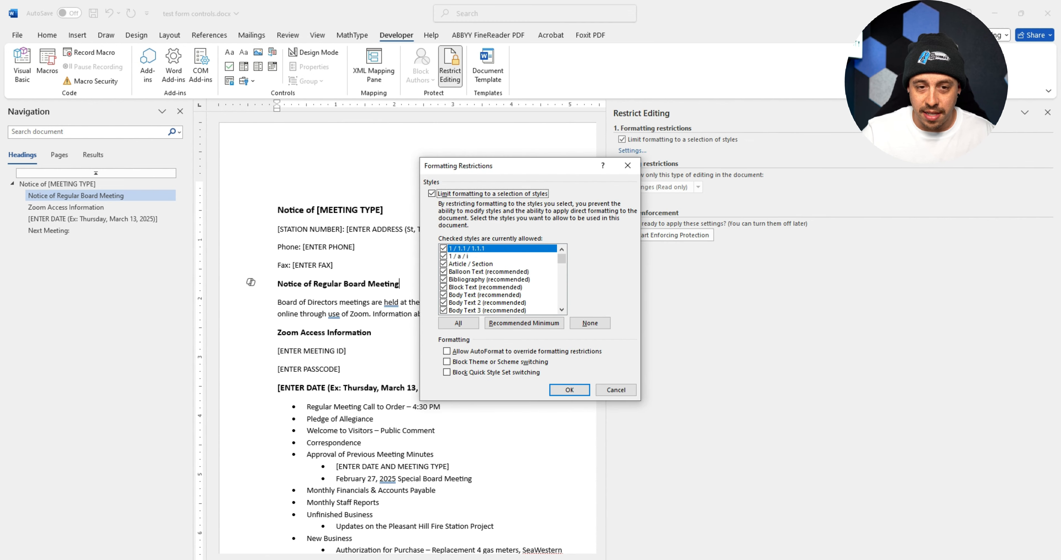
drag(542, 167, 485, 132)
drag(548, 257, 548, 295)
click(548, 324)
click(548, 324)
click(548, 324)
scroll(548, 323, down, 6)
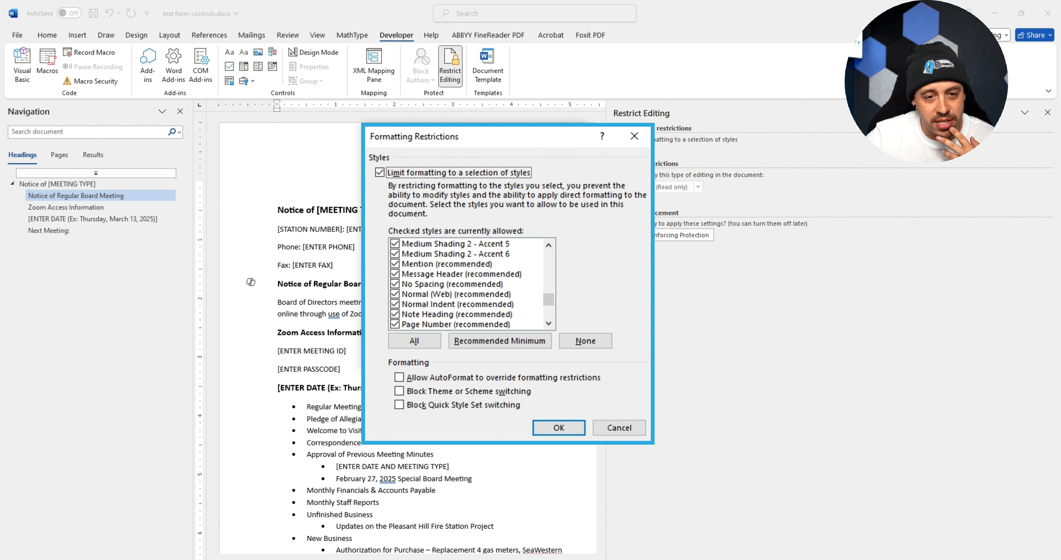
drag(548, 299, 548, 256)
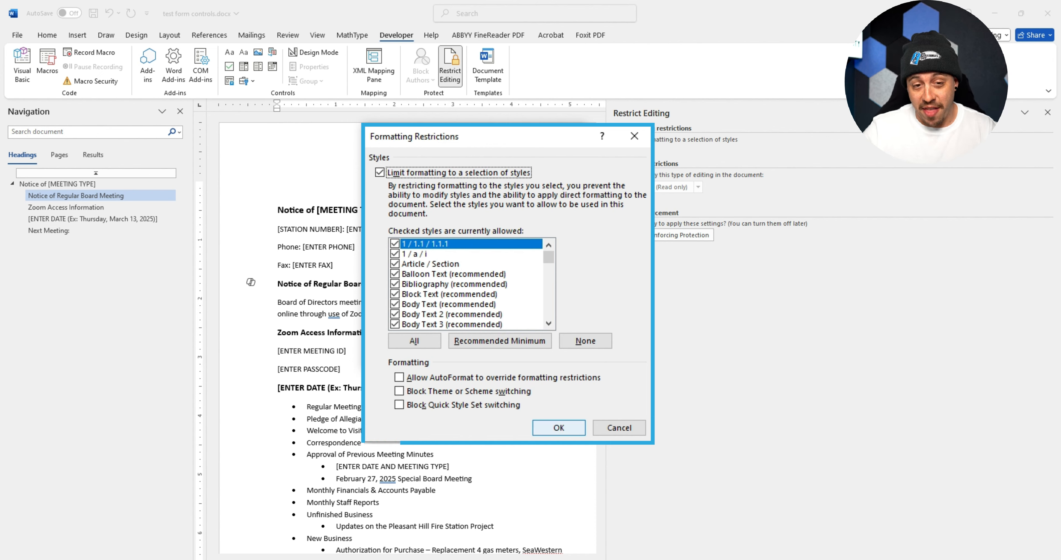
click(618, 428)
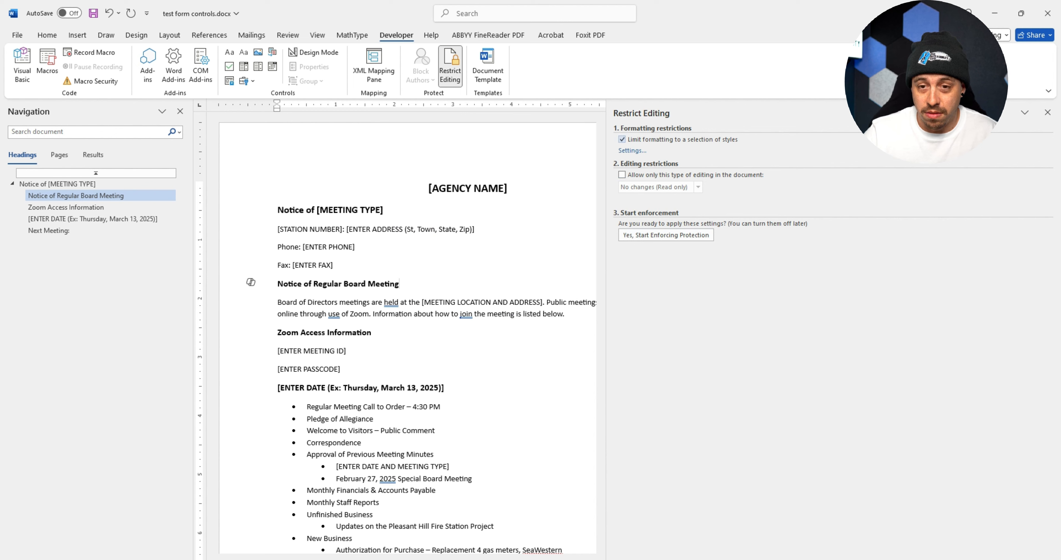
Turn off the style formatting limit, restrict editing to No changes (Read only), and start enforcing protection without a password.
click(622, 139)
click(626, 197)
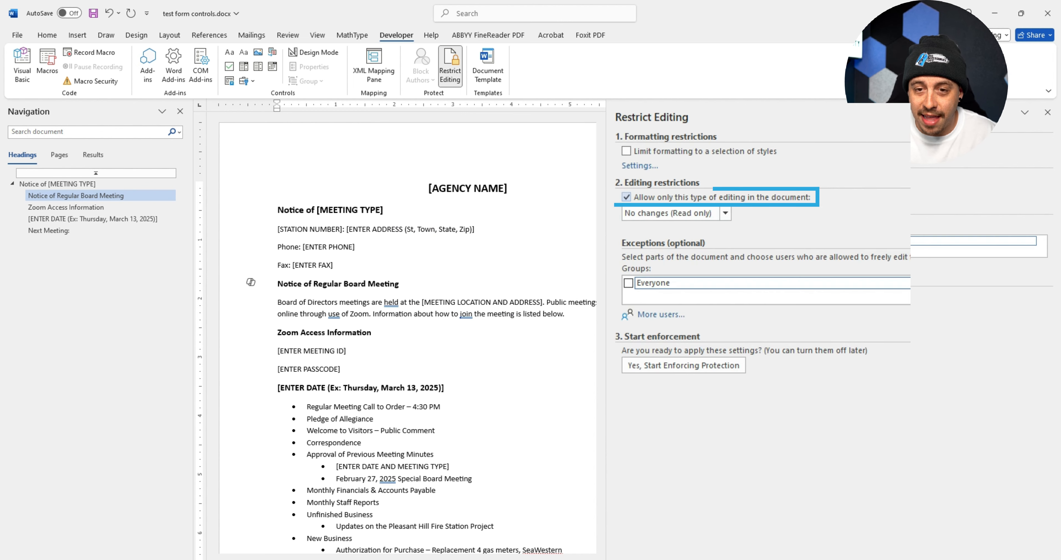
click(724, 213)
click(725, 213)
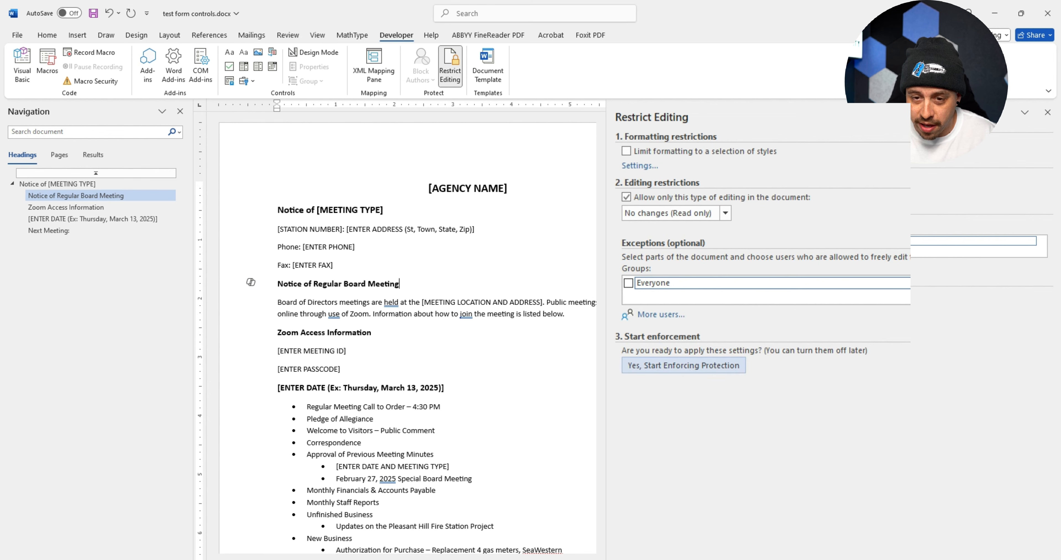
click(683, 365)
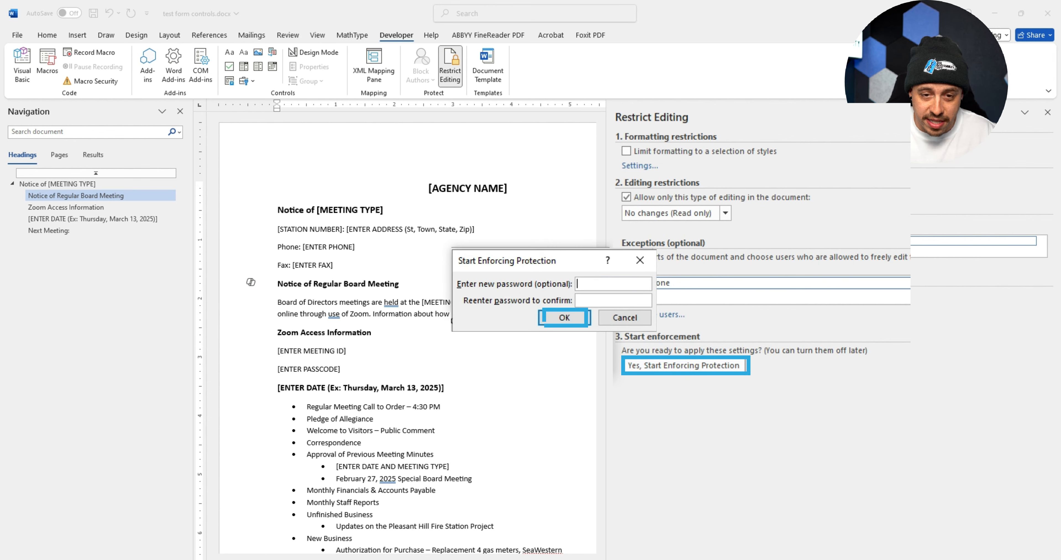
key(Return)
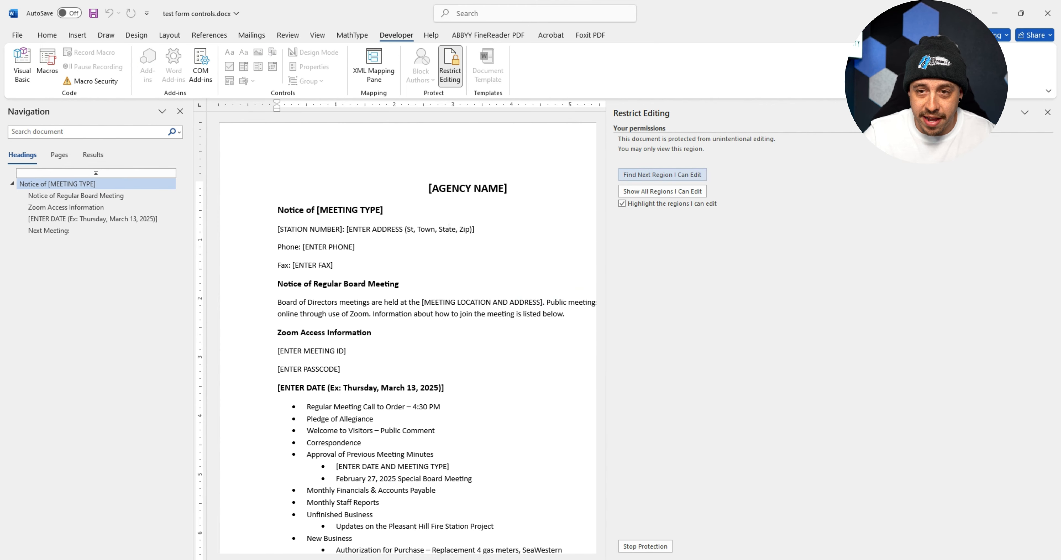
Search the protected document for the next editable region, and close the Restrict Editing options.
click(662, 174)
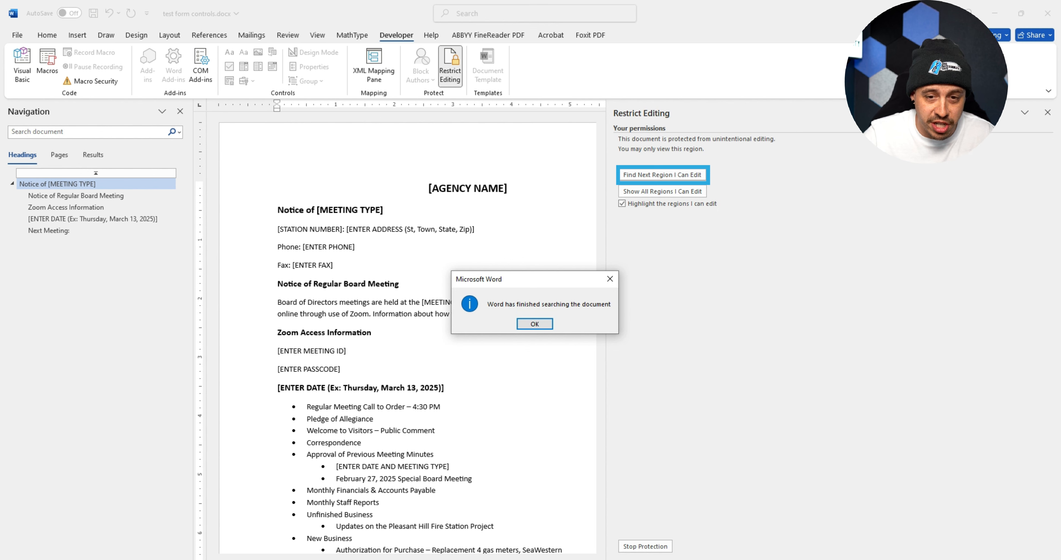
key(Return)
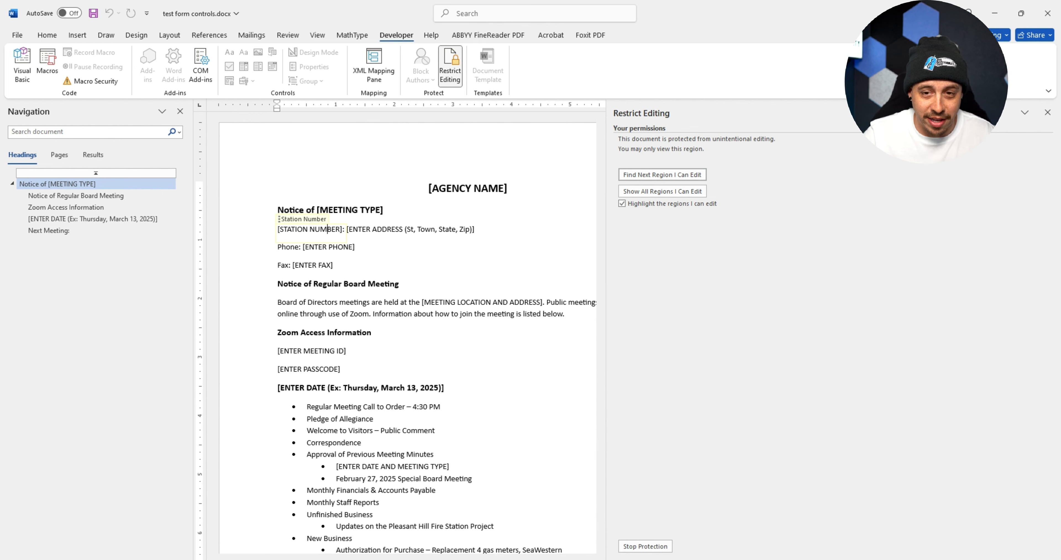
click(450, 66)
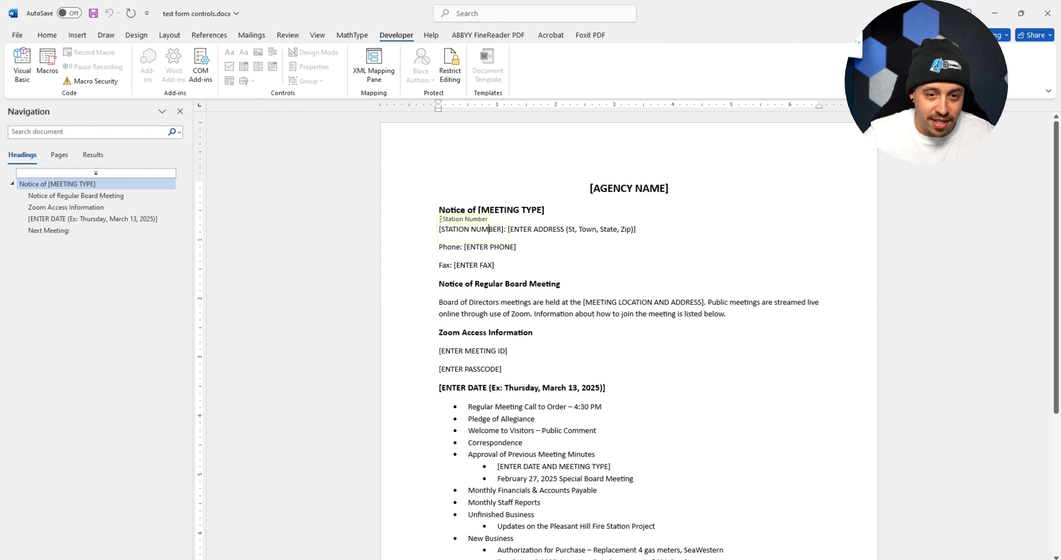
Open the Restrict Editing options and stop the document's protection.
click(450, 67)
click(622, 203)
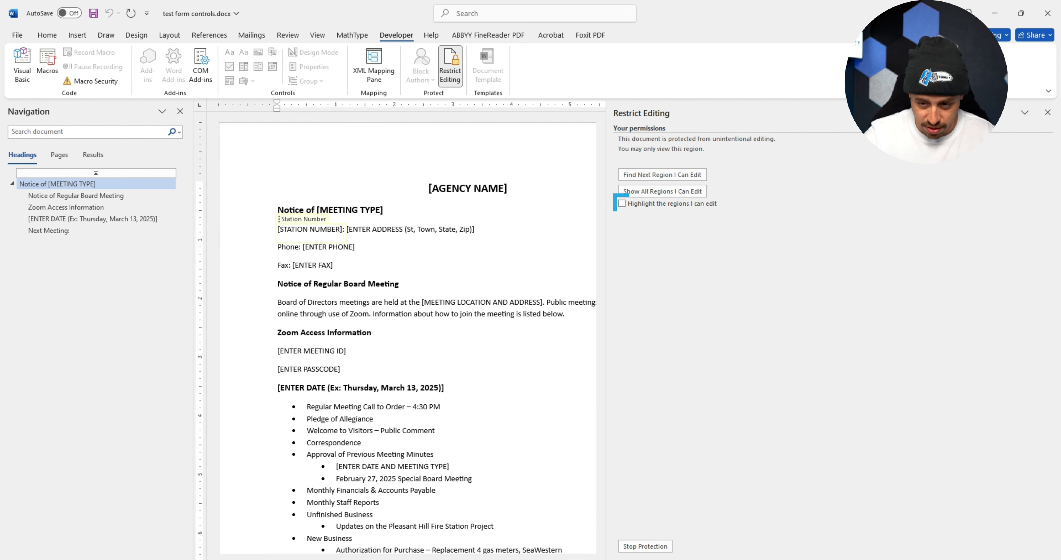
click(630, 546)
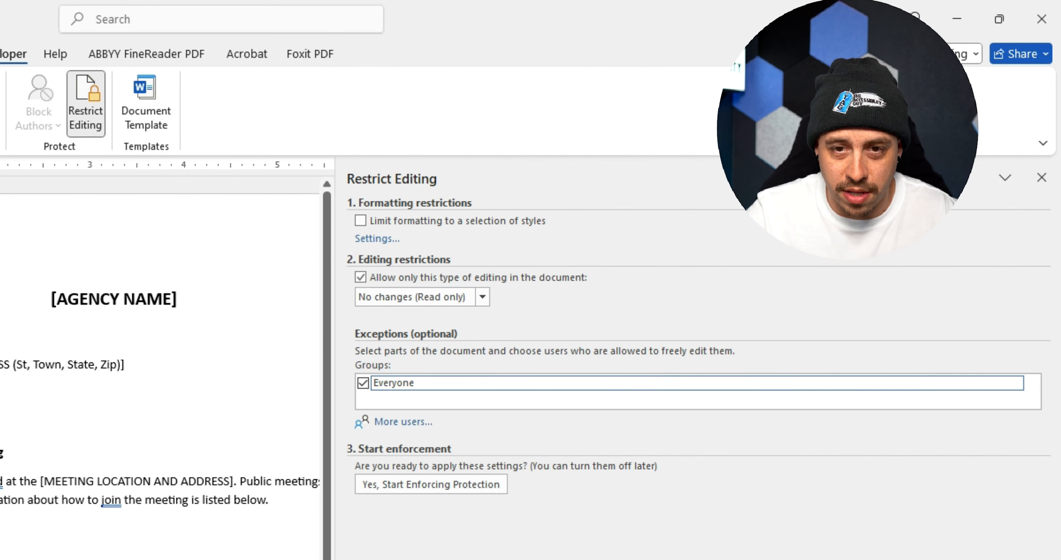
Examine the list of allowed styles in the formatting restrictions and close it without applying a style limit.
click(360, 220)
click(377, 239)
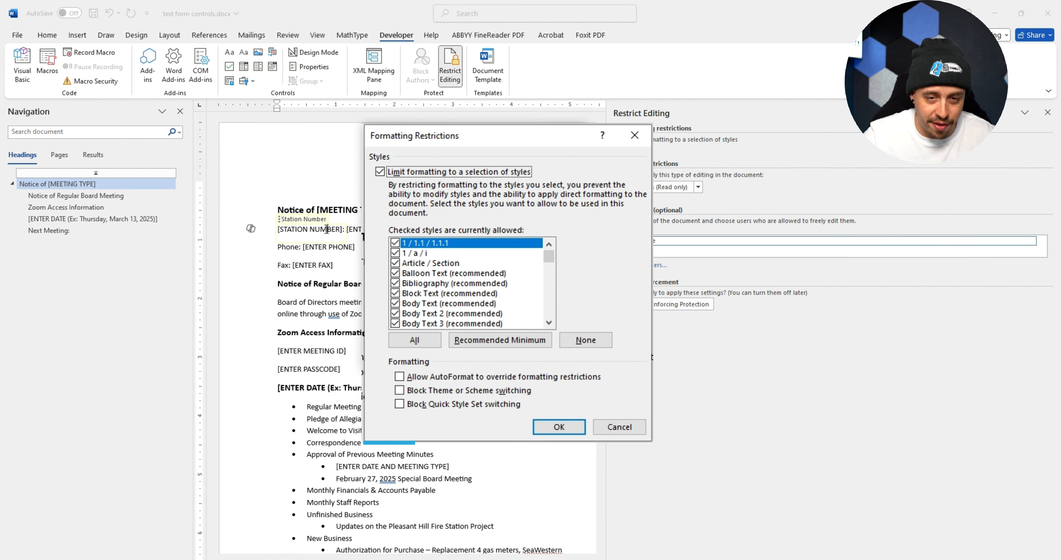
scroll(447, 250, down, 10)
scroll(466, 283, up, 12)
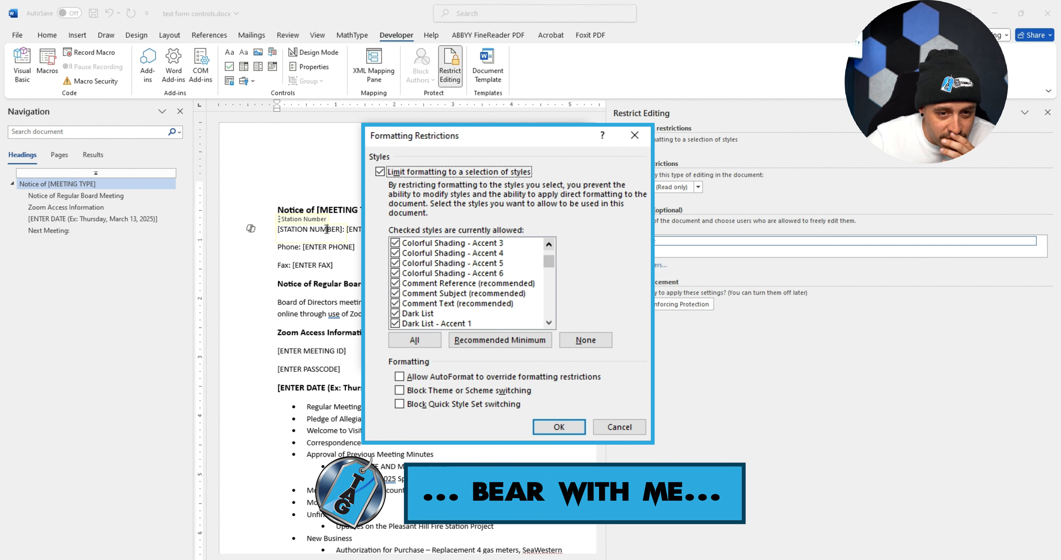
scroll(465, 283, down, 20)
scroll(466, 282, up, 13)
scroll(465, 282, down, 1)
key(Escape)
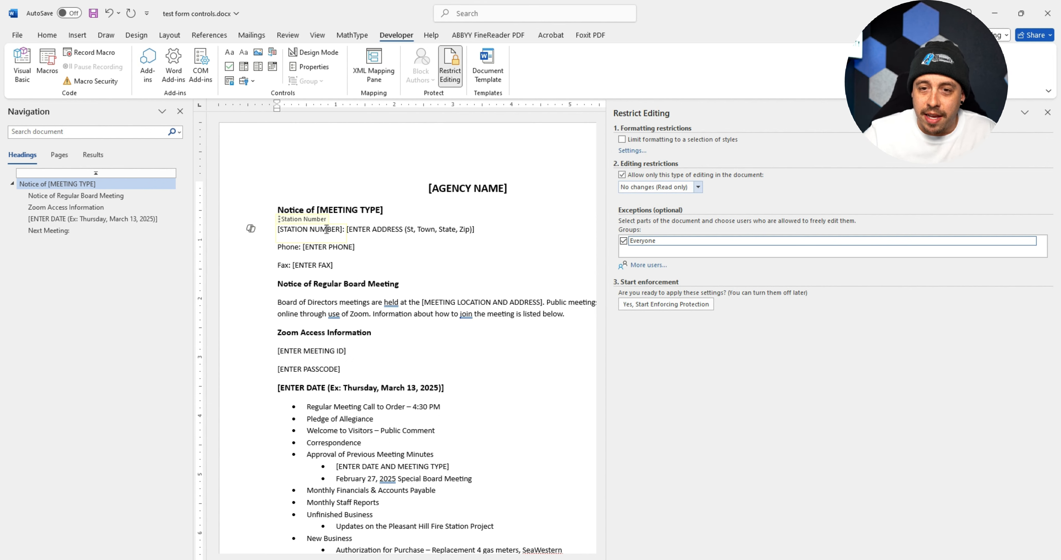
Change the editing restriction to Filling in forms and start enforcing protection.
click(698, 187)
click(655, 212)
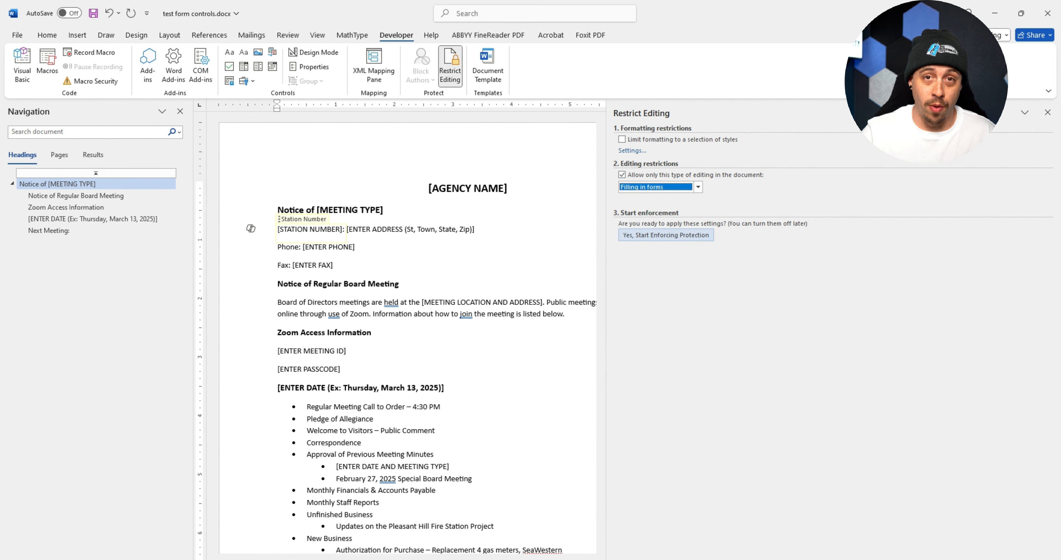
click(666, 235)
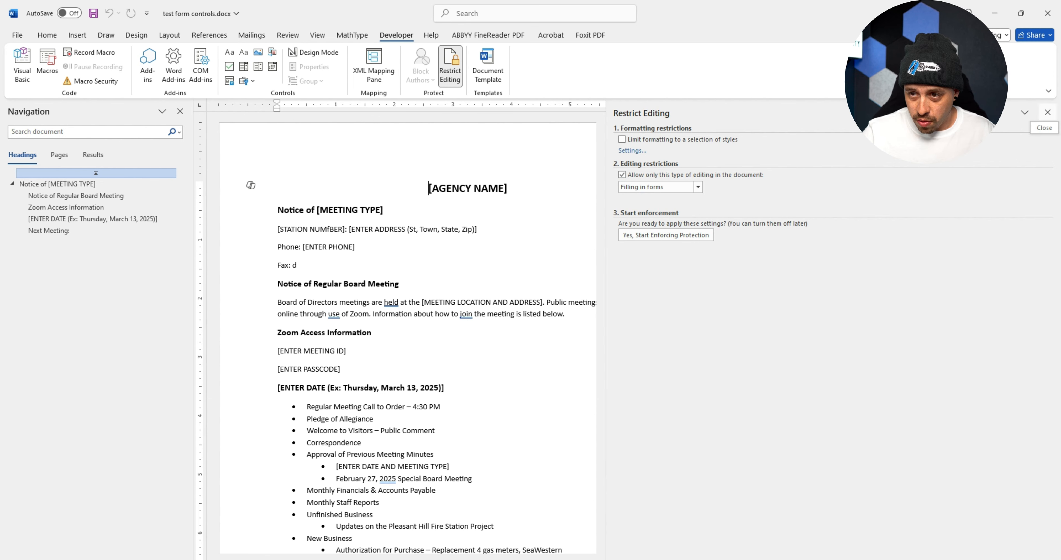
Close the Restrict Editing options and remove the stray "f" from the [STATION NUMBER] placeholder using Design Mode.
click(1047, 113)
click(499, 247)
click(489, 228)
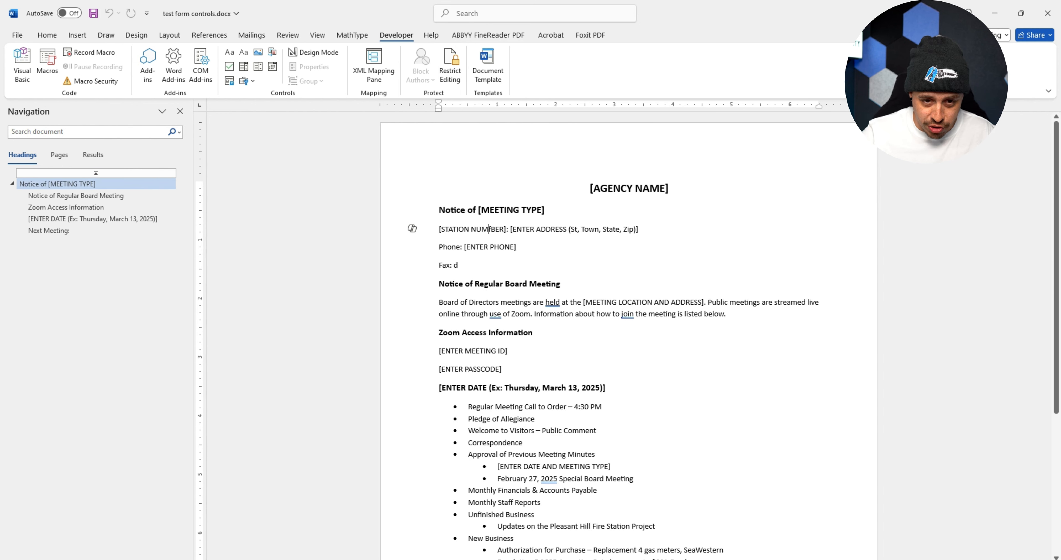
text(f)
click(313, 52)
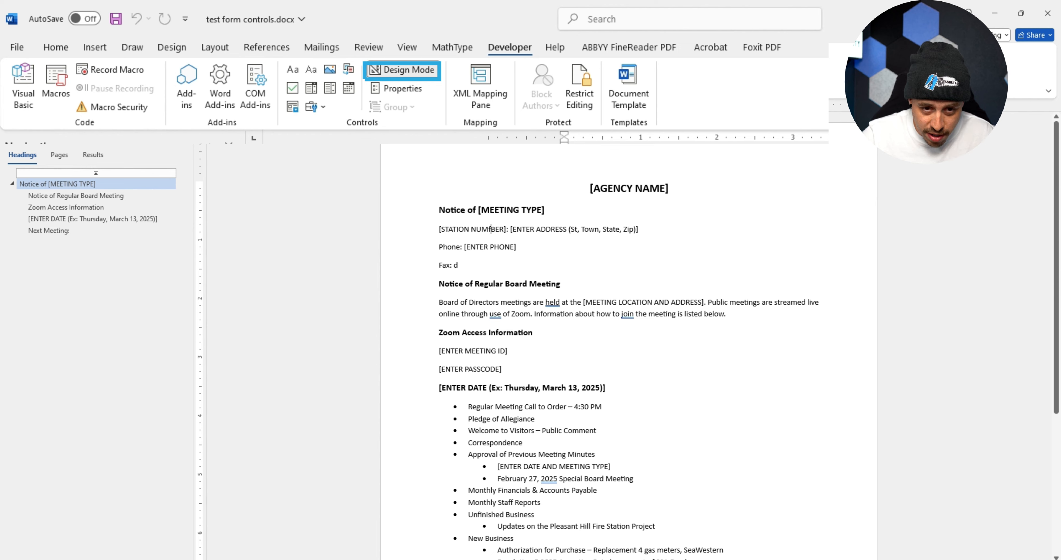
key(ctrl+z)
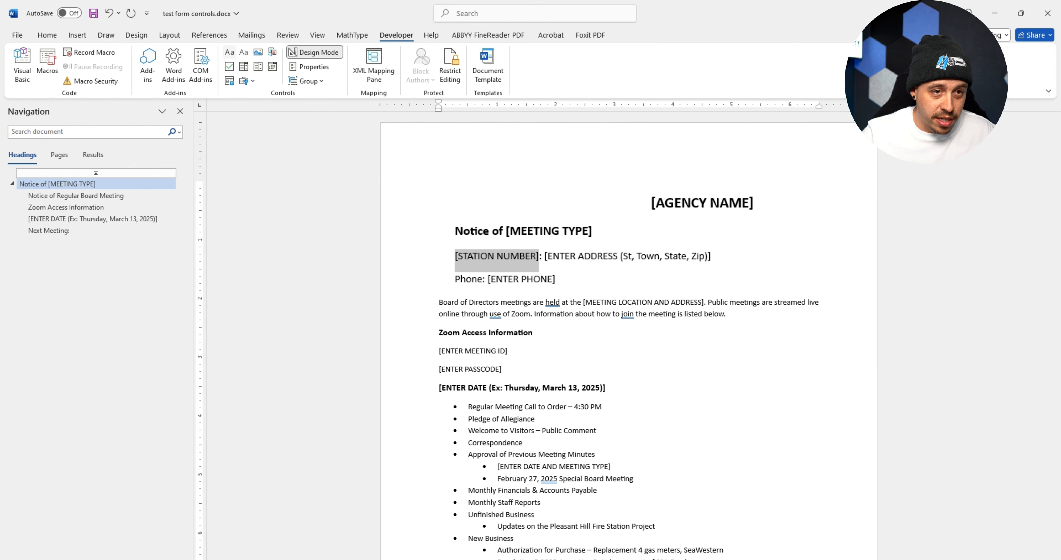
Wrap [STATION NUMBER] in a rich text content control with the title and tag "Station Number", leaving Design Mode.
click(229, 52)
click(314, 52)
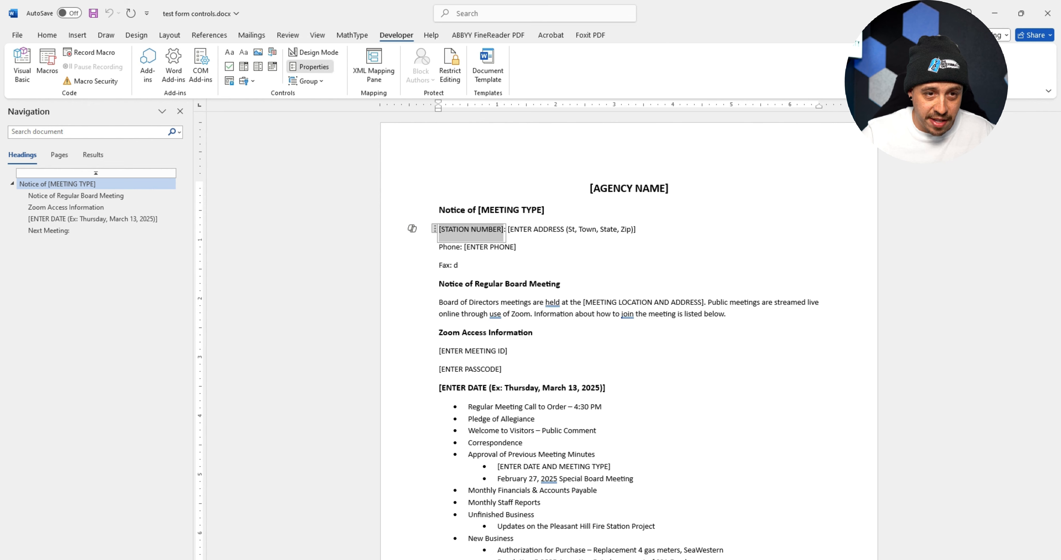
click(309, 66)
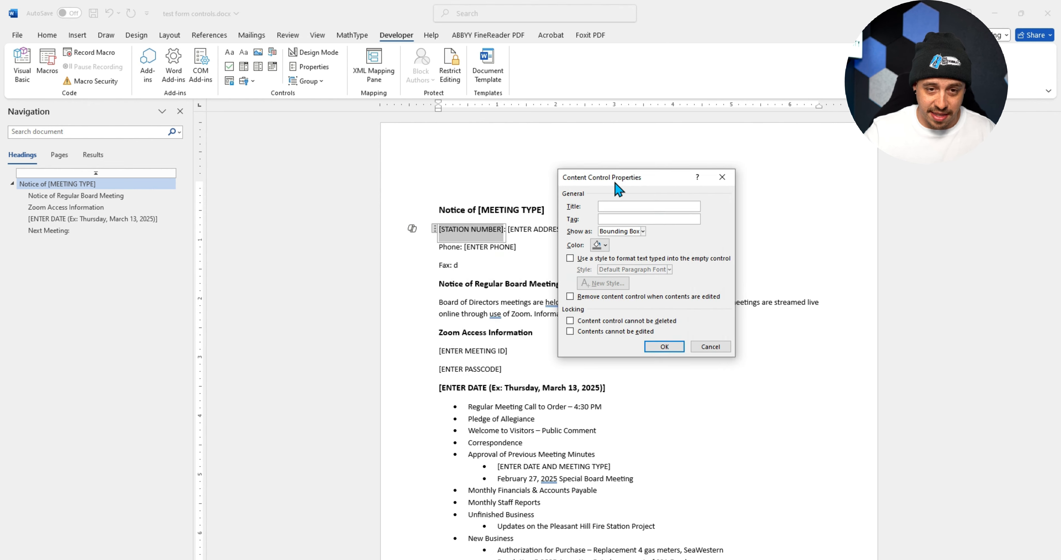
text(Station Numbe)
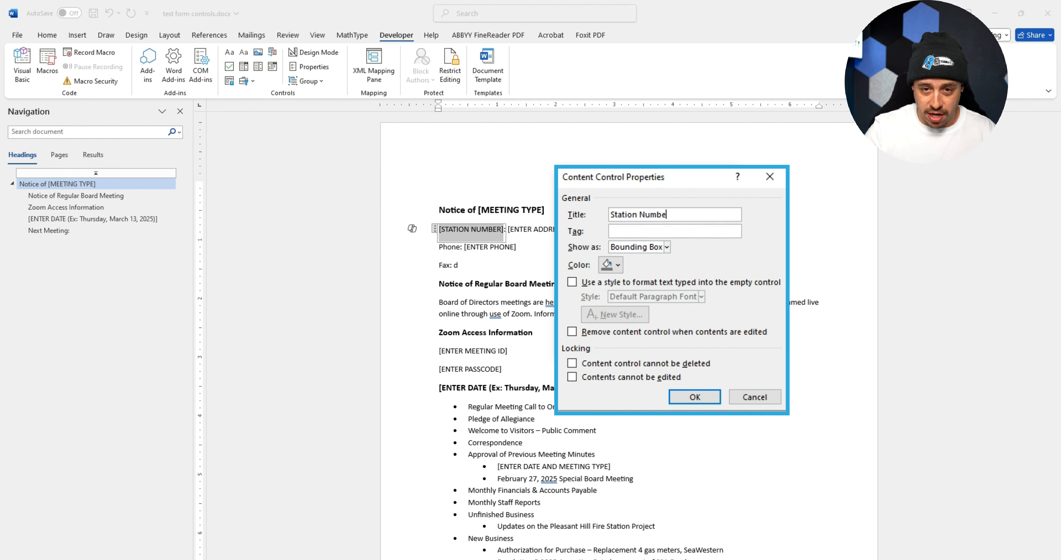
text(Station Numbe)
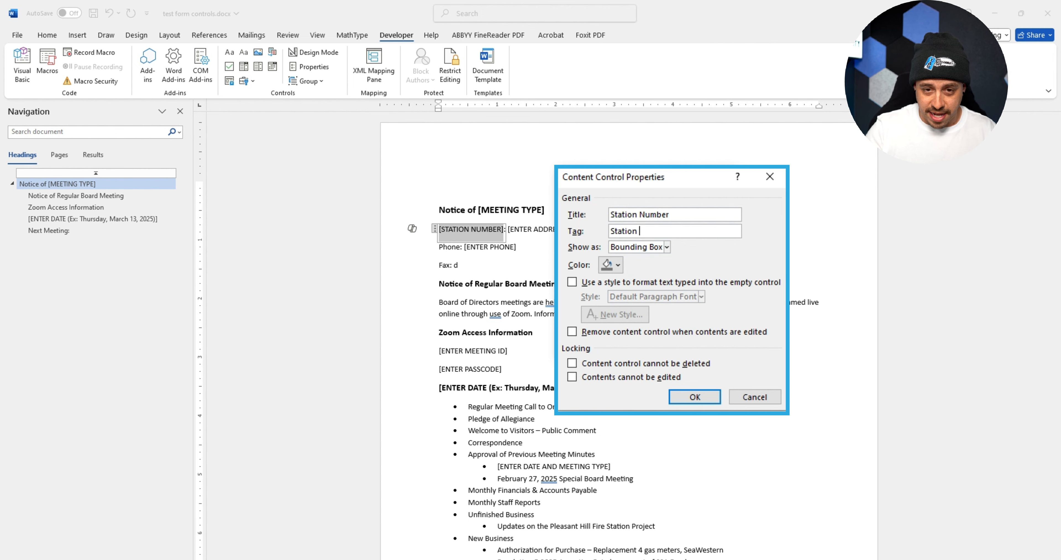
text(r)
Show the Station Number control as Start/End Tag in light yellow, and lock it so it cannot be deleted.
key(Tab)
key(Down)
key(Tab)
key(space)
click(688, 396)
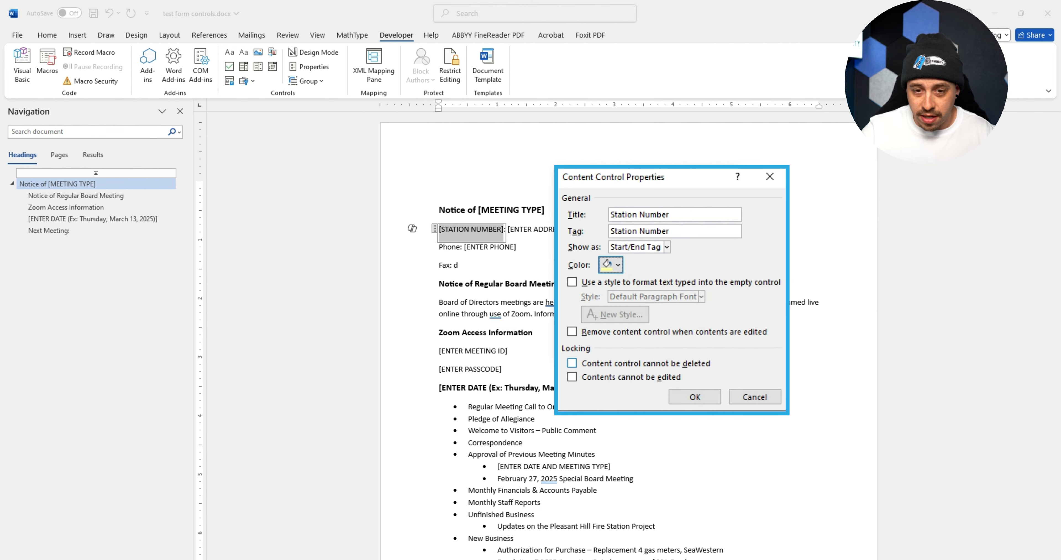
click(572, 363)
click(695, 397)
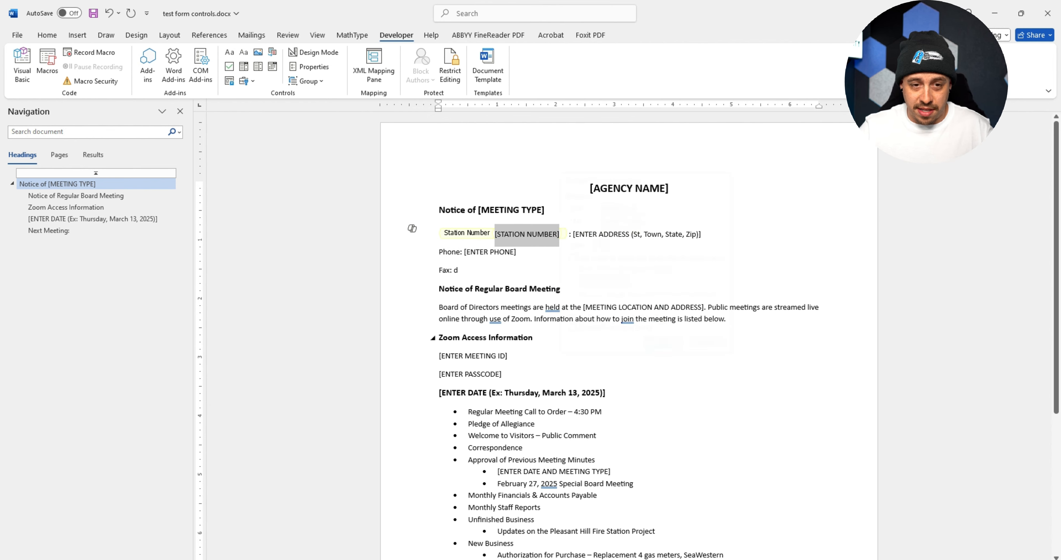
Change the Station Number content control to show as a Bounding Box.
click(605, 319)
click(527, 234)
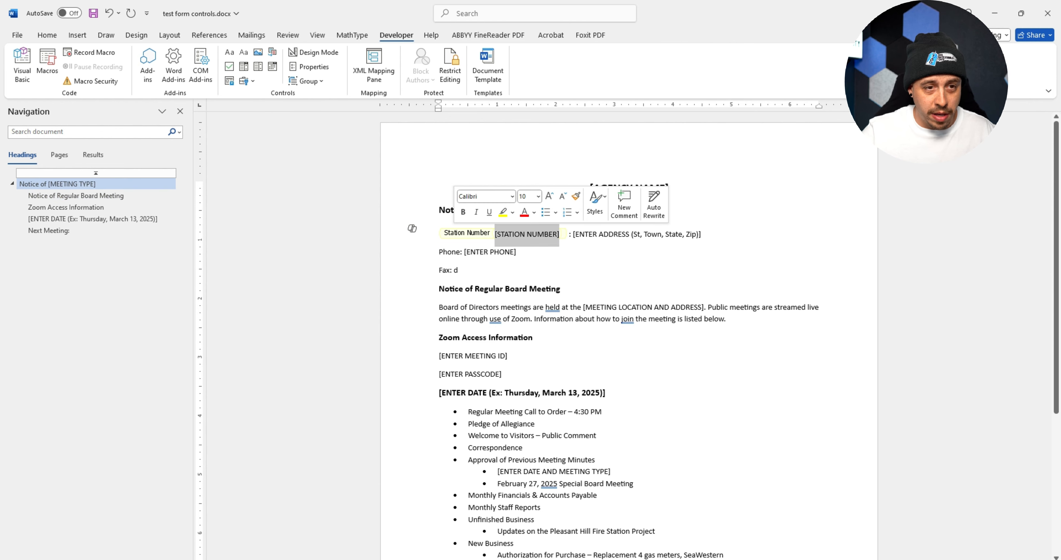
click(309, 66)
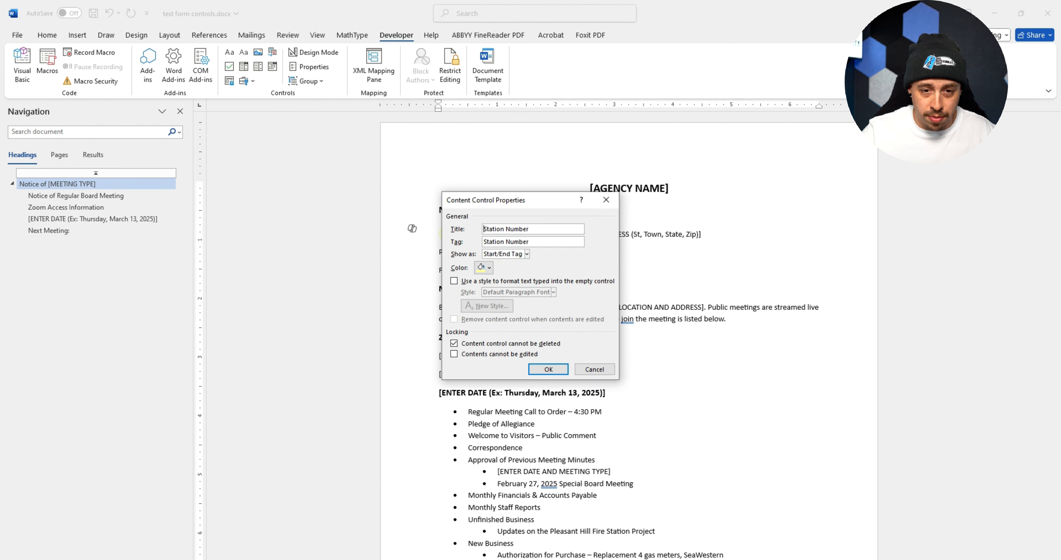
click(526, 253)
click(504, 265)
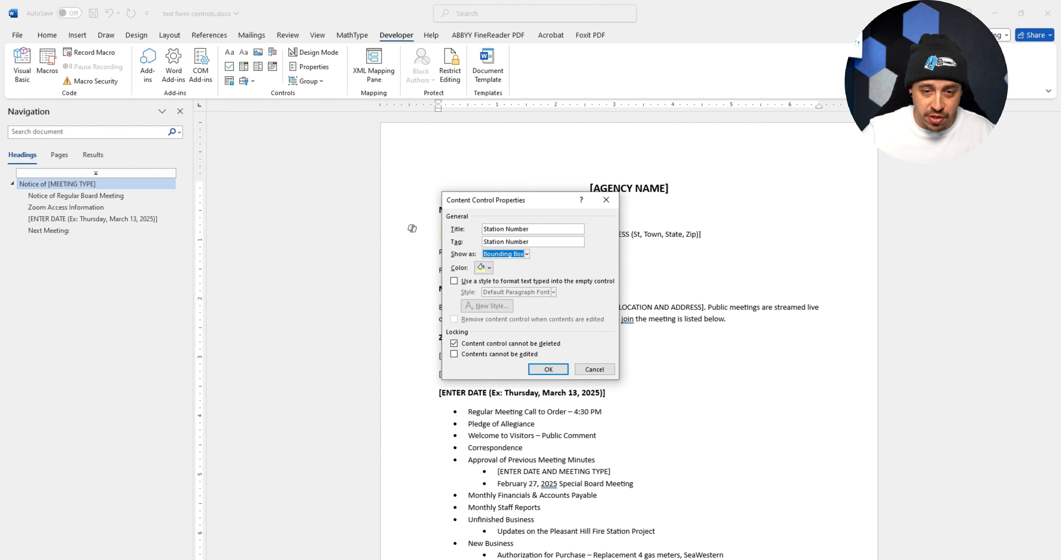
click(548, 369)
Replace the stray "d" after "Fax:" with the placeholder [ENTER FAX].
click(517, 246)
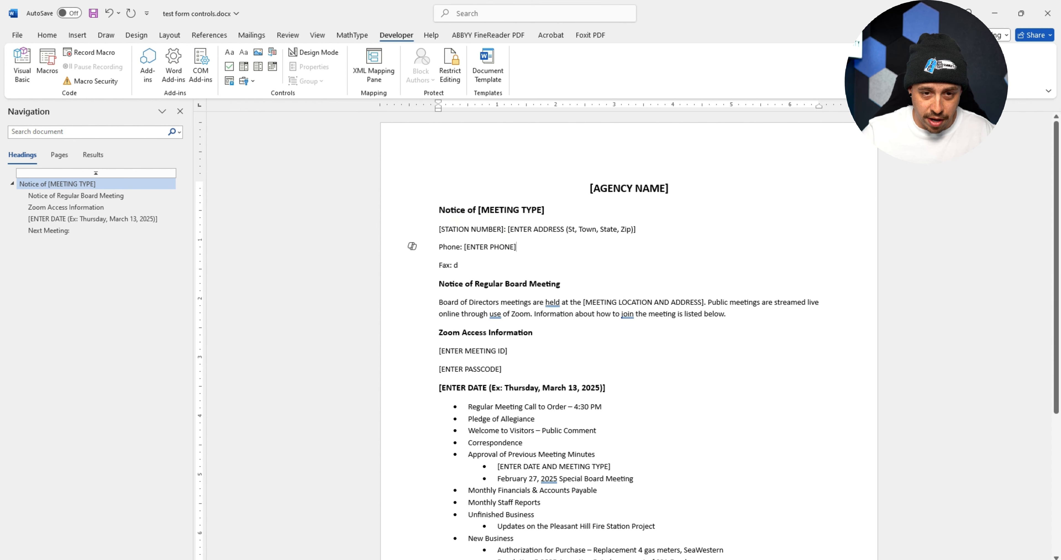
key(Down)
key(BackSpace)
text([ENTER FA)
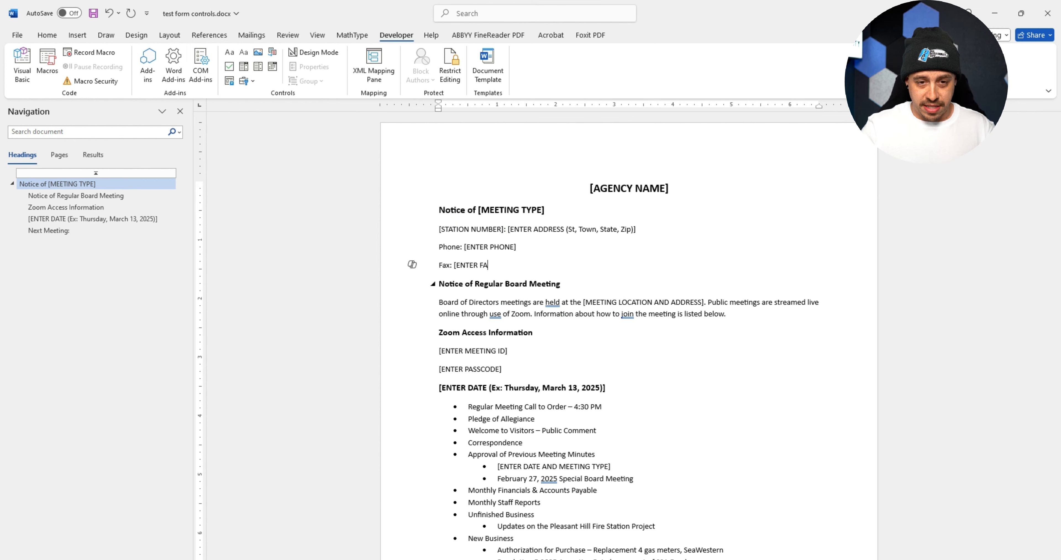
text(X])
Wrap the [ENTER FAX] placeholder in a plain text content control titled "Fax".
key(shift+Left)
key(shift+Left)
key(shift+Left)
key(shift+Left)
key(shift+Left)
key(shift+Left)
key(shift+Left)
key(shift+Left)
key(shift+Left)
key(shift+Left)
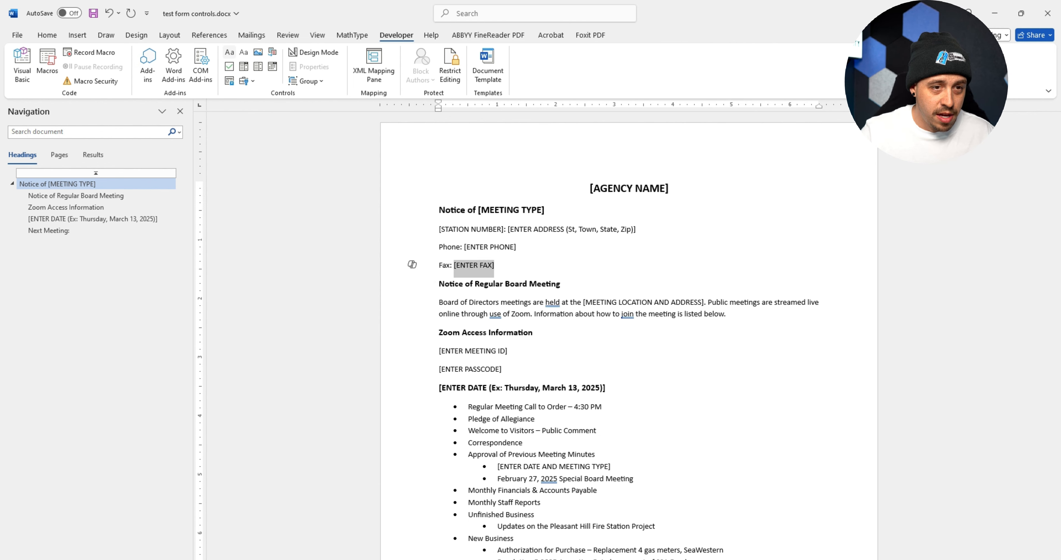
click(244, 53)
click(309, 66)
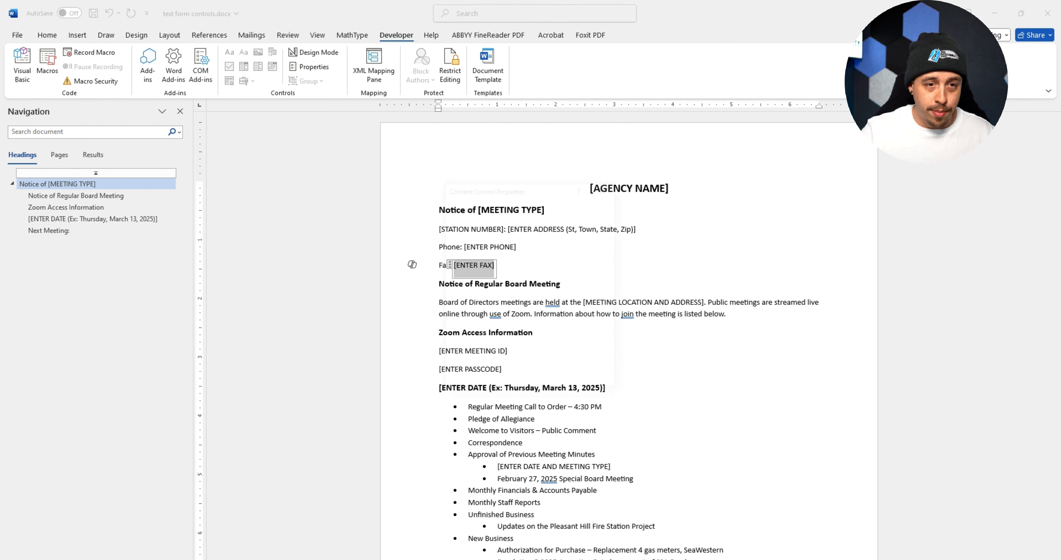
text(Fa)
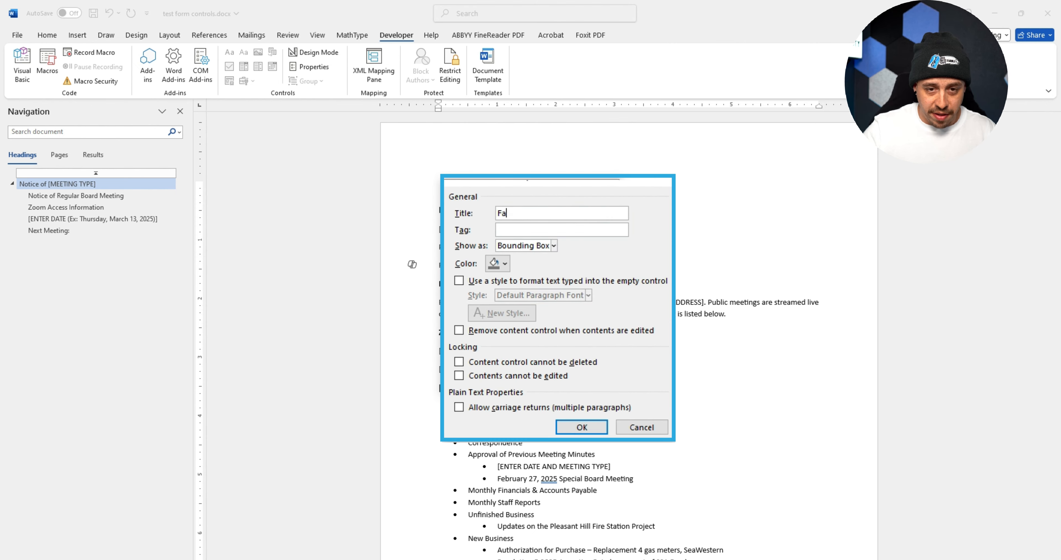
text(x)
Color the Fax content control light yellow, lock it against deletion, and allow carriage returns in it.
click(497, 263)
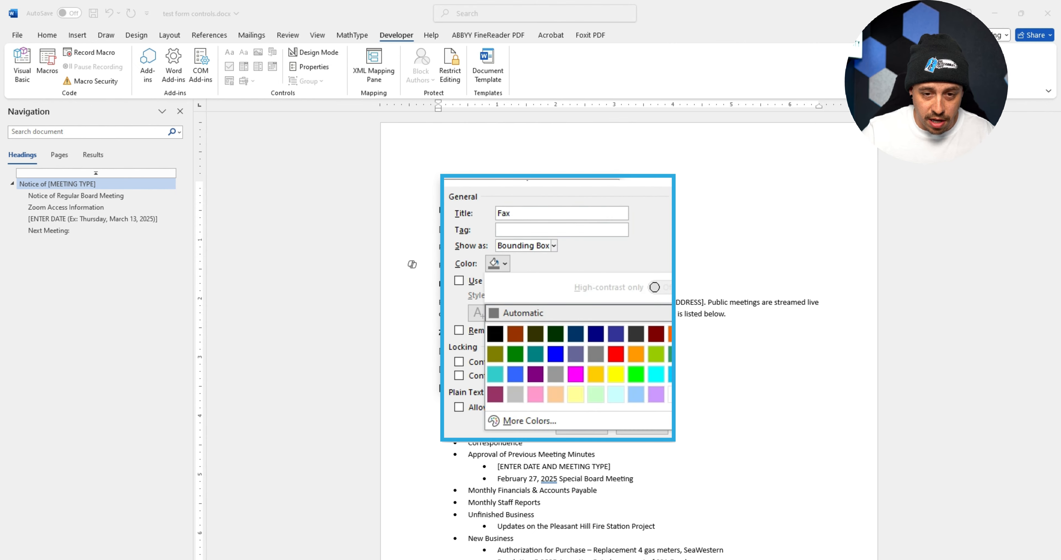
click(576, 394)
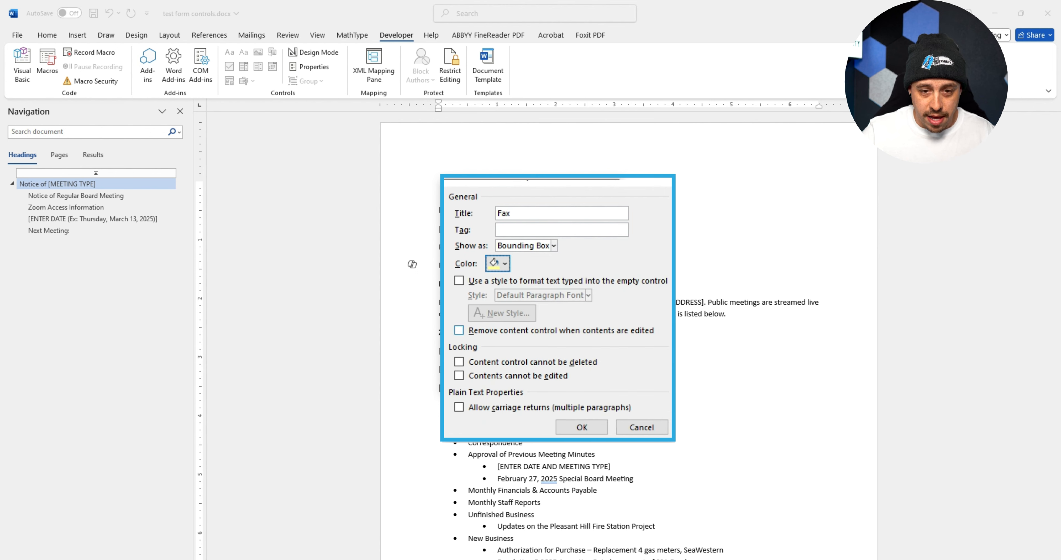
key(alt+d)
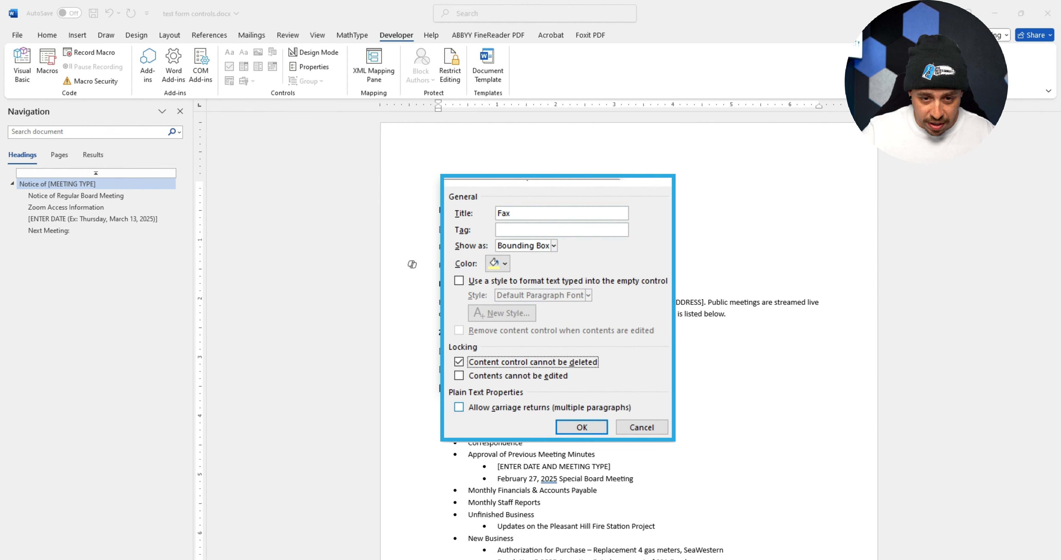
click(458, 406)
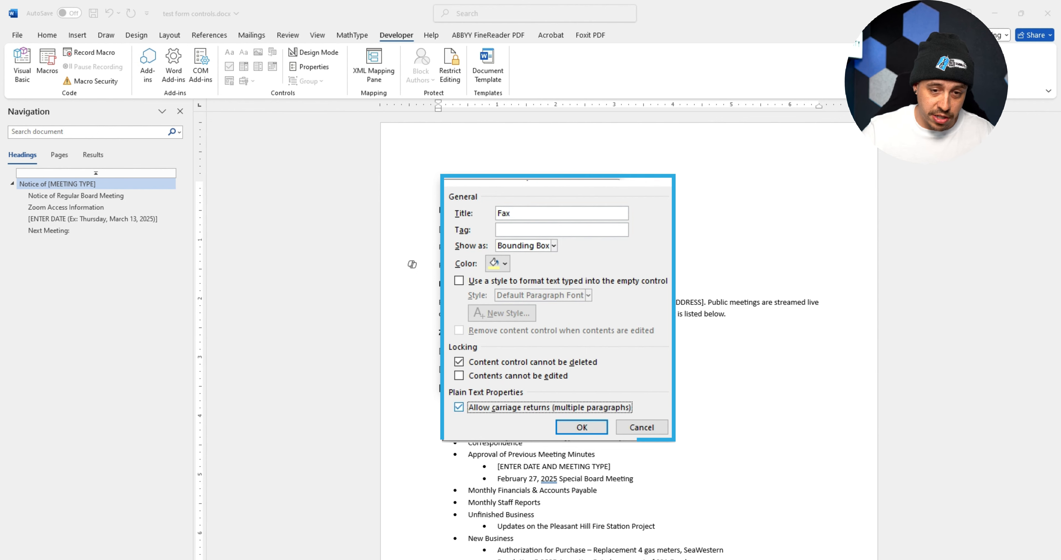
click(581, 427)
click(560, 283)
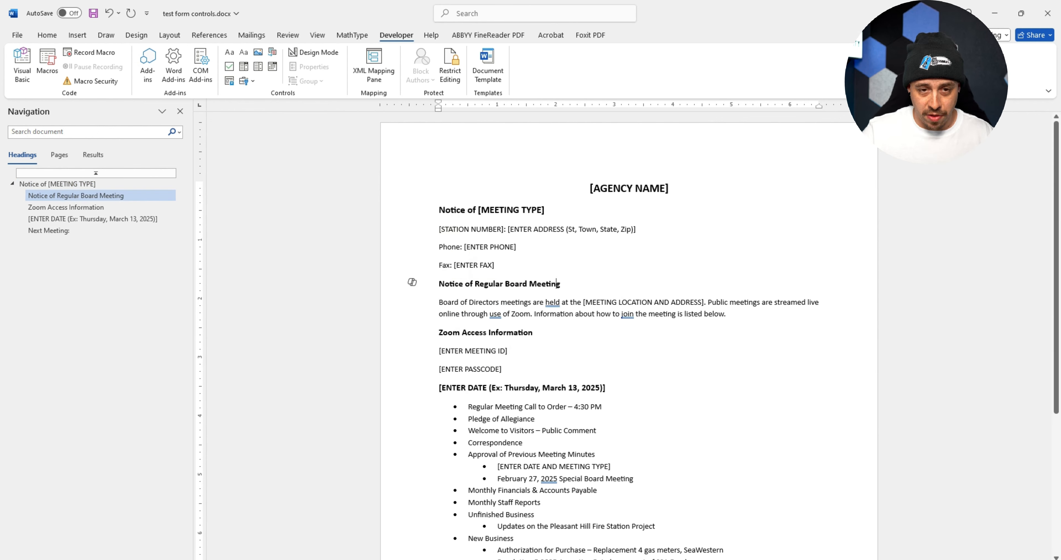
Save the document, start enforcing the Filling in forms restriction without a password, and close the Restrict Editing options.
click(93, 14)
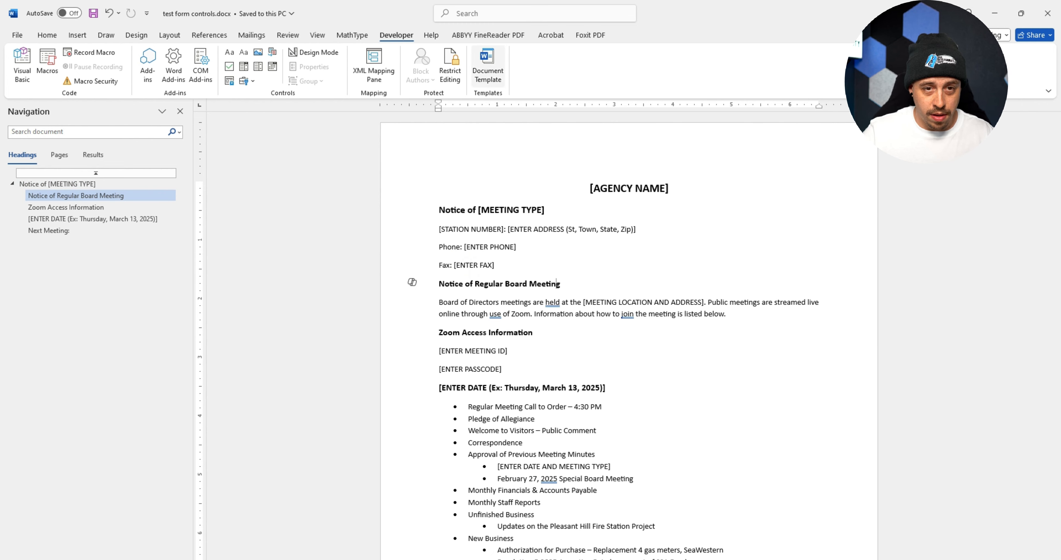
click(449, 68)
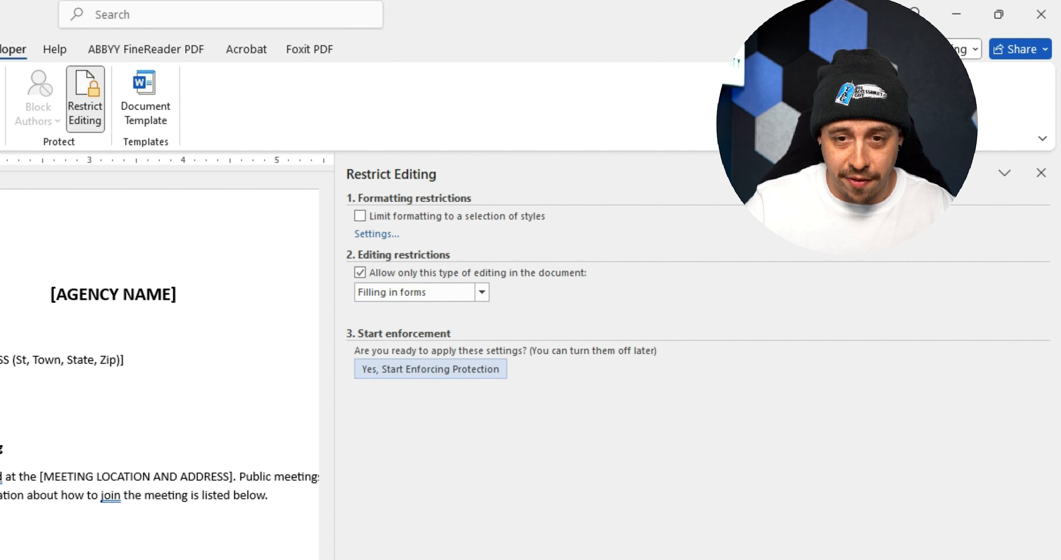
click(430, 369)
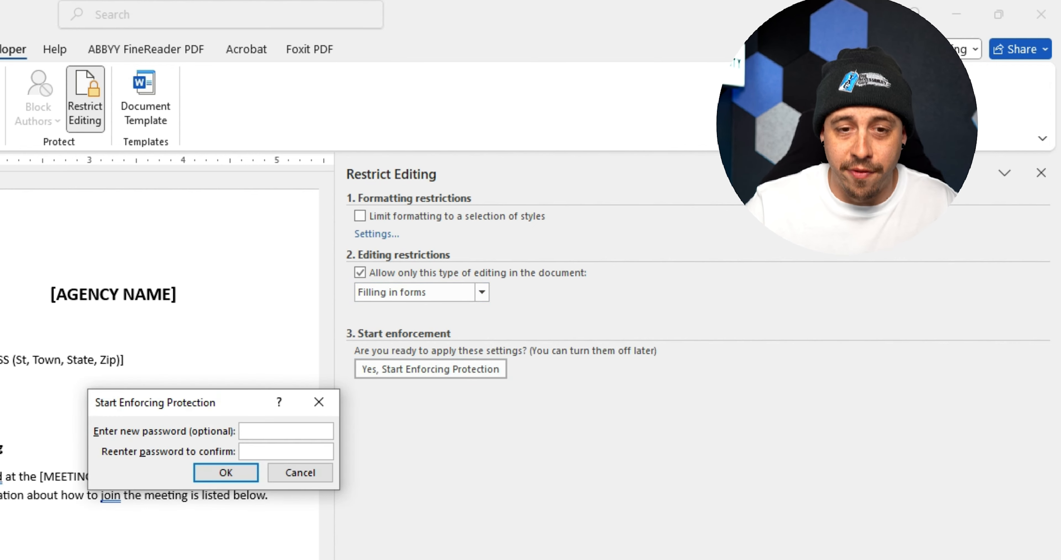
key(Return)
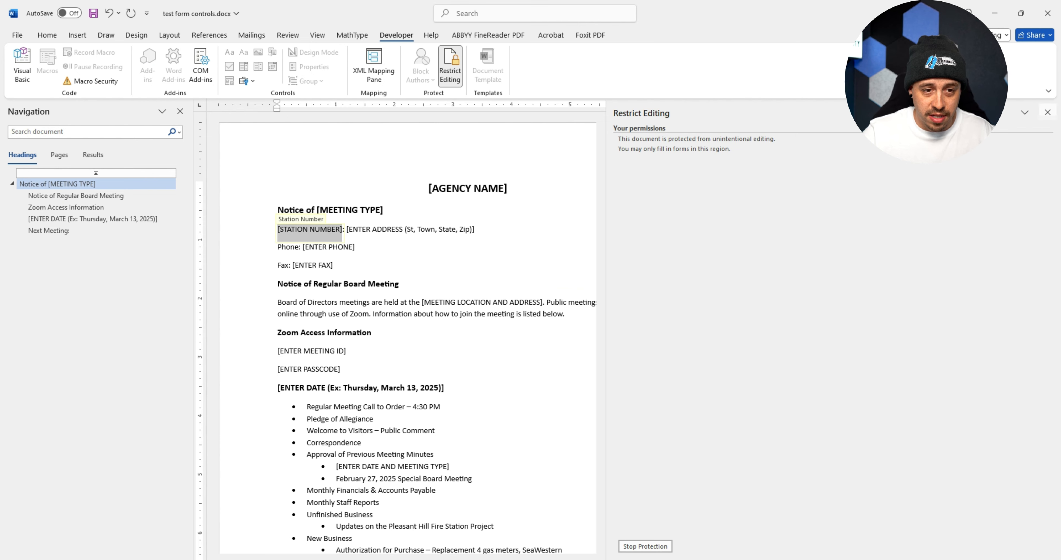
click(1048, 112)
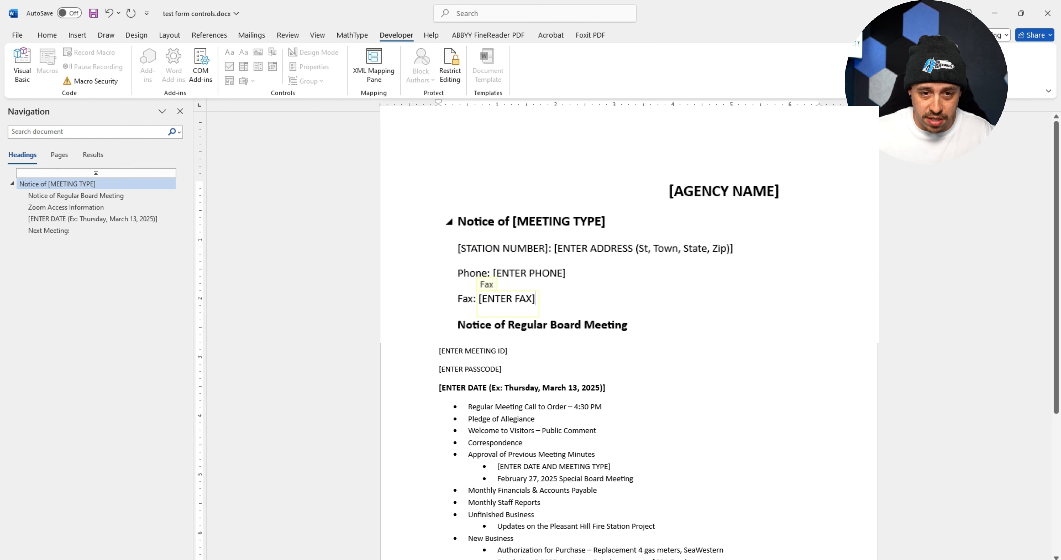
Delete the word "NUMBER" from the [STATION NUMBER] placeholder in the protected form.
double_click(519, 249)
key(BackSpace)
key(BackSpace)
key(BackSpace)
key(BackSpace)
key(BackSpace)
key(BackSpace)
key(BackSpace)
key(BackSpace)
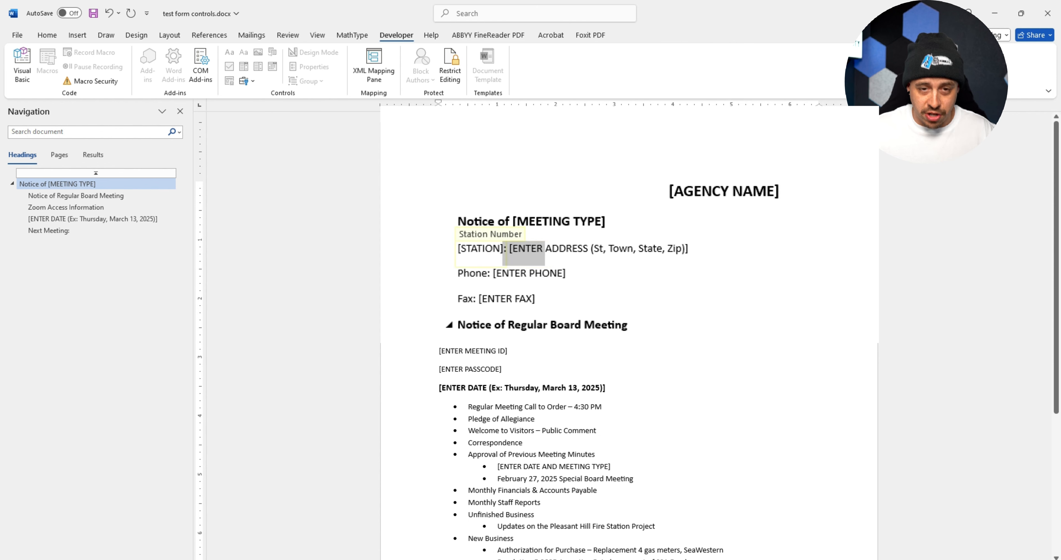
Replace the rest of the [STATION] placeholder in the Station Number field with 109873.
key(BackSpace)
key(BackSpace)
key(BackSpace)
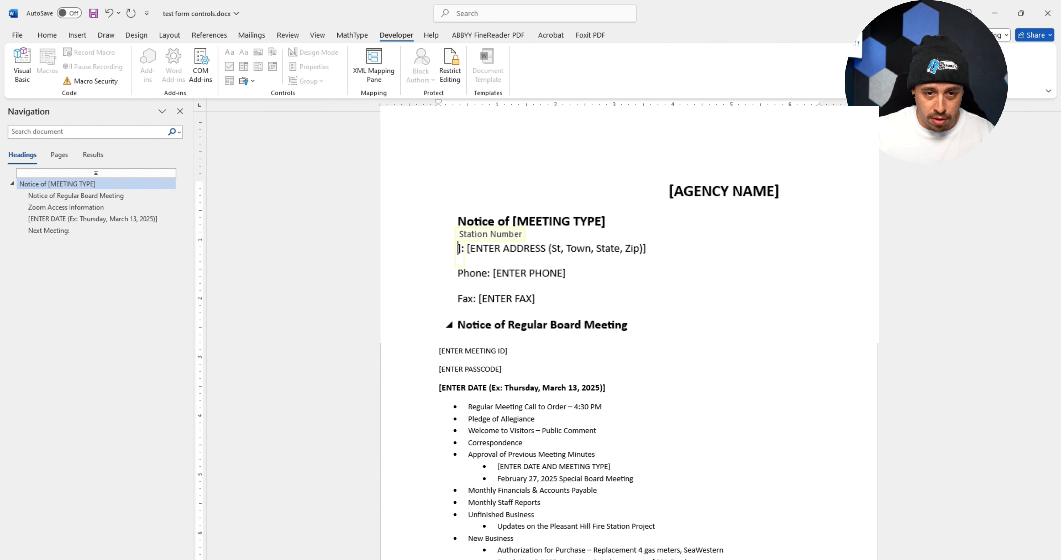
text(10987)
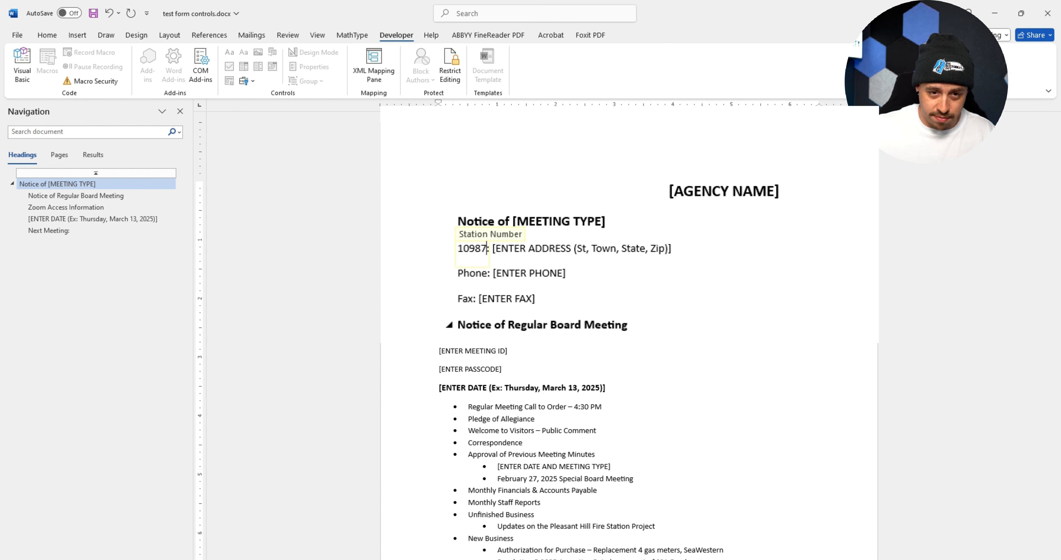
text(3)
Fill the Fax field of the protected form with the text "this is a fax number".
click(494, 299)
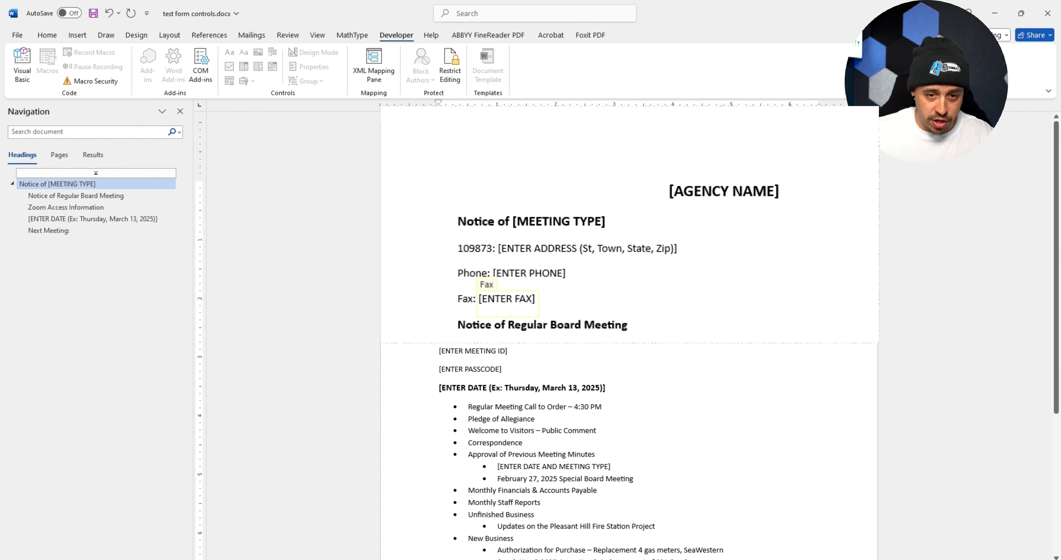
text(this is a)
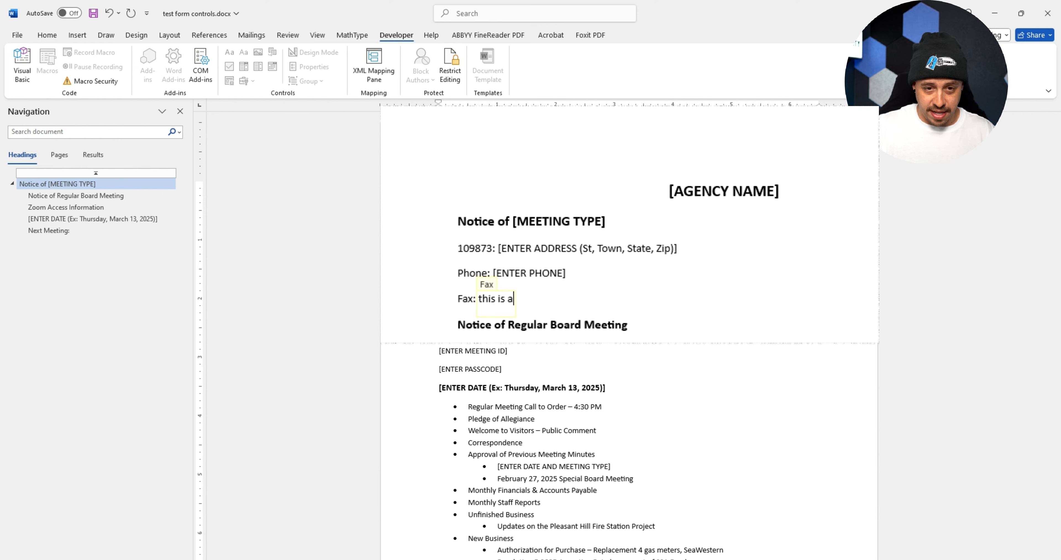
text( fax number)
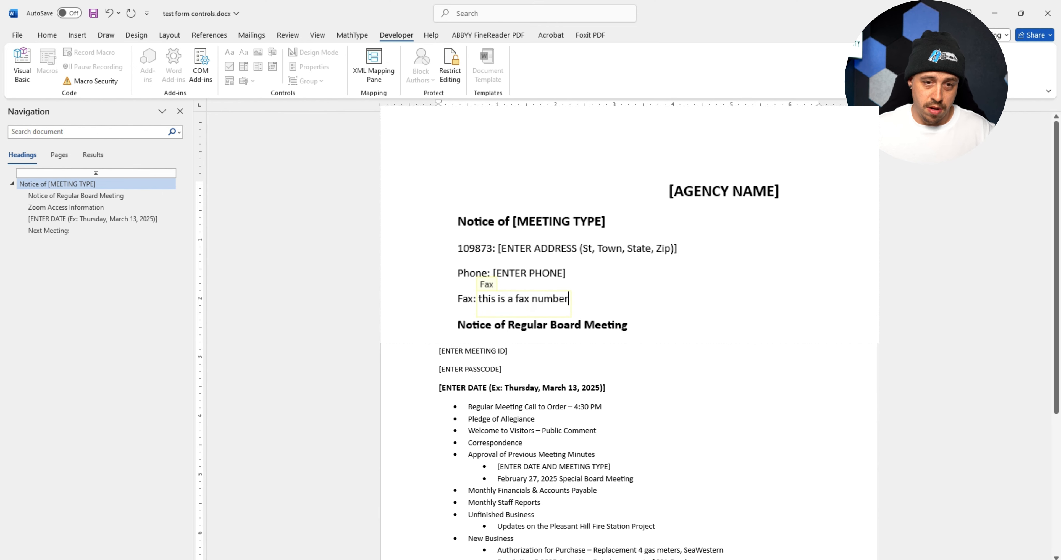
Save the filled-in form and convert it to a PDF with Acrobat.
click(585, 324)
key(ctrl+s)
click(47, 35)
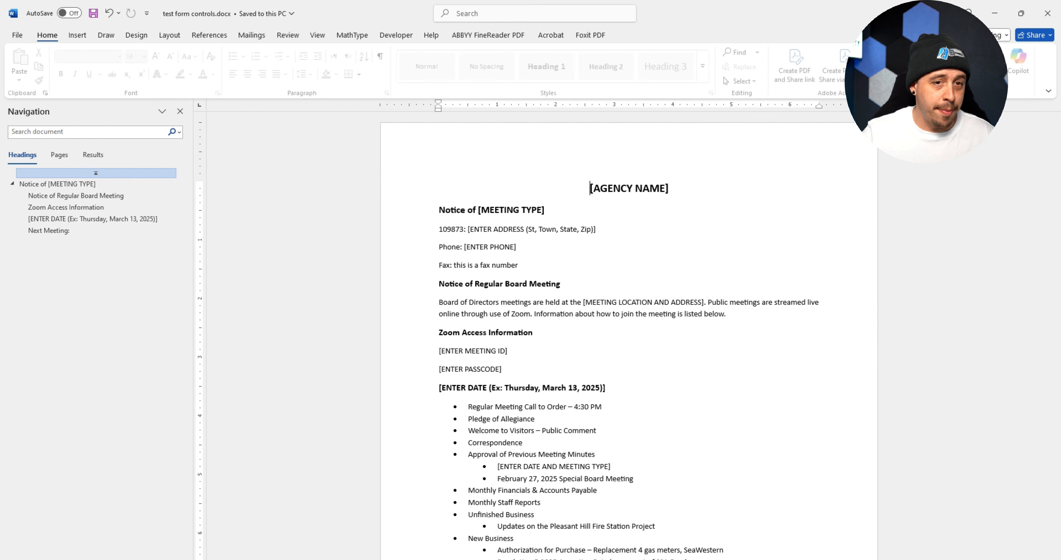
click(550, 35)
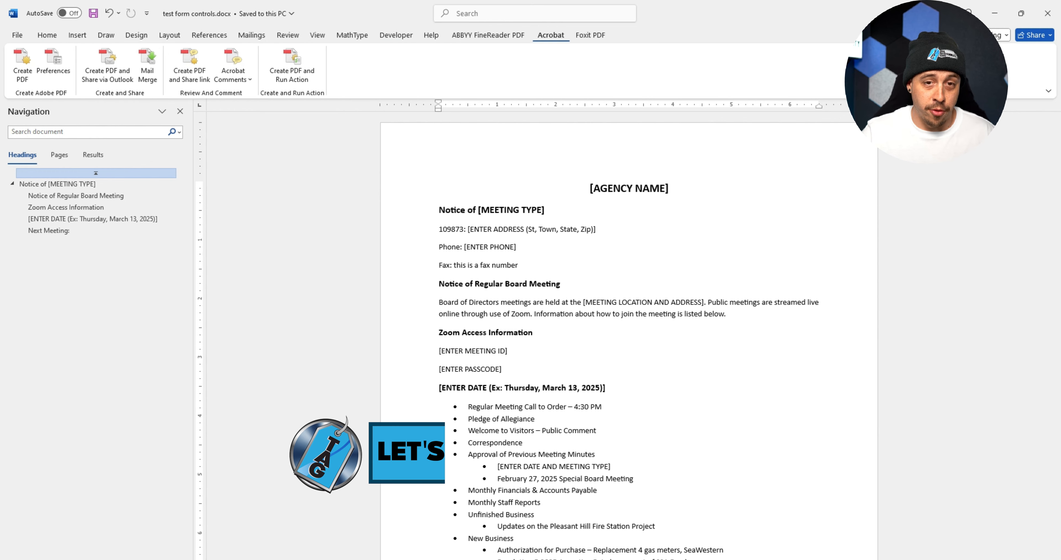
click(22, 62)
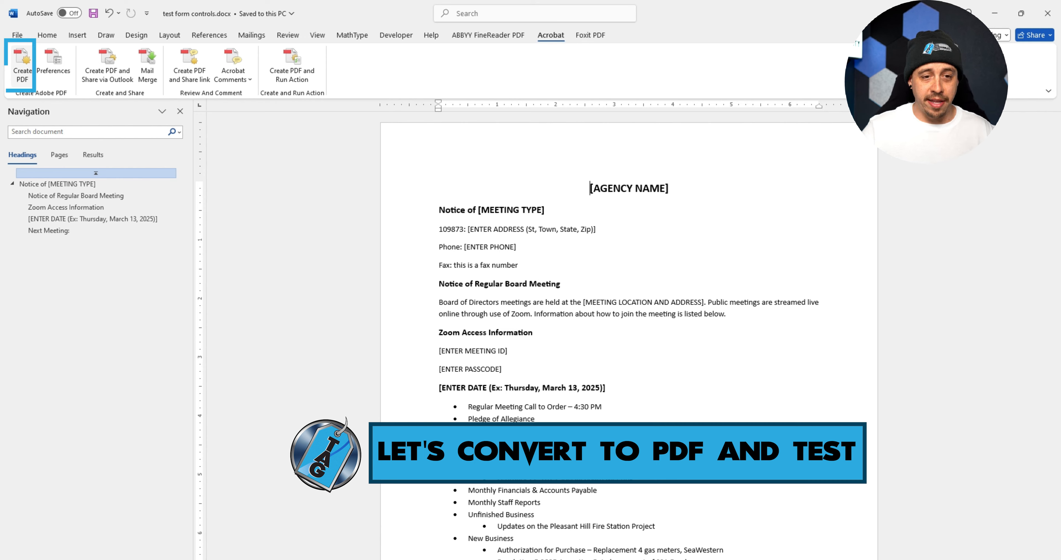
key(Return)
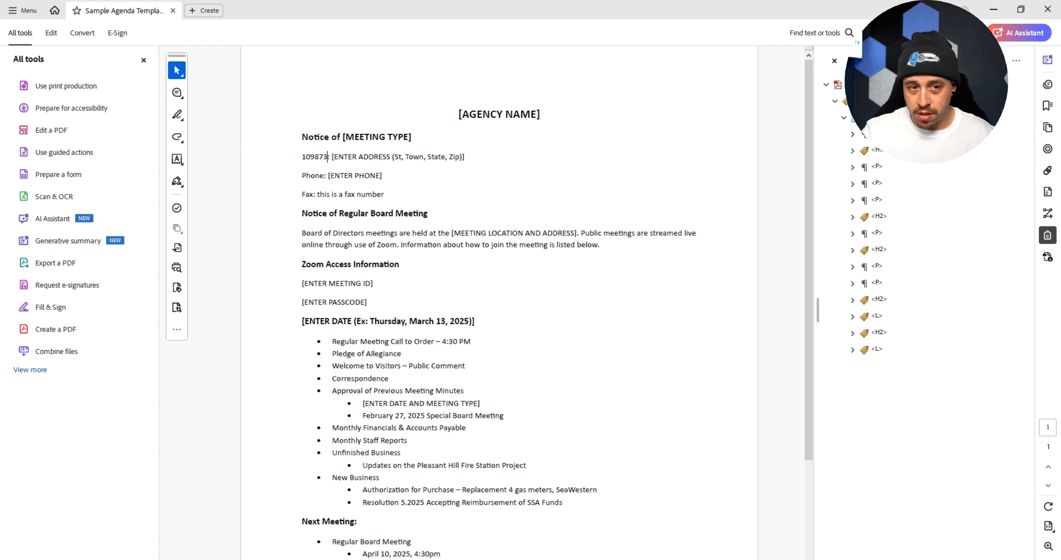
Examine the PDF tags of the agency name, the meeting type heading and the station and address paragraph.
click(877, 134)
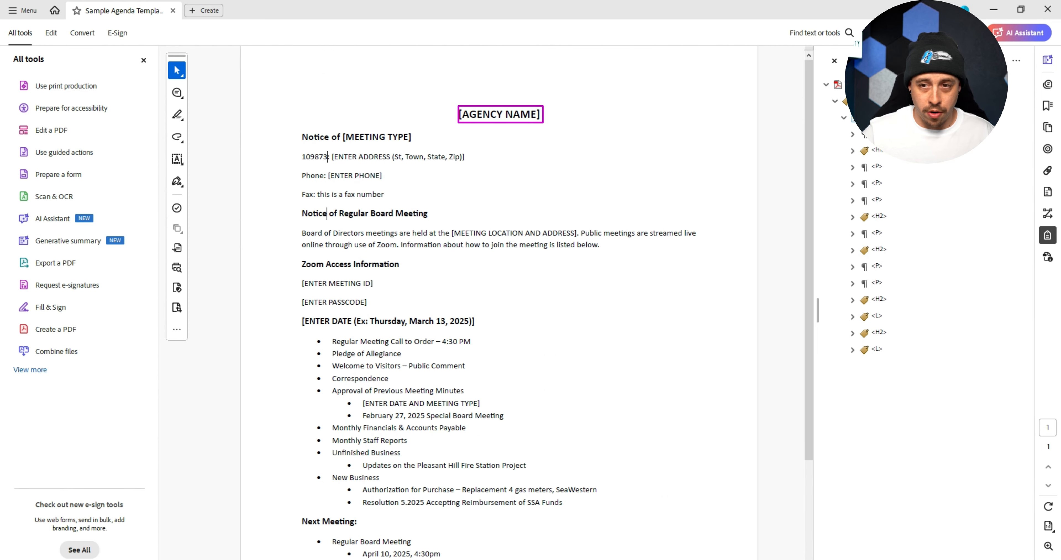
click(877, 150)
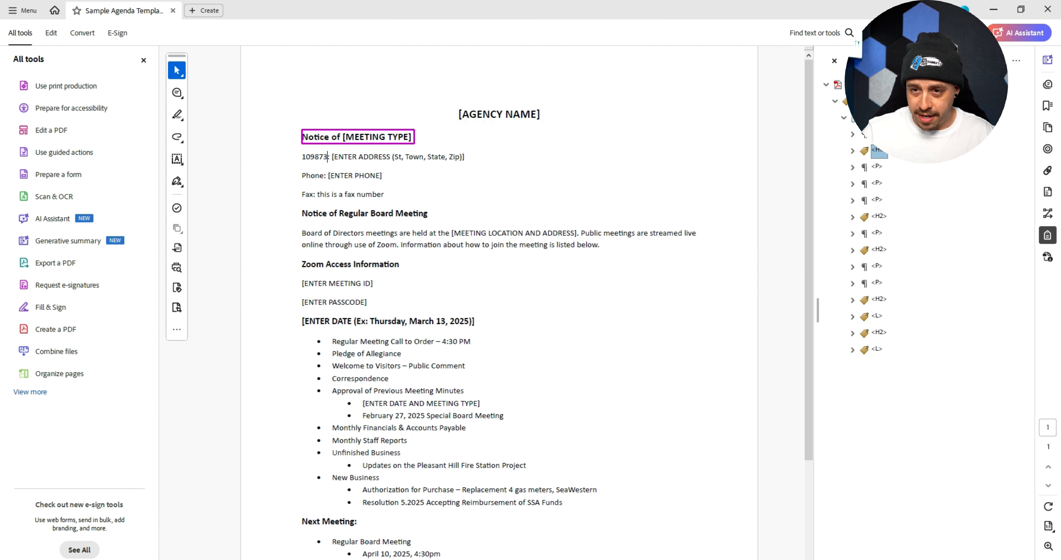
key(Up)
key(Down)
key(Down)
key(Right)
key(Down)
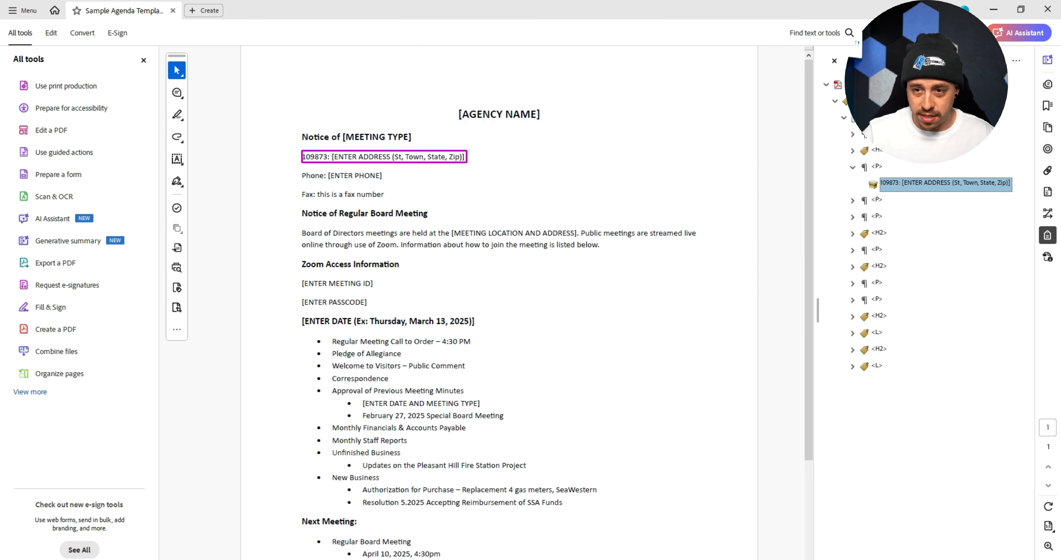
Walk through the PDF tags from the phone and fax paragraphs down to the Zoom Access Information heading.
key(Left)
key(Left)
key(Down)
key(Down)
key(Down)
key(Up)
key(Down)
key(Right)
key(Left)
key(Down)
key(Down)
key(Down)
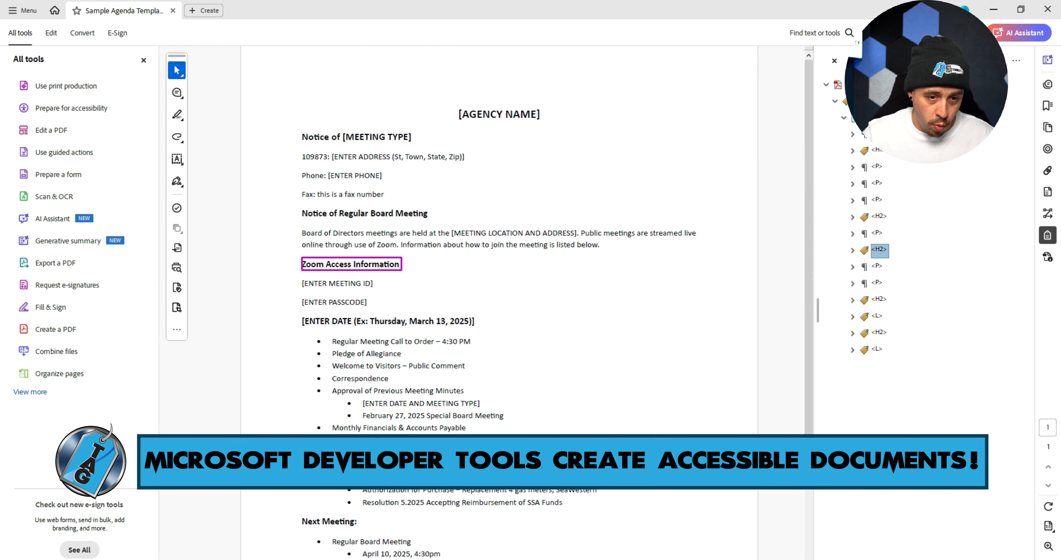
Return to the station and address paragraph's tag and inspect the text it contains.
key(Up)
key(Up)
key(Up)
key(Up)
key(Up)
key(Up)
key(Right)
key(Down)
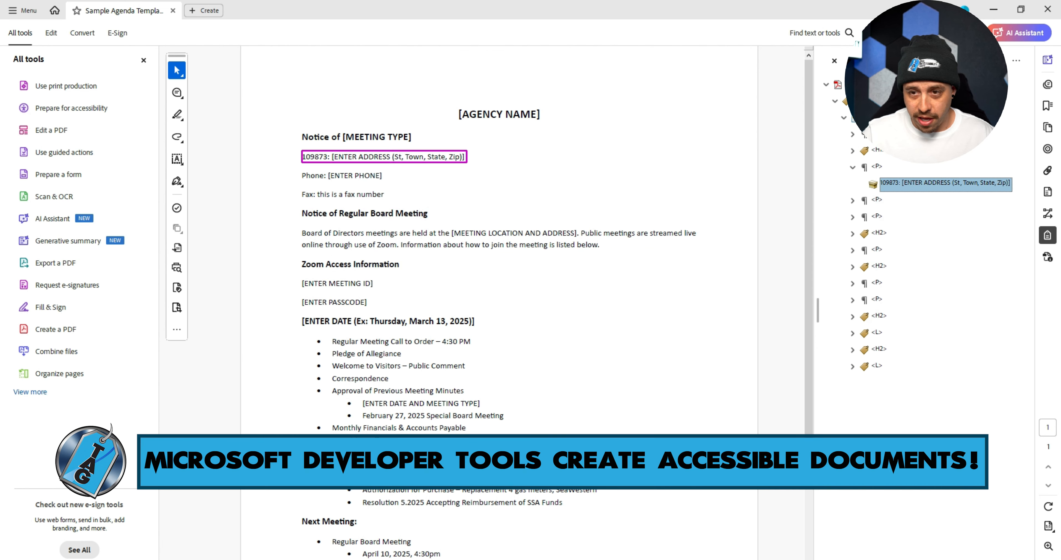
Inspect the text contained in the fax paragraph's tag, then collapse that tag.
key(Up)
key(Left)
key(Down)
key(Down)
key(Right)
key(Down)
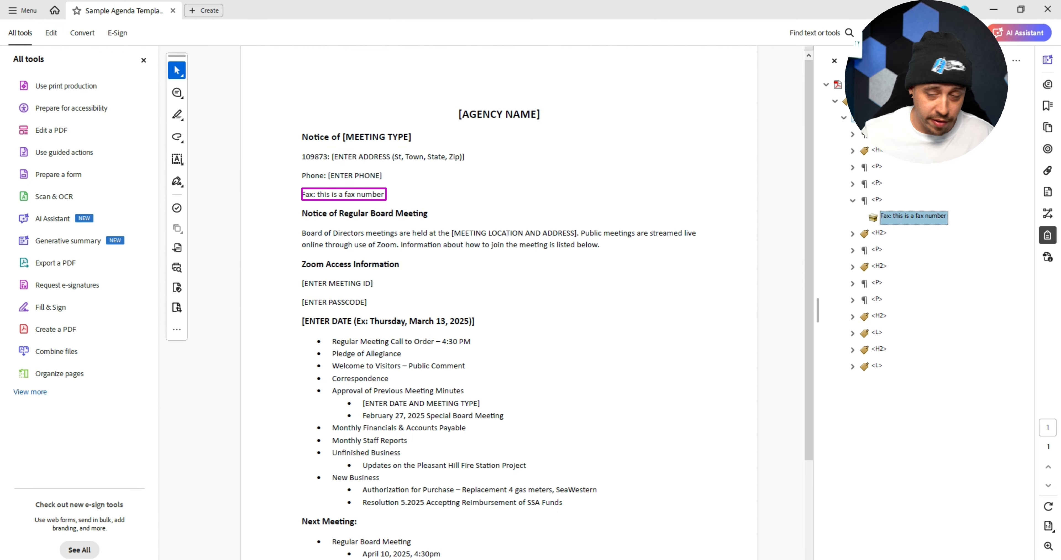
key(Up)
key(Left)
key(Up)
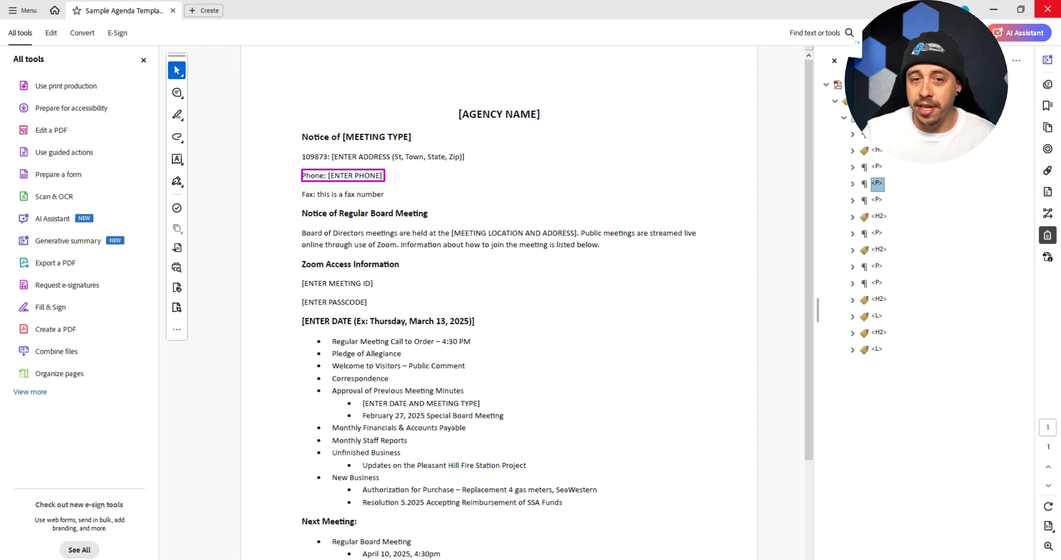
Close the PDF, switch back to Word, and check the filled Fax and Station Number controls.
click(1048, 10)
click(1047, 112)
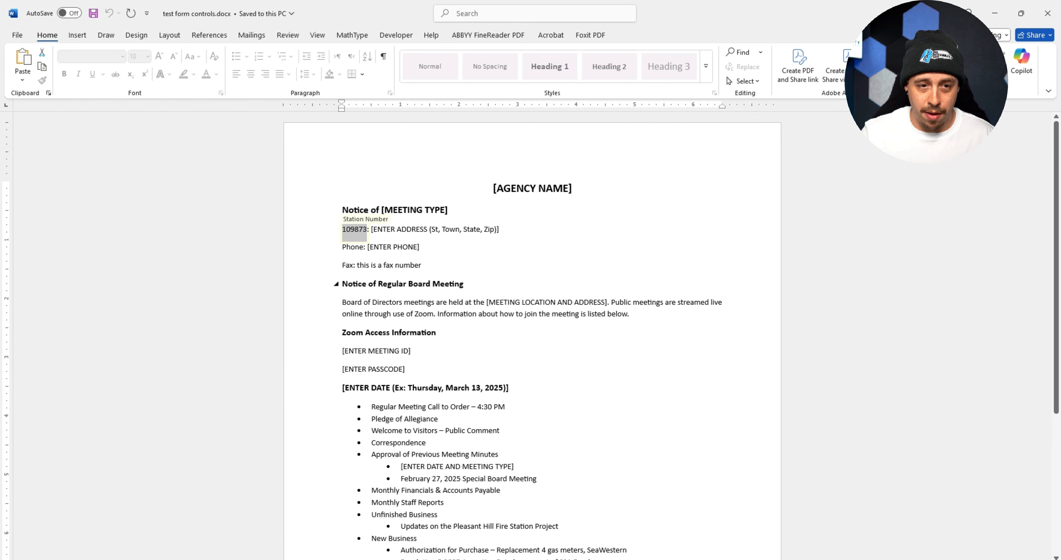
click(415, 265)
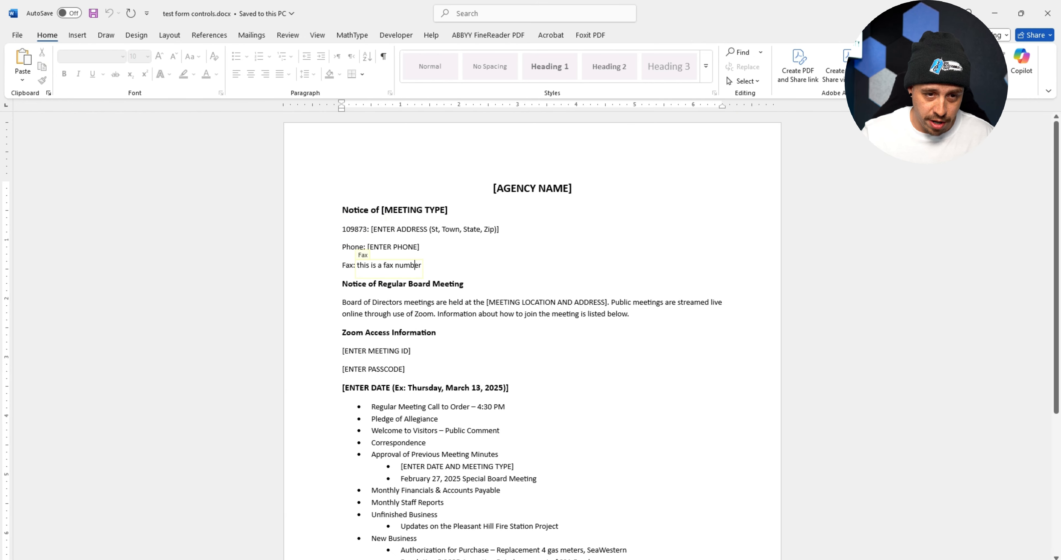
click(354, 229)
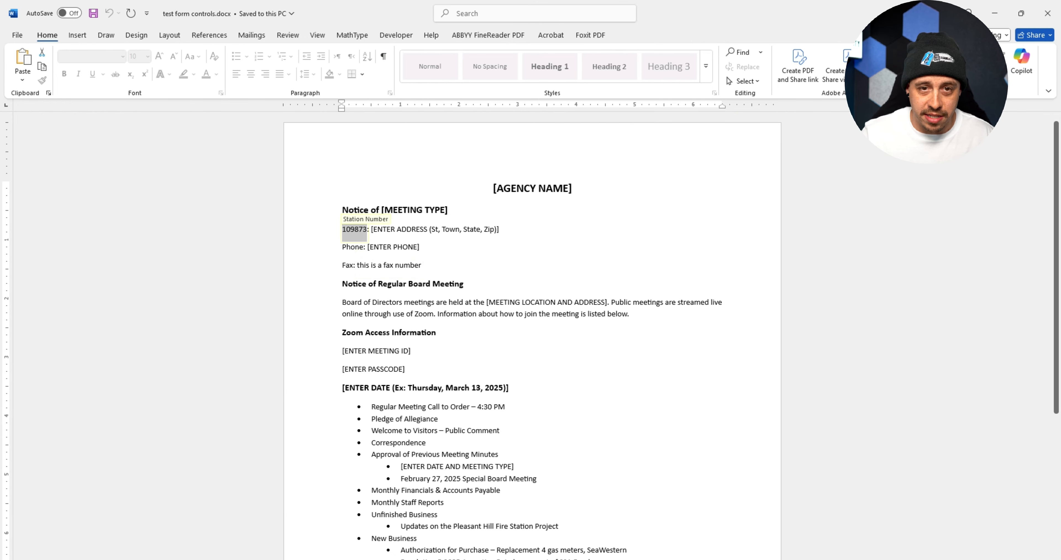
Open the Restrict Editing options and stop the form-filling protection on the document.
click(396, 35)
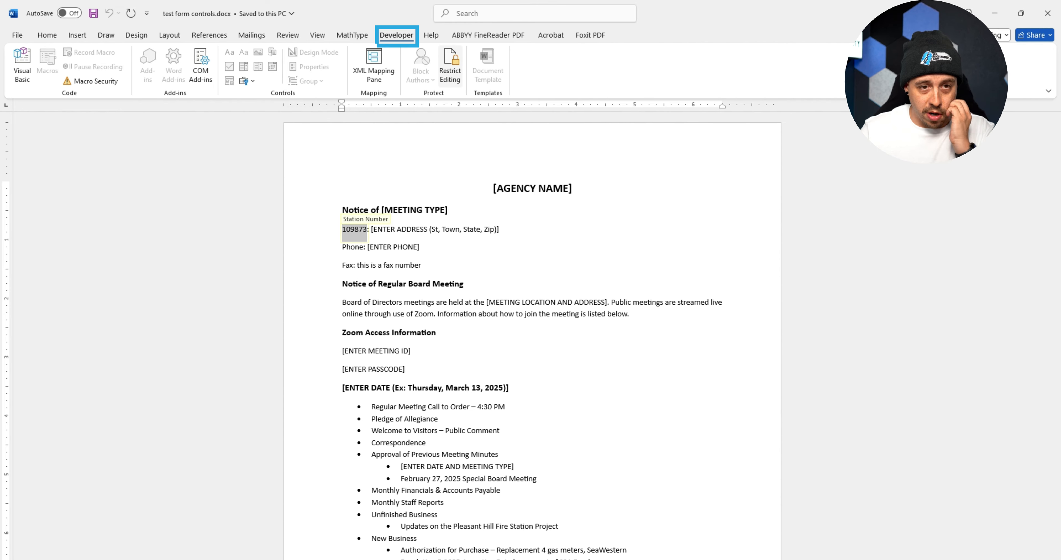
click(449, 68)
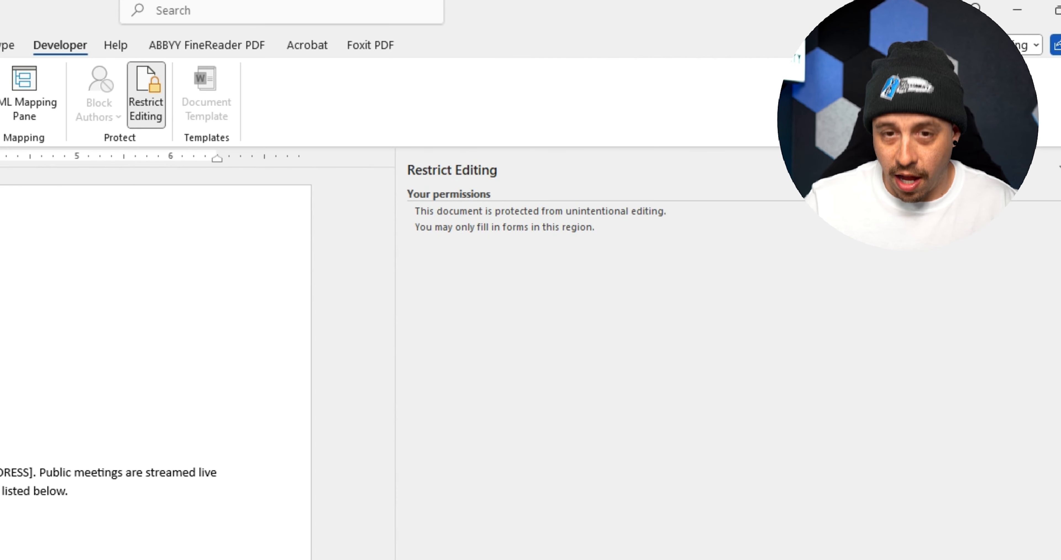
click(645, 546)
click(194, 266)
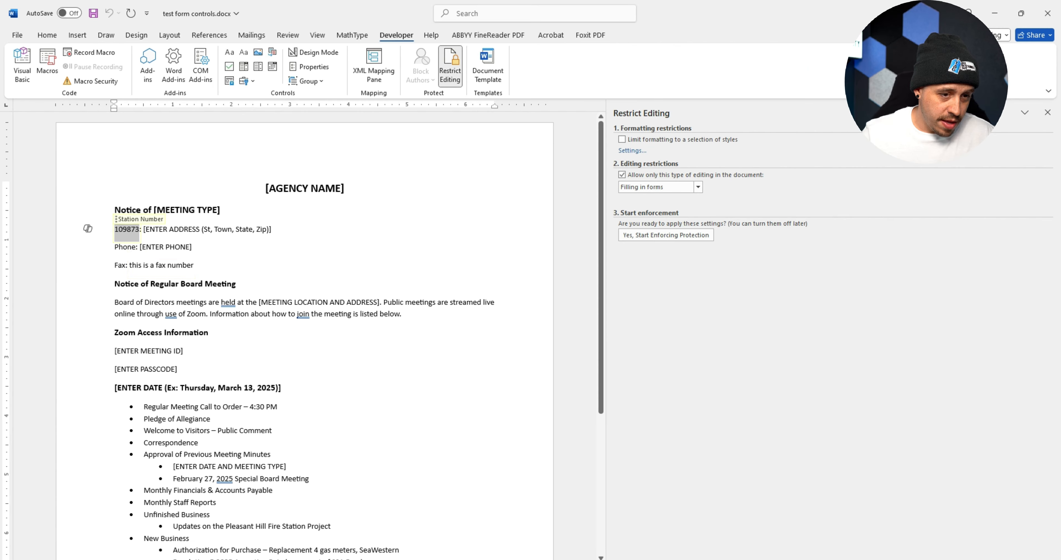
Insert an empty line between the [ENTER DATE] heading and the first agenda bullet.
scroll(305, 329, down, 3)
click(208, 312)
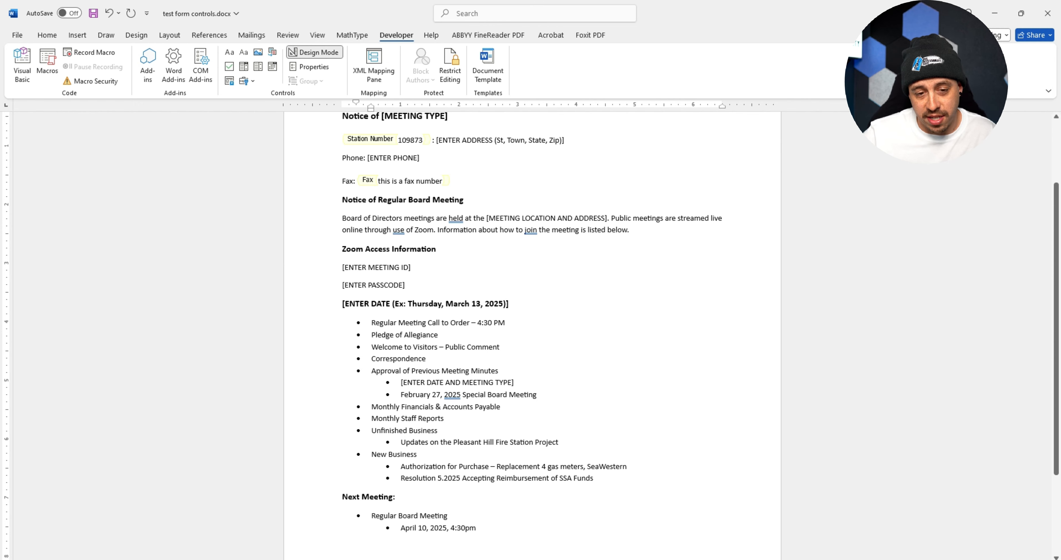
scroll(531, 255, down, 3)
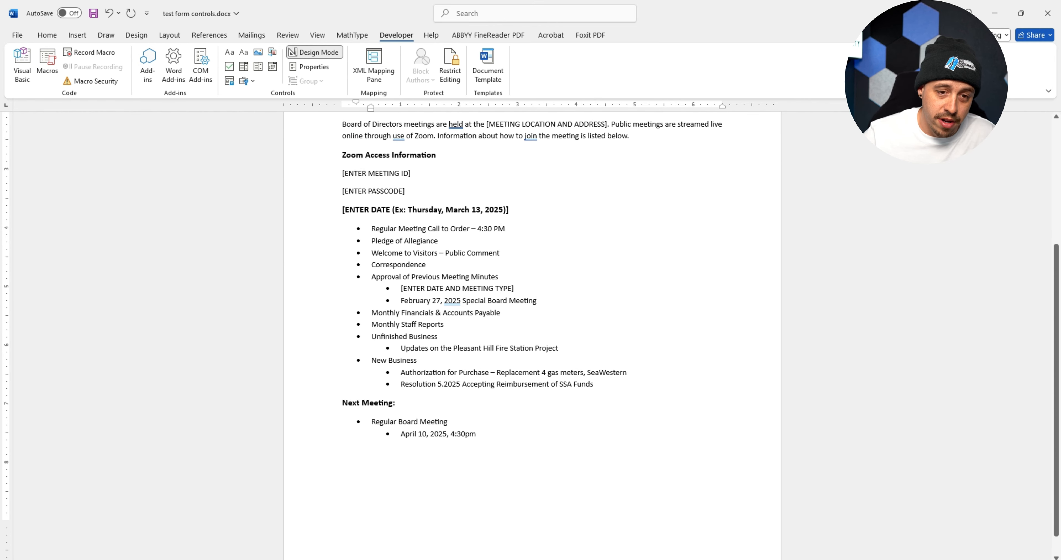
scroll(531, 255, up, 3)
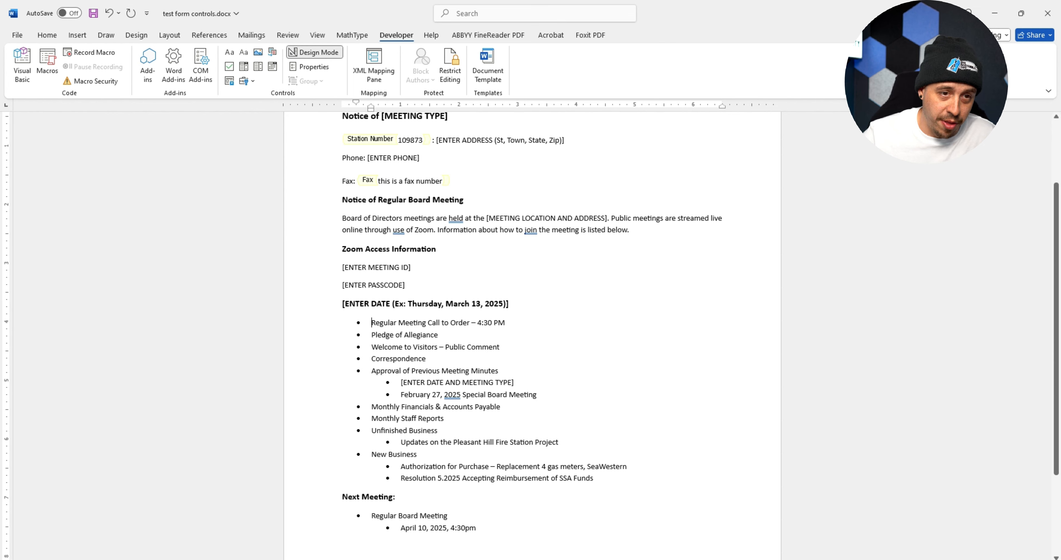
key(Left)
key(Return)
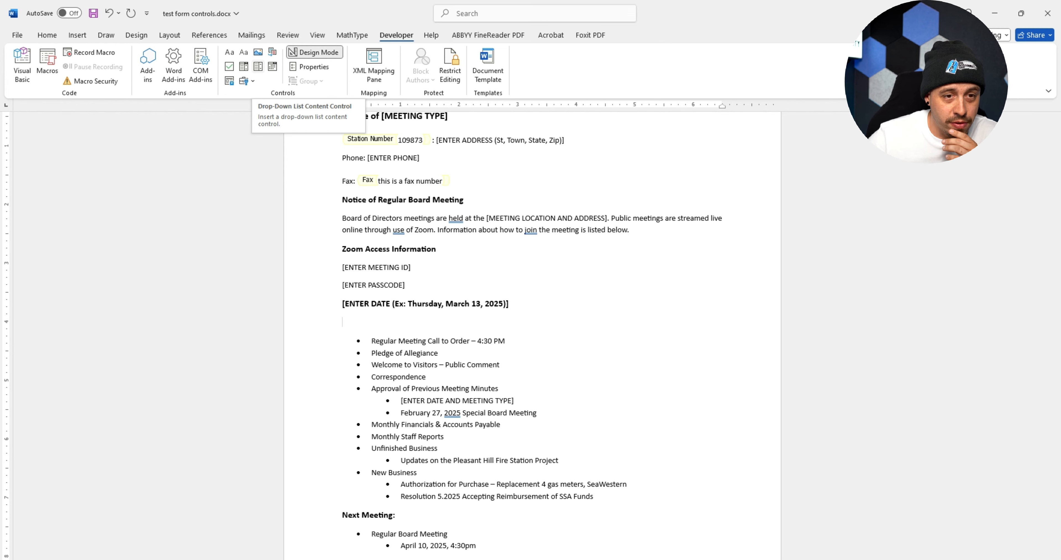
Insert a drop-down list content control on the empty line, title it "Test list", and color it yellow.
click(258, 66)
click(308, 66)
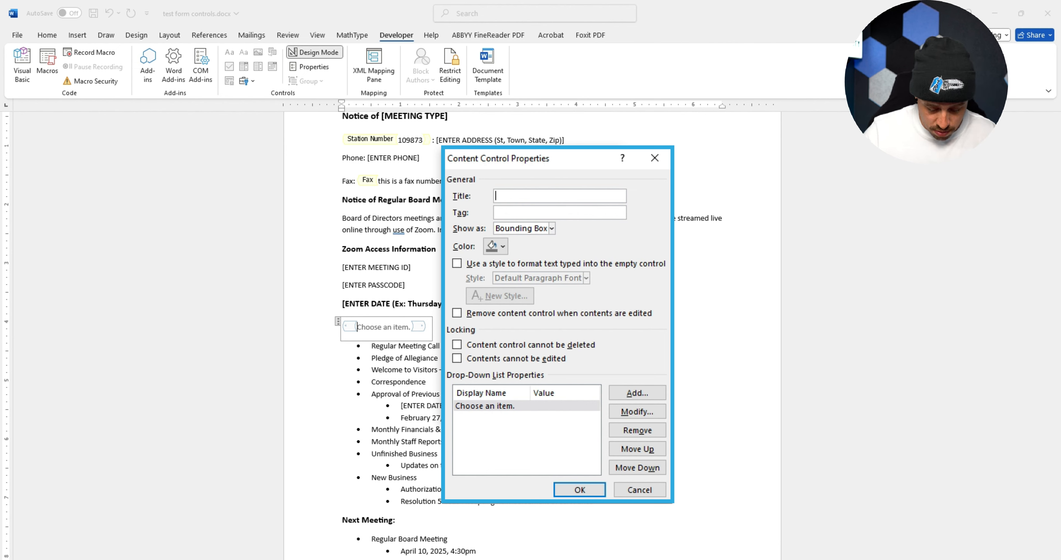
text(Test list)
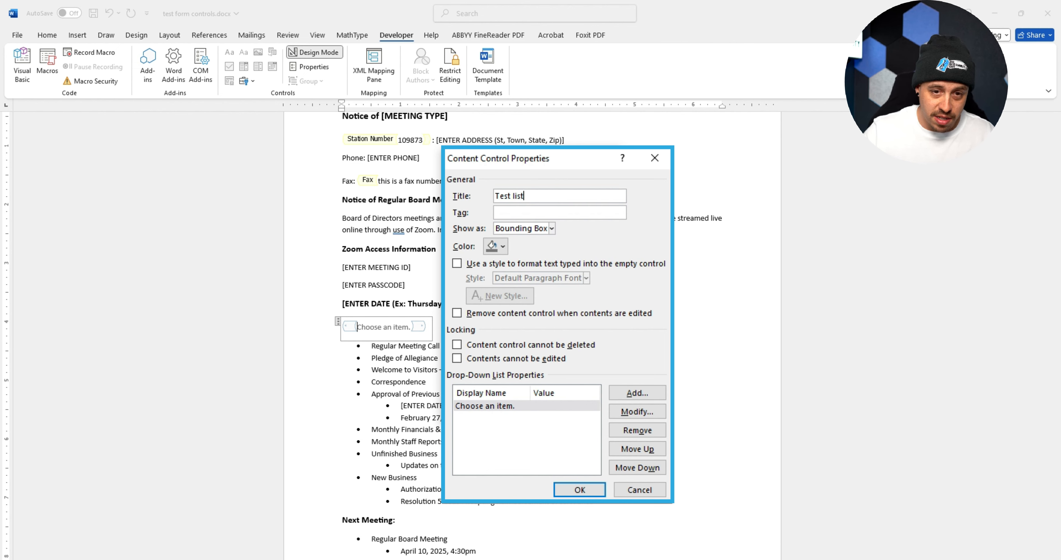
click(502, 246)
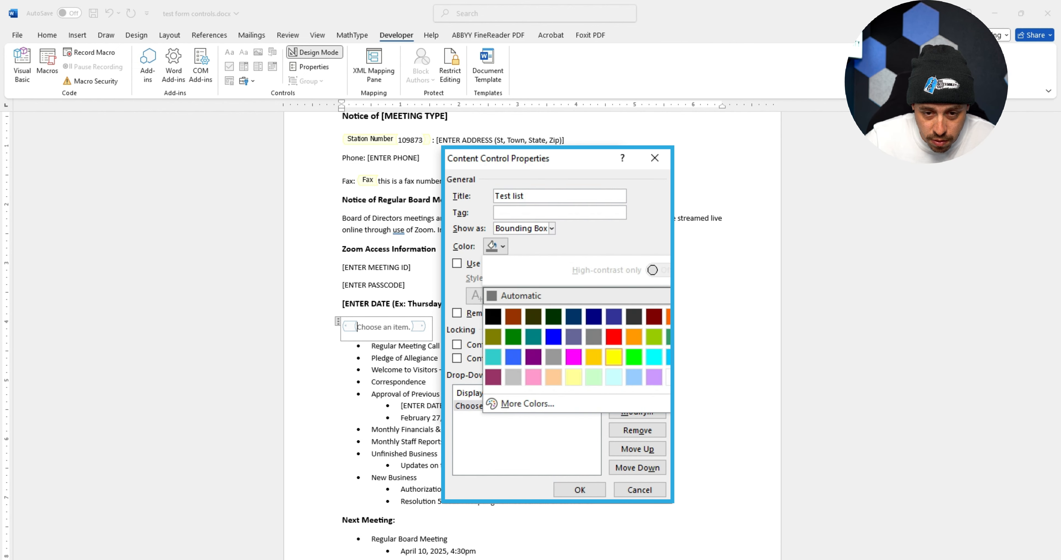
click(613, 356)
Enable a style for text typed into the empty Test list control and choose Default Paragraph Font.
click(457, 263)
click(499, 296)
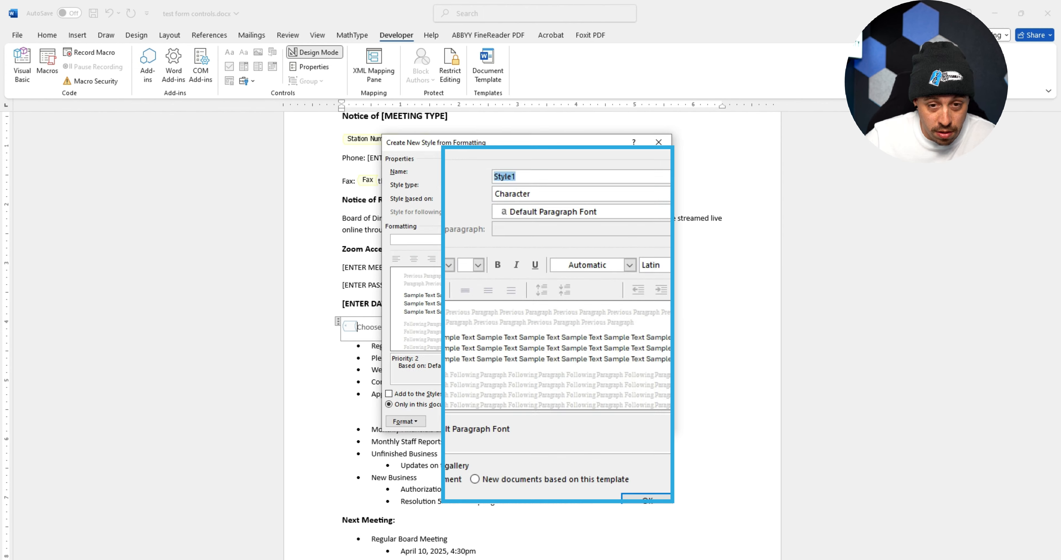
key(Escape)
click(586, 278)
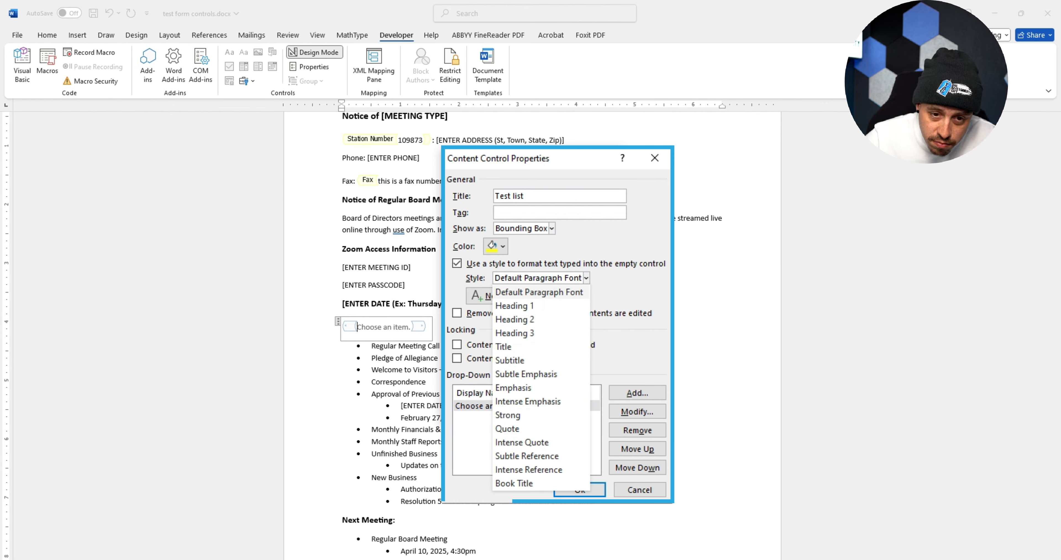
click(539, 292)
click(479, 296)
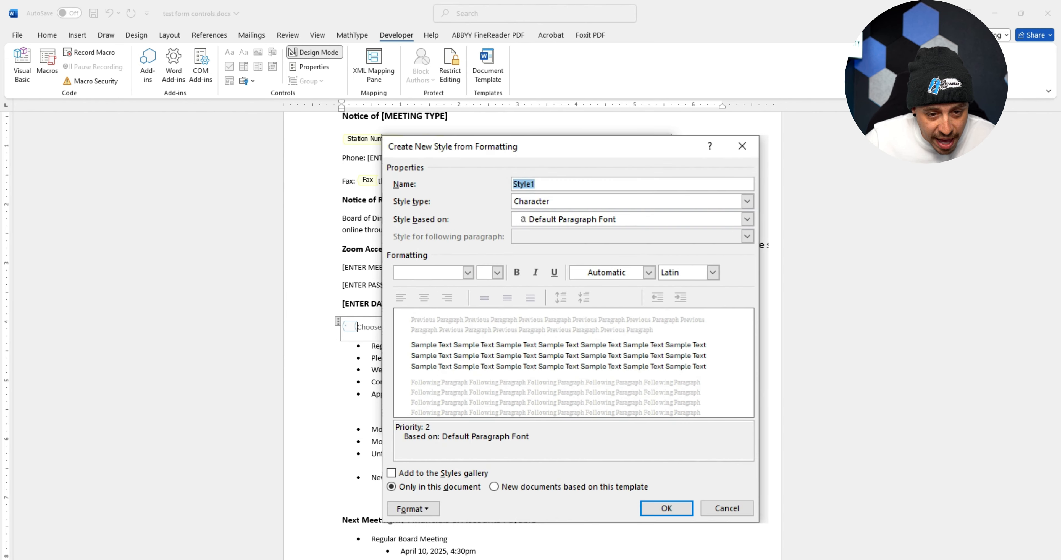
click(662, 185)
click(747, 201)
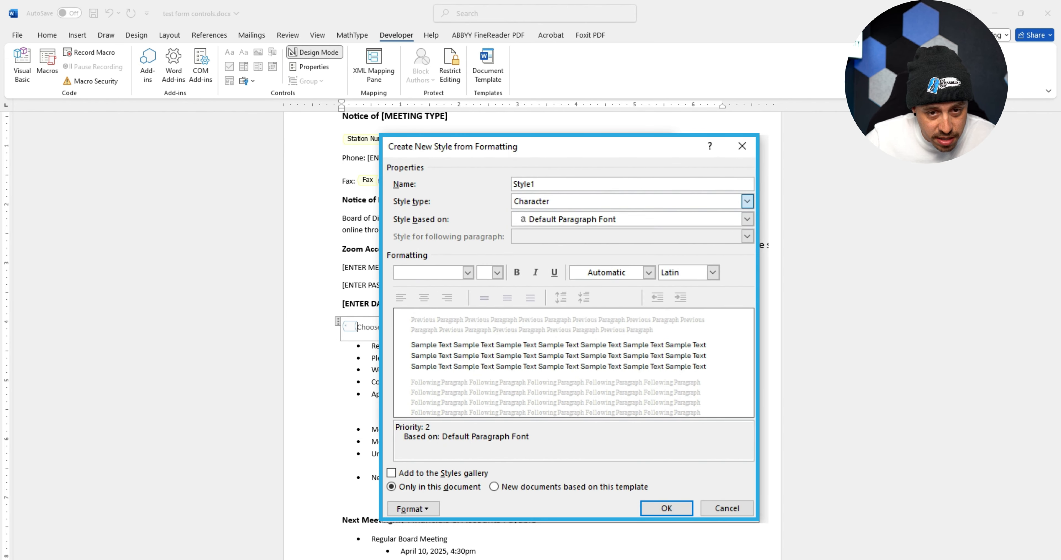
click(746, 219)
scroll(632, 301, down, 4)
drag(747, 319, 747, 260)
click(650, 240)
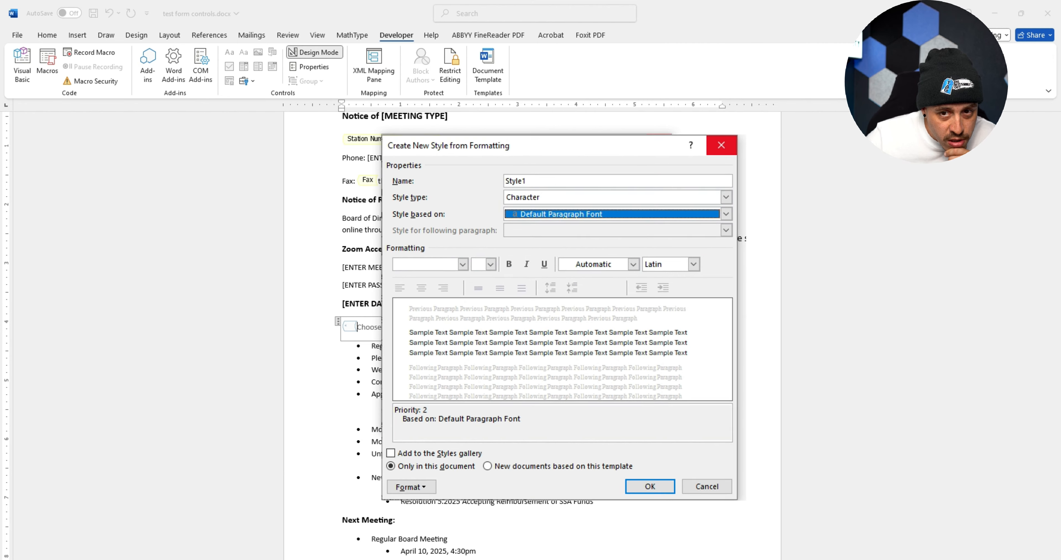
click(742, 146)
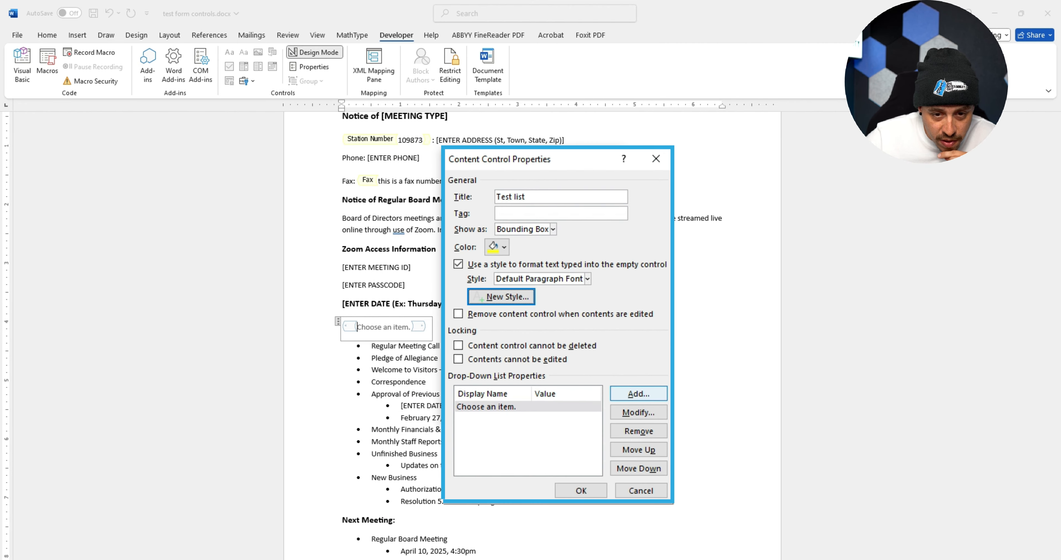
Discard the Test list property changes without adding a choice and undo the insertion of the drop-down list and its empty line.
click(638, 393)
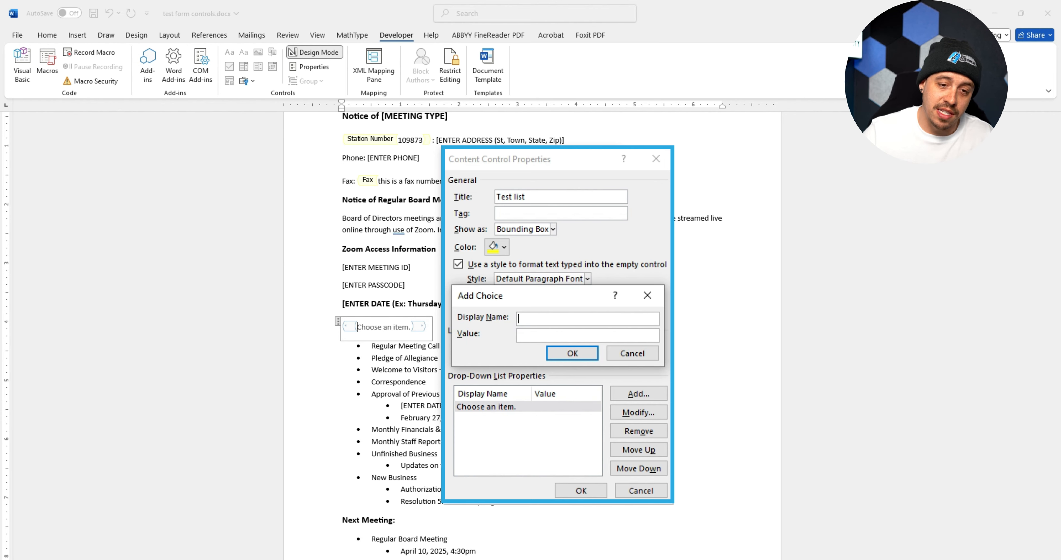
click(632, 353)
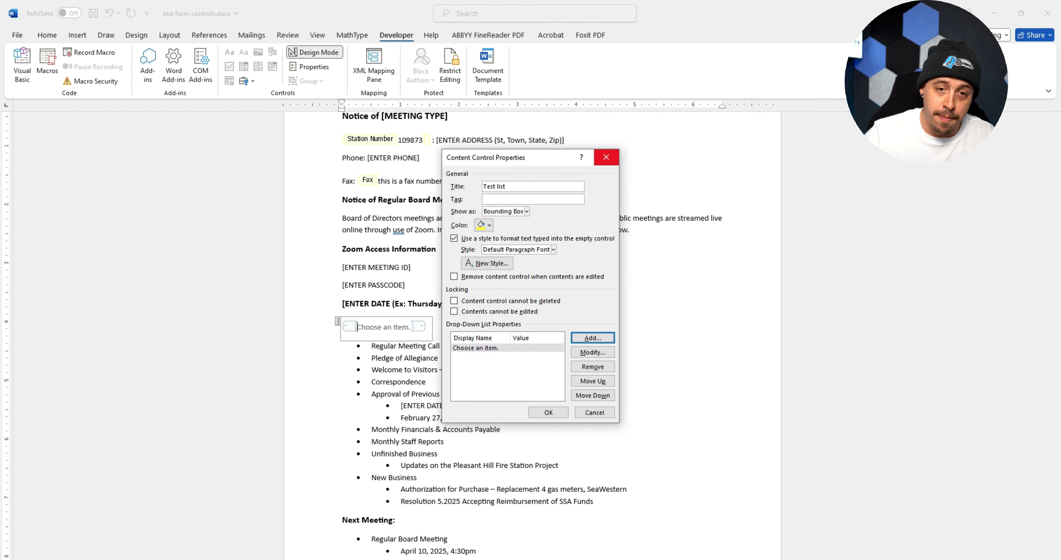
click(607, 158)
key(ctrl+z)
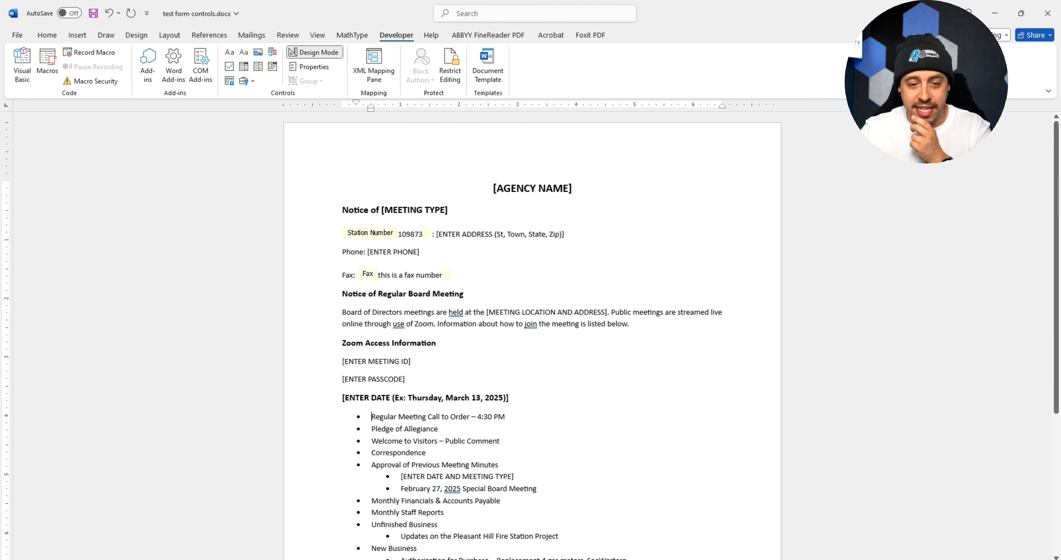
scroll(532, 330, down, 5)
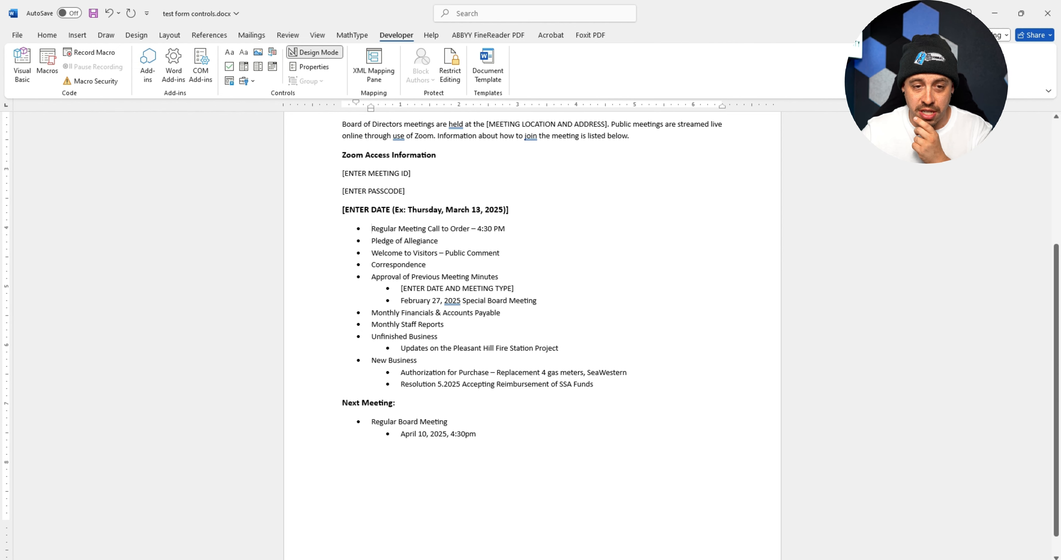
scroll(532, 329, up, 5)
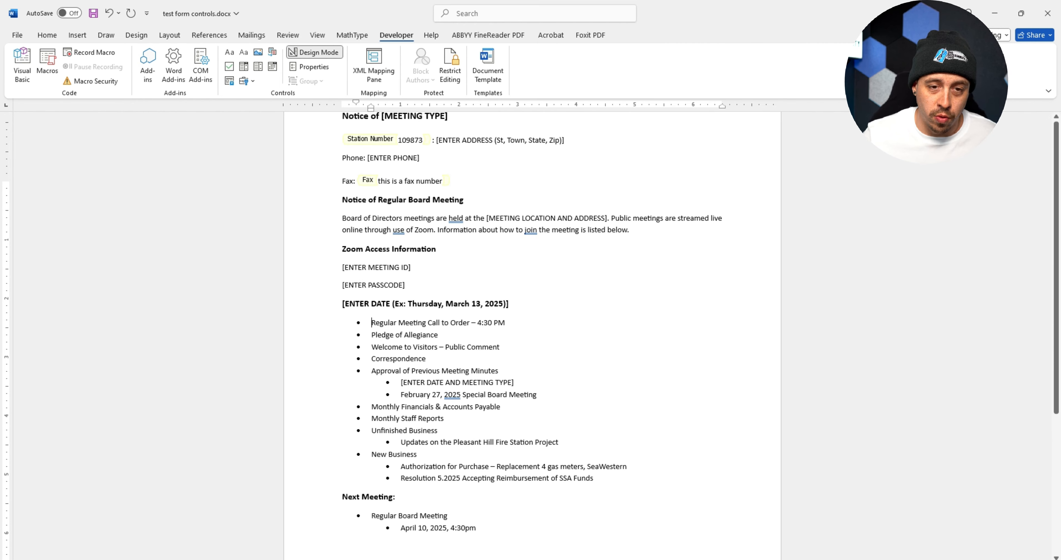
scroll(532, 329, down, 5)
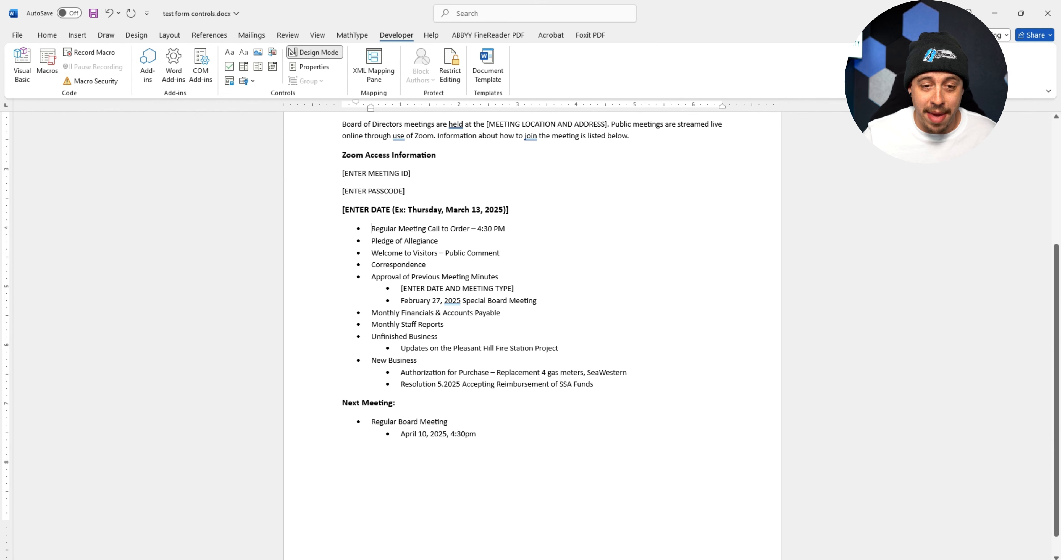
scroll(532, 329, up, 5)
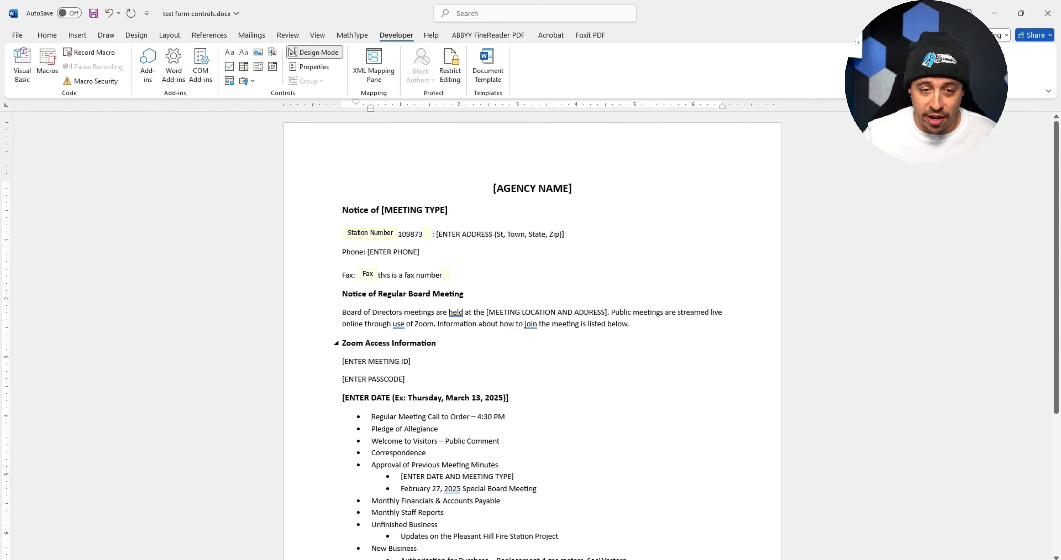
scroll(532, 329, down, 3)
scroll(532, 329, up, 3)
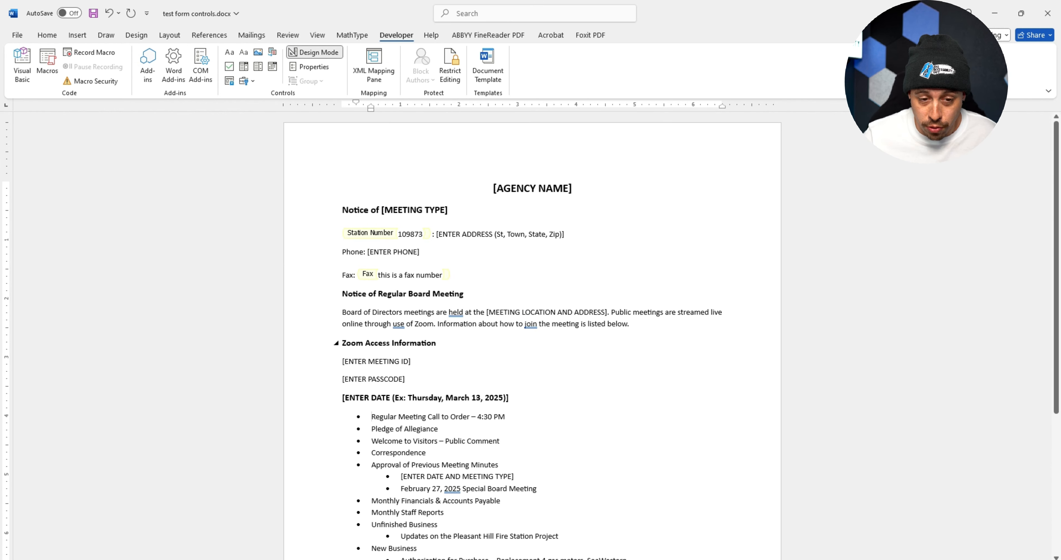
double_click(409, 235)
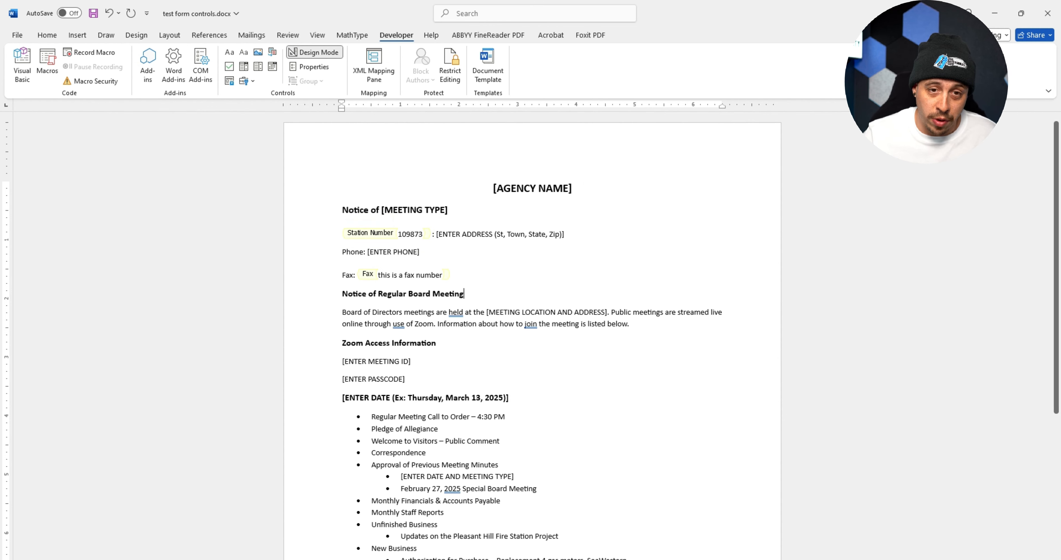
Review the document template, XML Schema, XML Expansion Packs and Linked CSS settings in Templates and Add-ins without changing them.
click(487, 66)
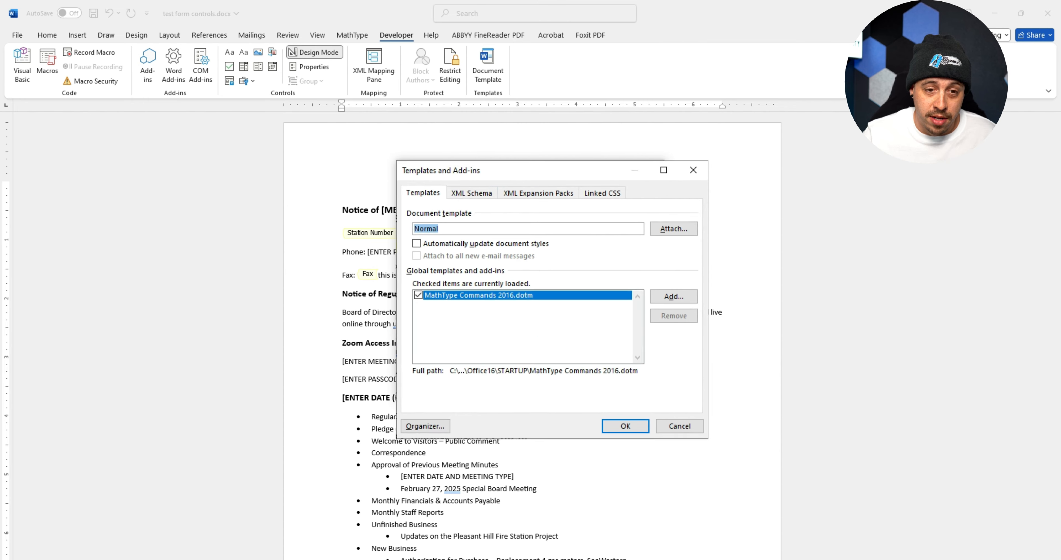
click(480, 197)
click(554, 197)
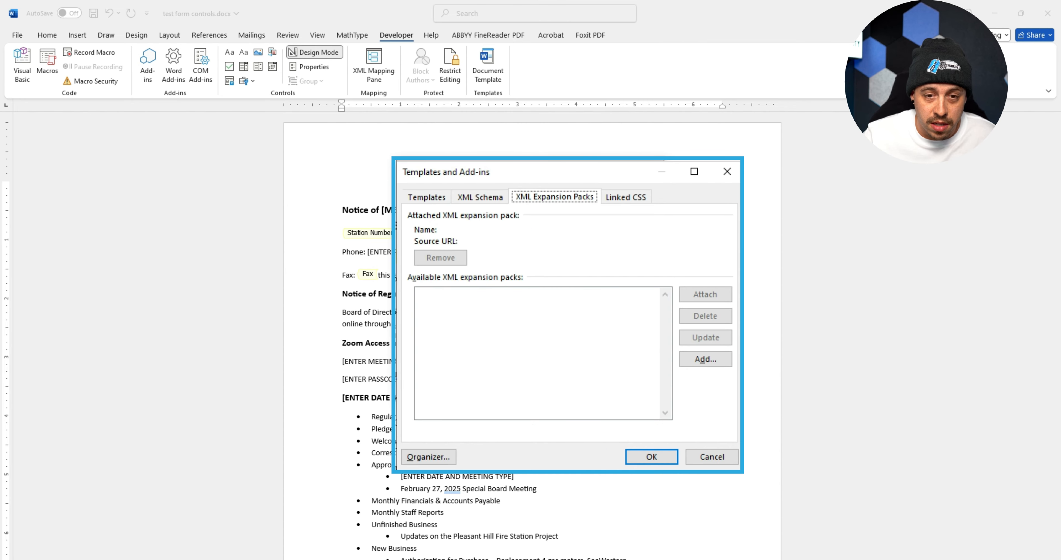
click(625, 197)
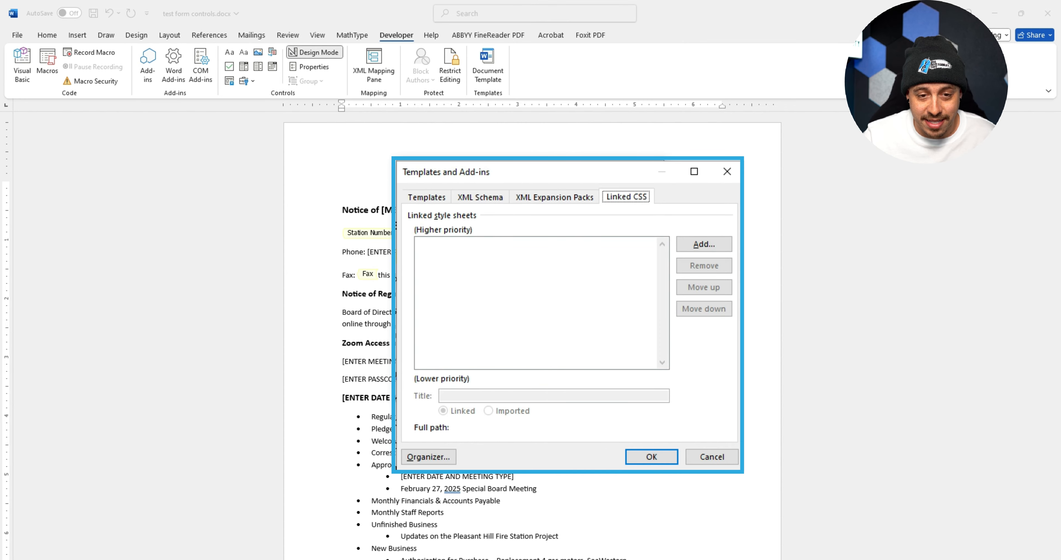
click(426, 198)
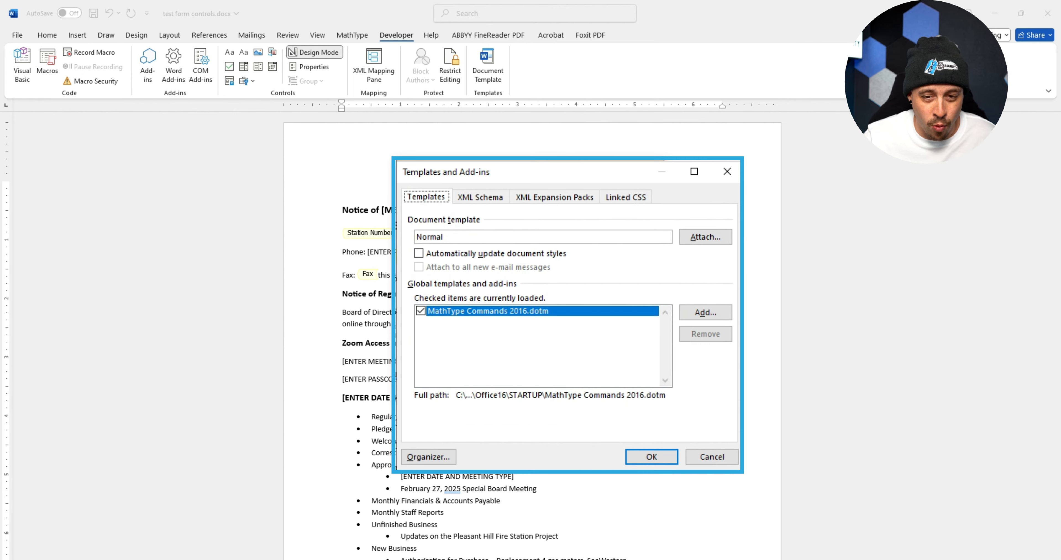
click(727, 171)
Replace the Fax content control after "Fax:" with the plain placeholder text [ENTER FAX NUMBER].
scroll(531, 401, down, 5)
scroll(531, 330, up, 5)
scroll(531, 329, down, 2)
scroll(531, 329, up, 2)
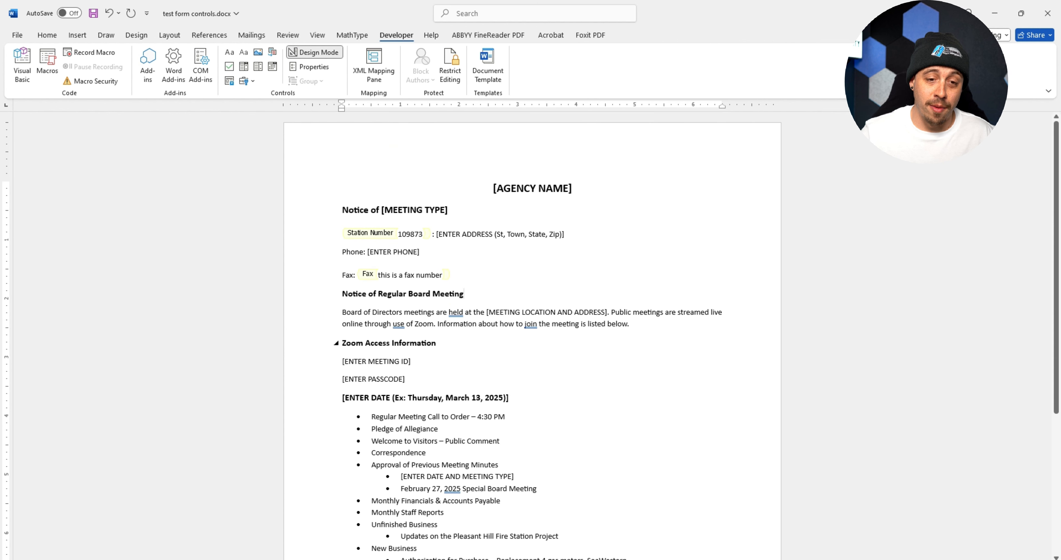
click(414, 275)
click(452, 275)
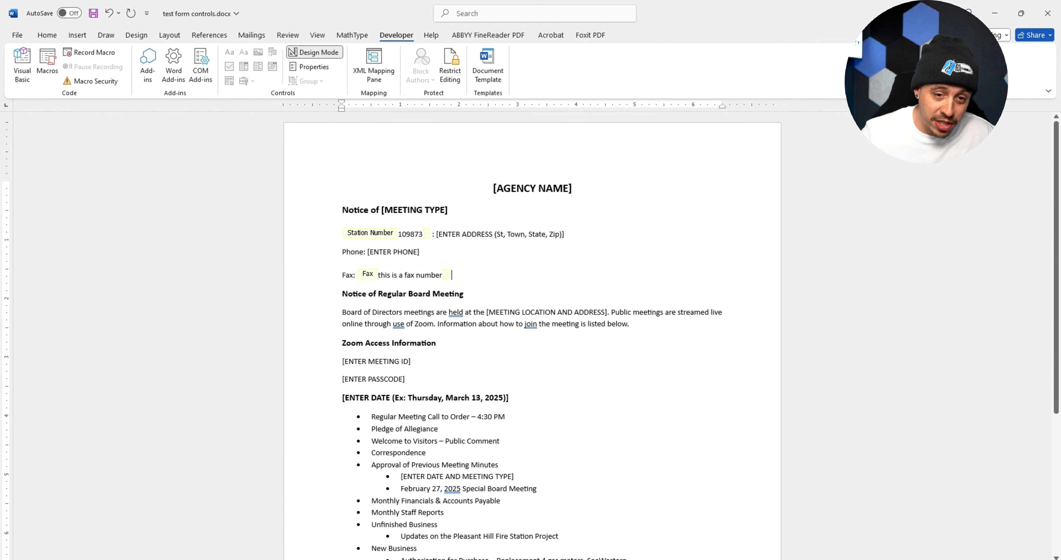
key(BackSpace)
key(BackSpace)
key(BackSpace)
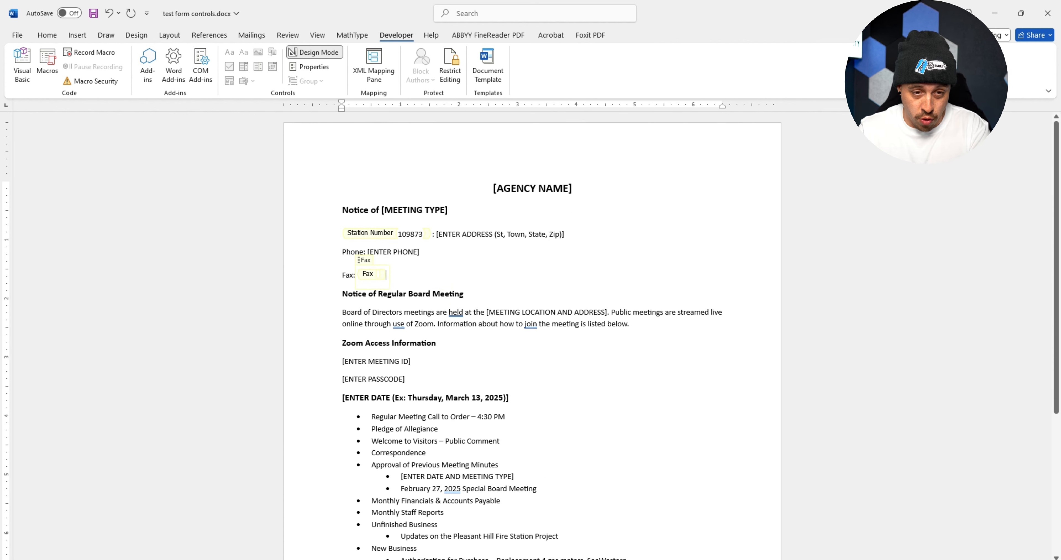
text([ENTER FAX NUMBER])
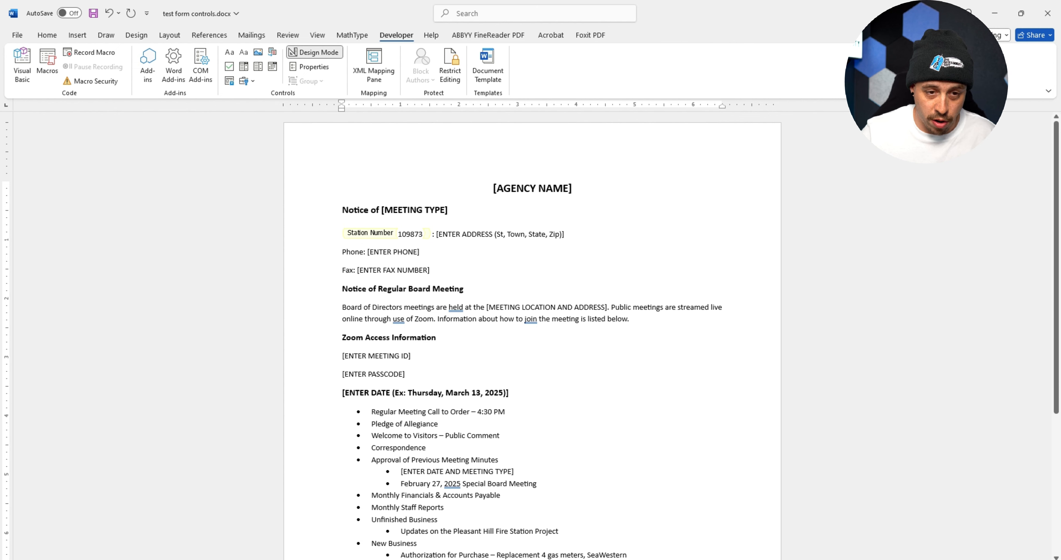
Delete the Station Number content control and the colon in front of the [ENTER ADDRESS (St, Town, State, Zip)] placeholder.
click(436, 234)
key(BackSpace)
key(BackSpace)
key(BackSpace)
key(BackSpace)
key(BackSpace)
key(BackSpace)
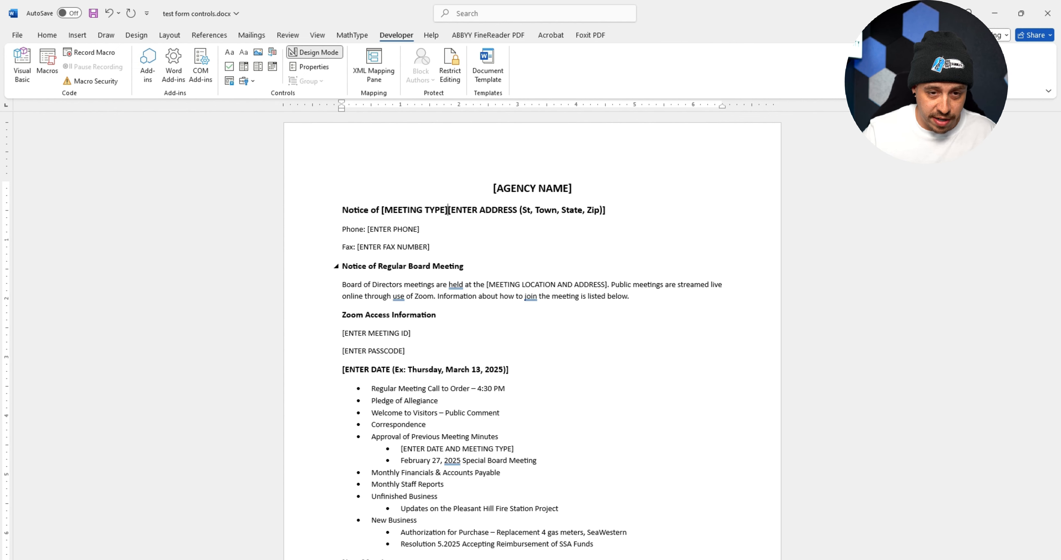
Insert the placeholder [STATION NUMBER] below the Notice of [MEETING TYPE] heading, on the same line as the address placeholder.
key(Return)
key(Return)
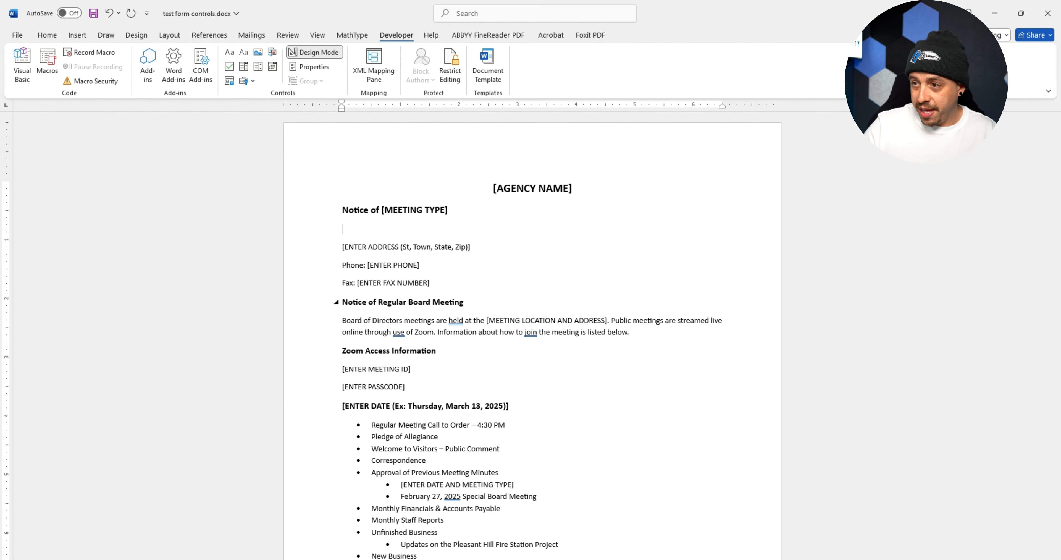
text([STATION NUMBER])
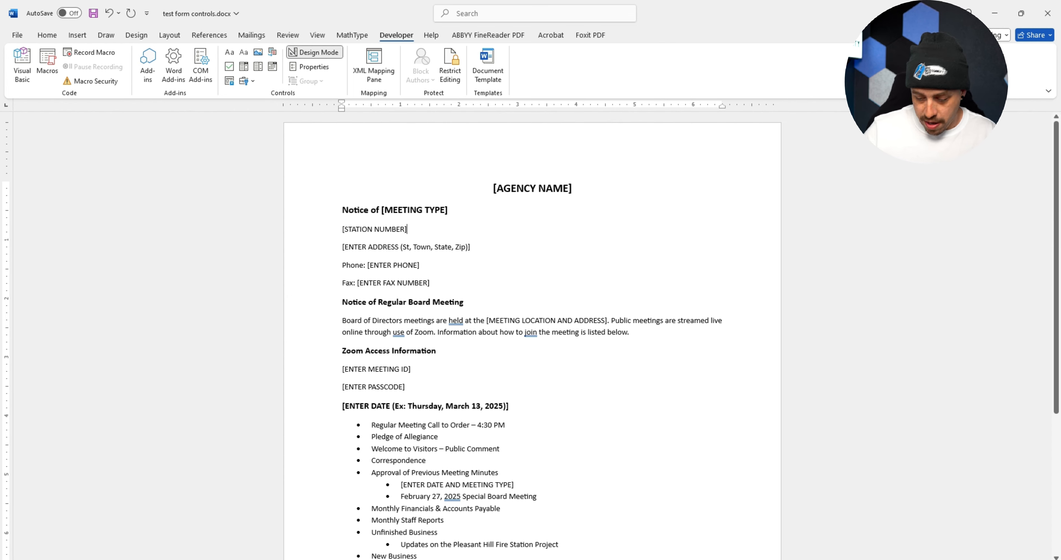
key(Delete)
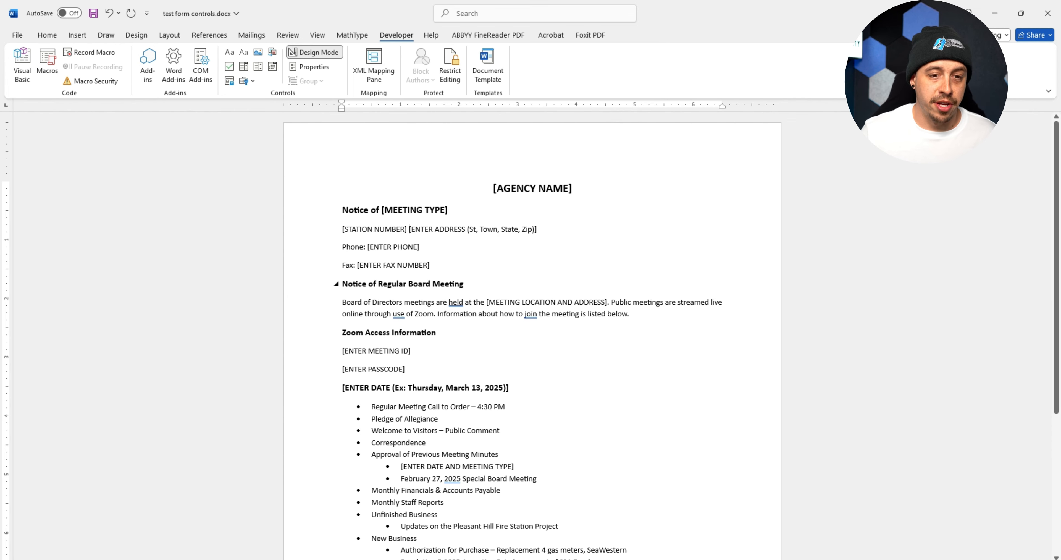
scroll(532, 330, down, 3)
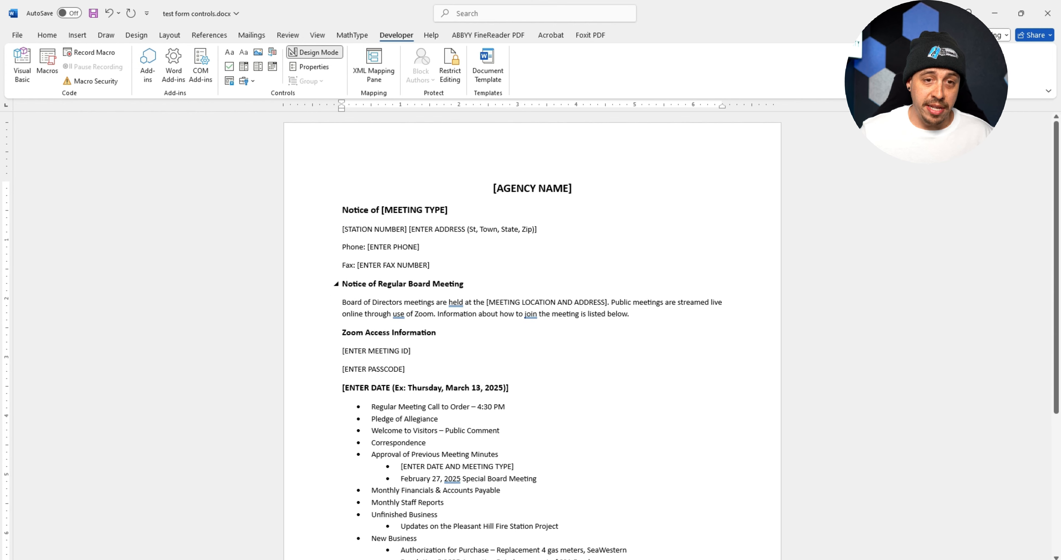